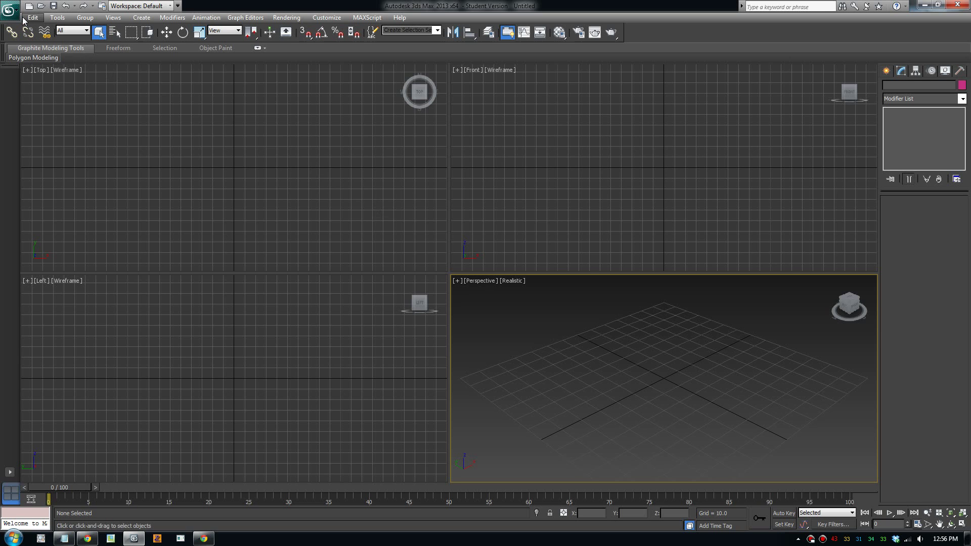
- Import lambo21.stp from the GTA 4 Mod folder and dismiss the STEP importer's progress report
{"action": "left_click", "coordinate": [9, 10]}
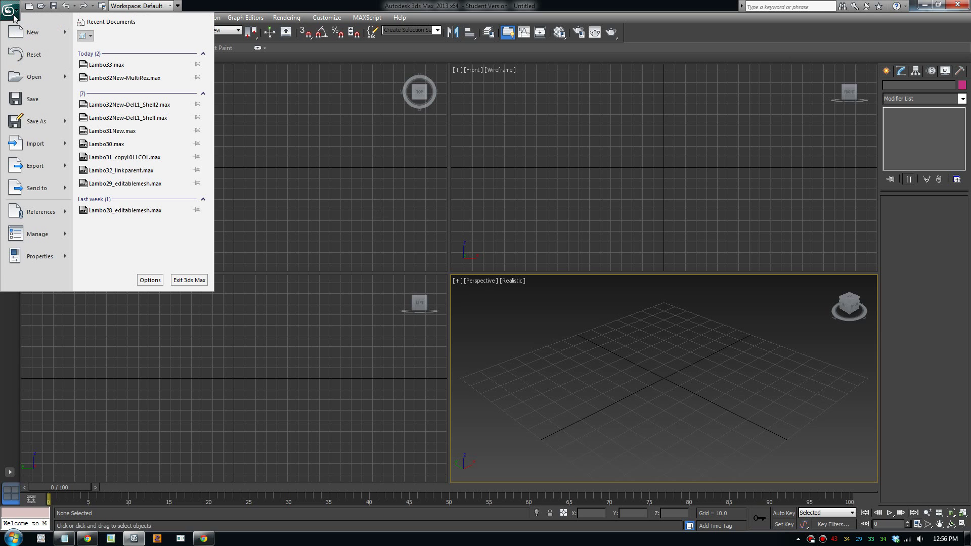
{"action": "left_click", "coordinate": [44, 147]}
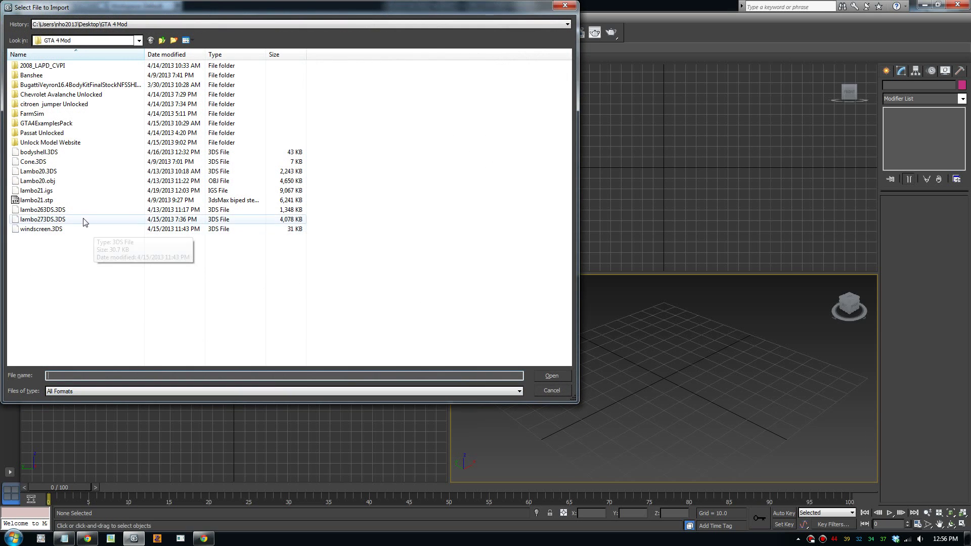
{"action": "left_click", "coordinate": [43, 202]}
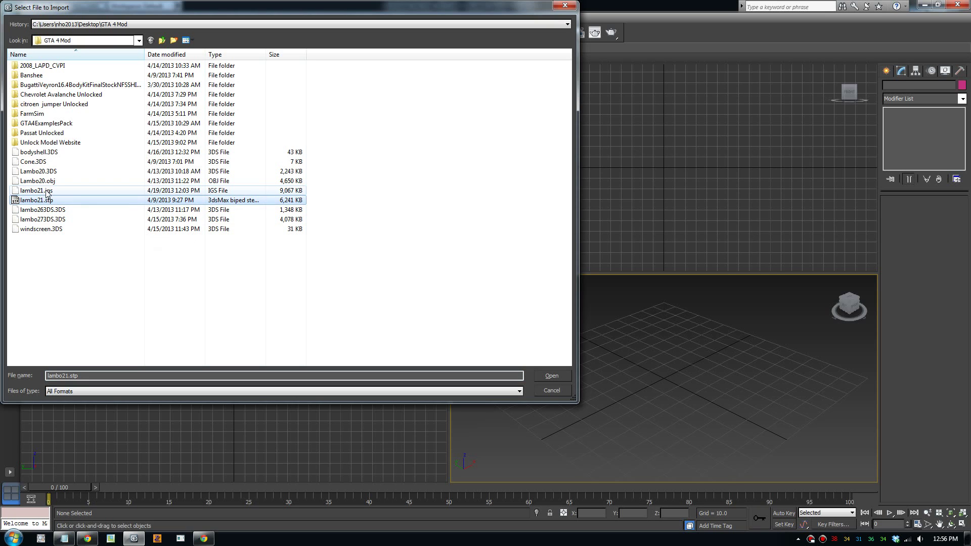
{"action": "left_click", "coordinate": [46, 191]}
{"action": "left_click", "coordinate": [56, 201]}
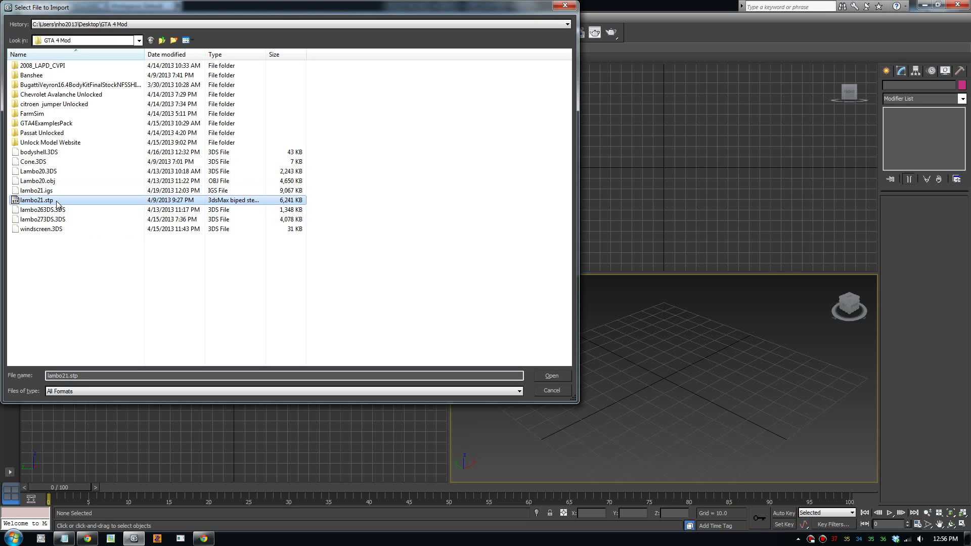
{"action": "left_click", "coordinate": [57, 182]}
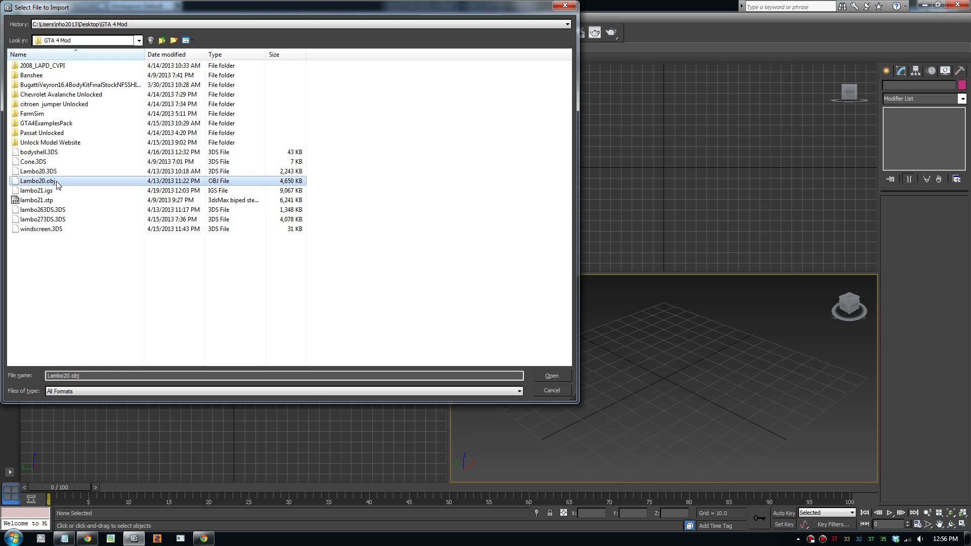
{"action": "left_click", "coordinate": [48, 199]}
{"action": "double_click", "coordinate": [46, 202]}
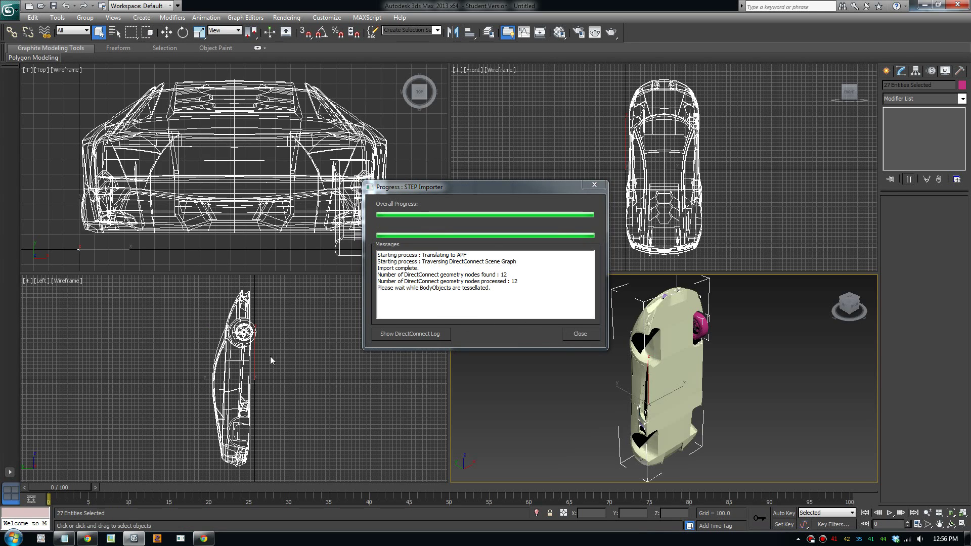
{"action": "left_click", "coordinate": [572, 334]}
- Select all imported car entities in the Left view and rotate them so the car lies horizontally on its wheels
{"action": "right_click", "coordinate": [142, 282]}
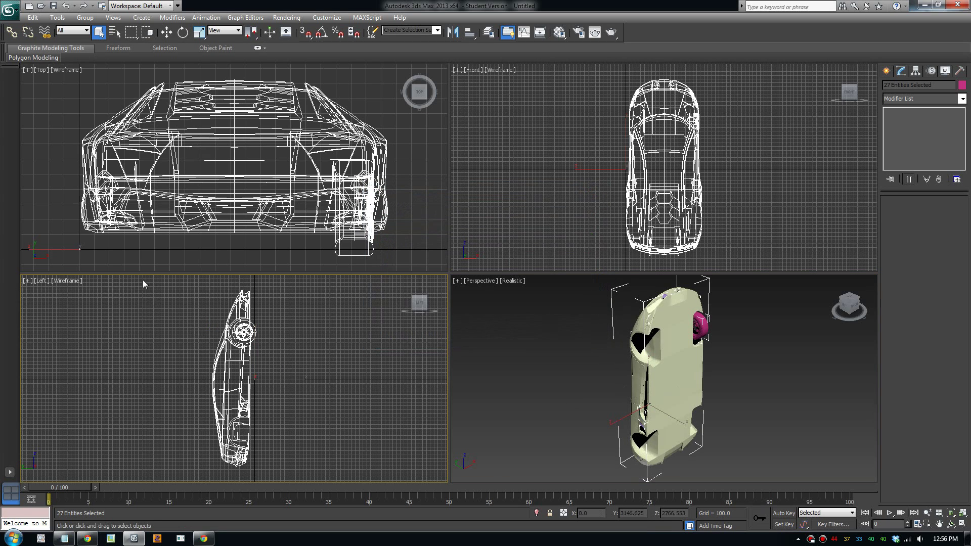
{"action": "left_click_drag", "start_coordinate": [135, 276], "coordinate": [329, 481]}
{"action": "left_click", "coordinate": [183, 35]}
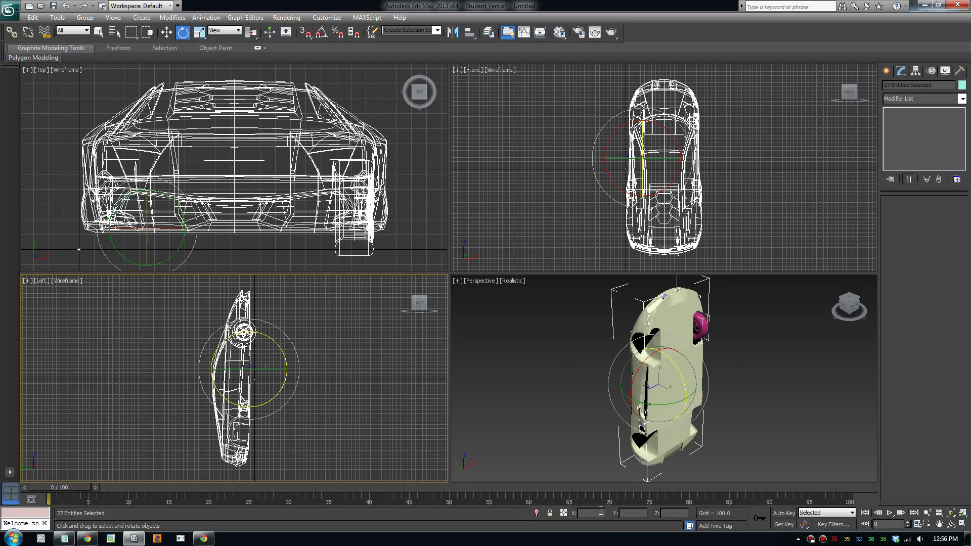
{"action": "key", "text": "Return"}
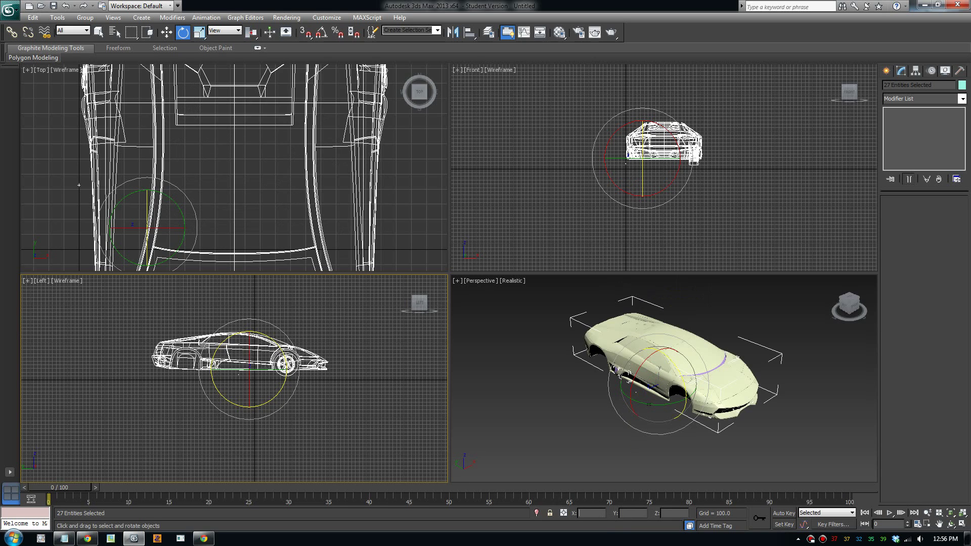
- Move all the car entities together in the Left view so the car sits over the origin
{"action": "left_click", "coordinate": [167, 32]}
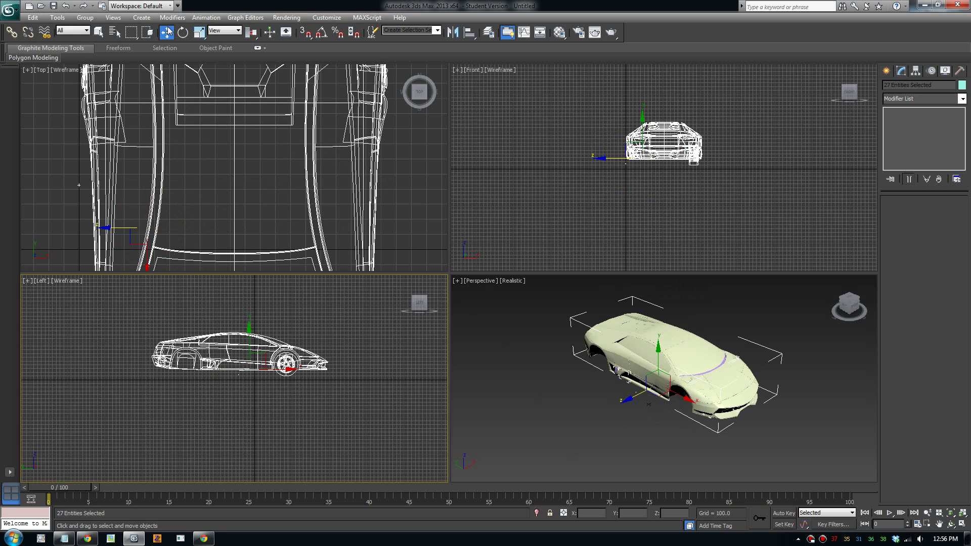
{"action": "left_click", "coordinate": [258, 357]}
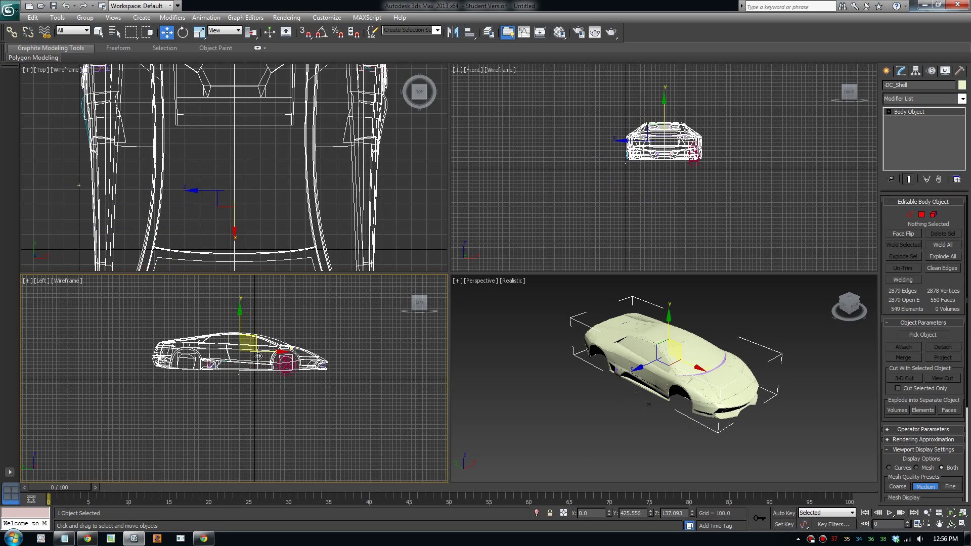
{"action": "left_click_drag", "start_coordinate": [376, 318], "coordinate": [129, 401]}
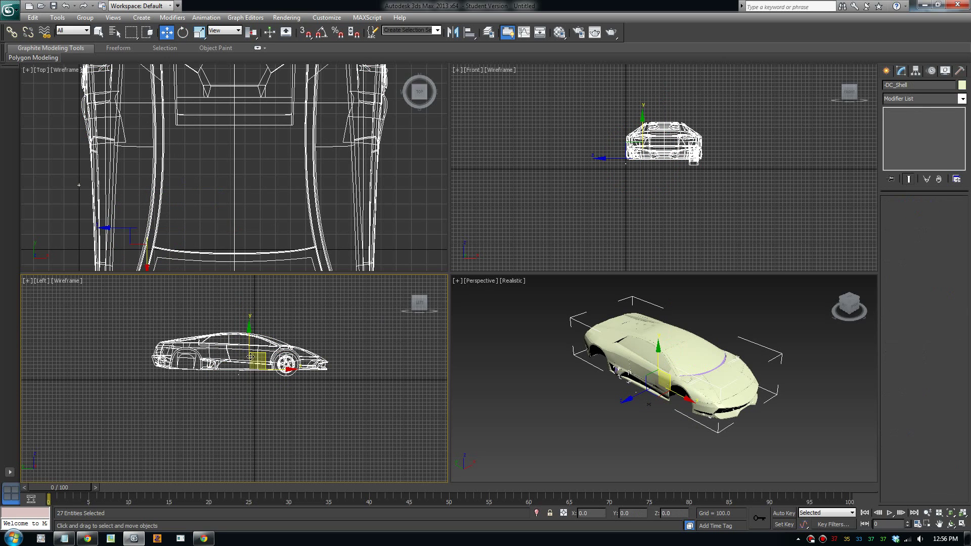
{"action": "left_click_drag", "start_coordinate": [264, 355], "coordinate": [281, 383]}
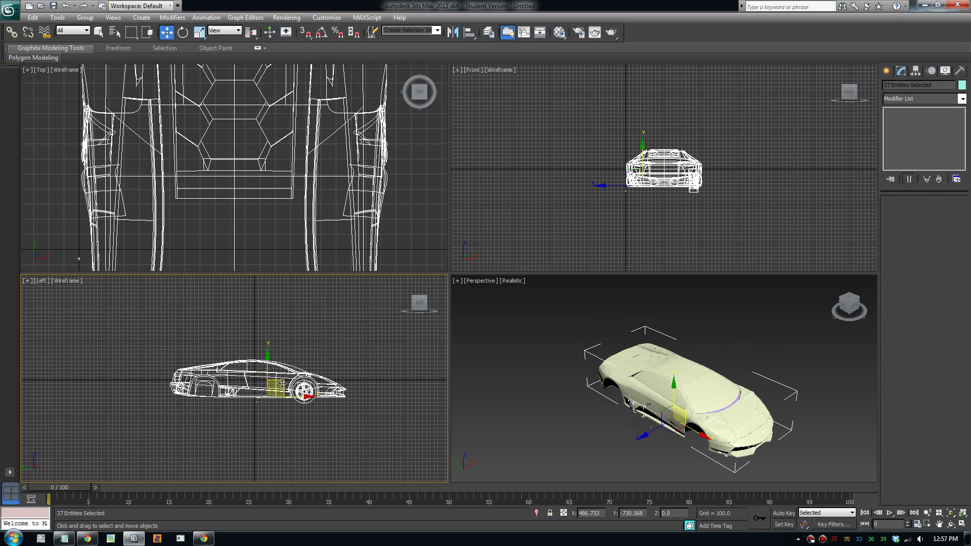
- Select the whole car in the Top view, move it along X to centre it on the origin, and deselect it
{"action": "left_click", "coordinate": [414, 185]}
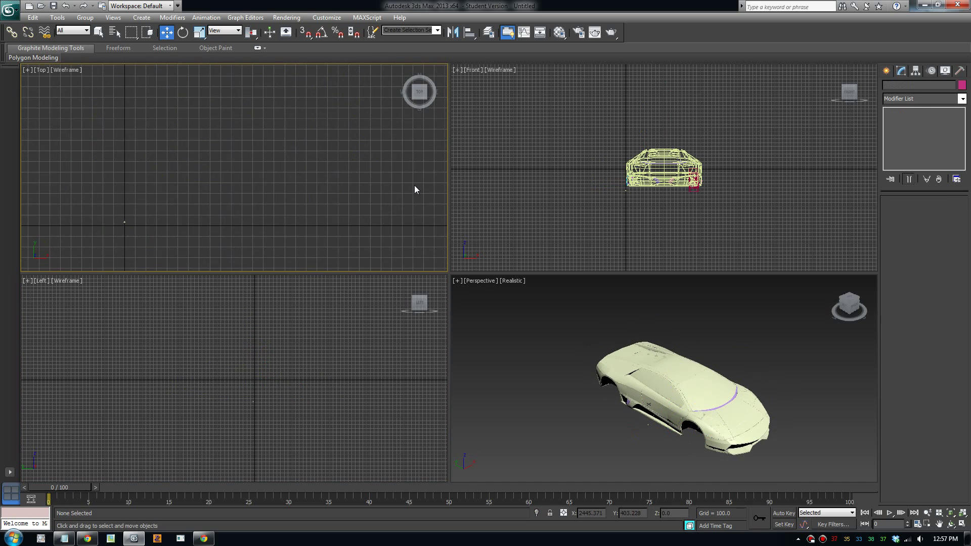
{"action": "scroll", "coordinate": [414, 185], "scroll_direction": "down", "scroll_amount": 9}
{"action": "middle_click_drag", "start_coordinate": [330, 211], "coordinate": [328, 199]}
{"action": "scroll", "coordinate": [136, 91], "scroll_direction": "down", "scroll_amount": 1}
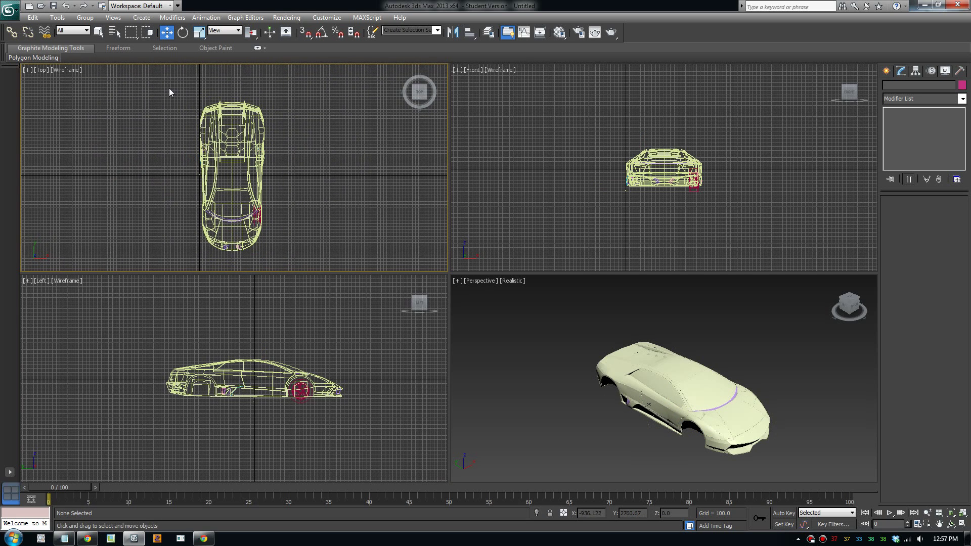
{"action": "left_click_drag", "start_coordinate": [169, 88], "coordinate": [302, 241]}
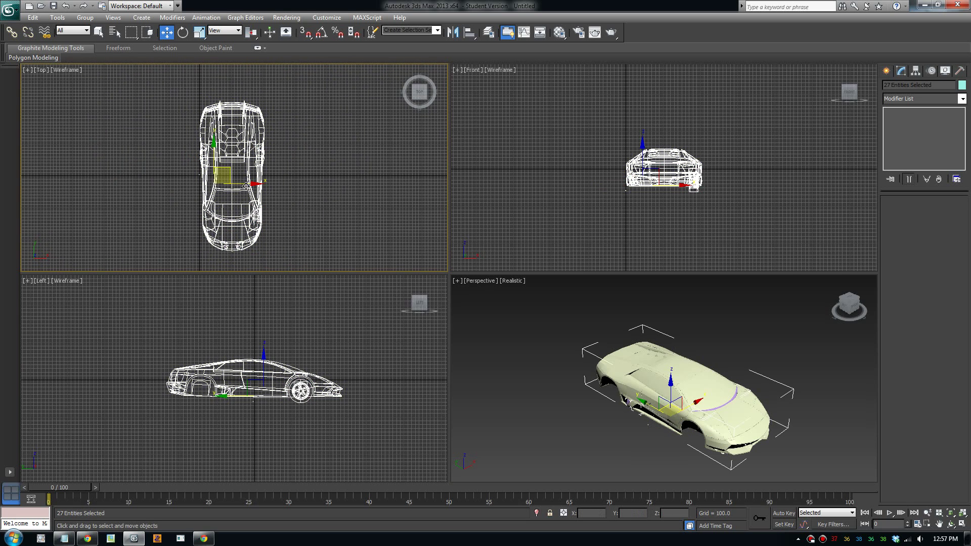
{"action": "left_click_drag", "start_coordinate": [255, 184], "coordinate": [223, 184]}
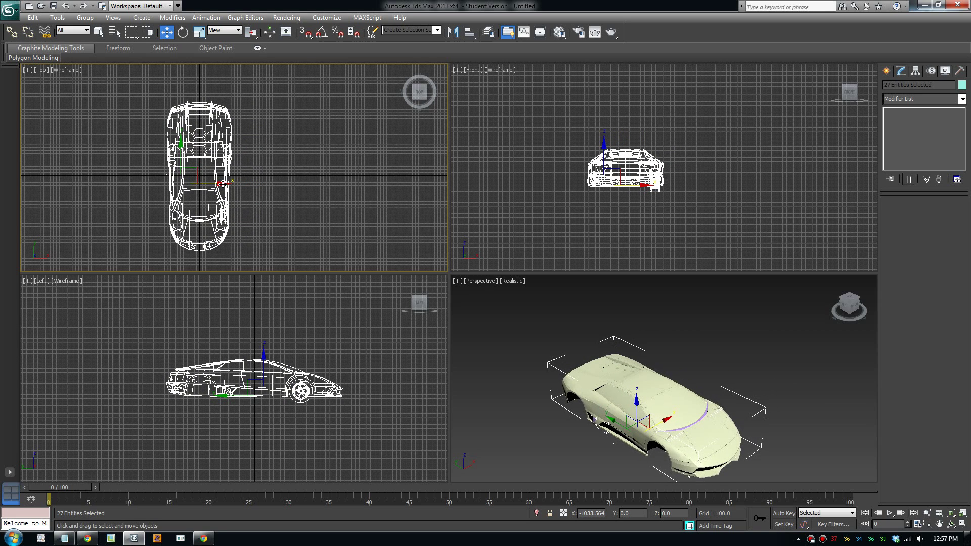
{"action": "left_click", "coordinate": [309, 205]}
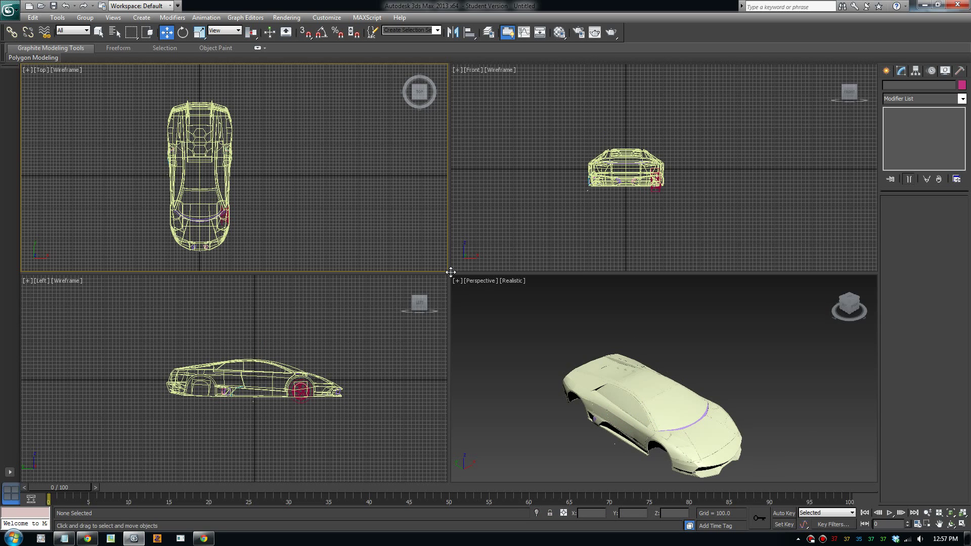
- Enlarge and maximize the Perspective viewport, showing the car closely from the side with the front wheel
{"action": "left_click_drag", "start_coordinate": [451, 272], "coordinate": [256, 174]}
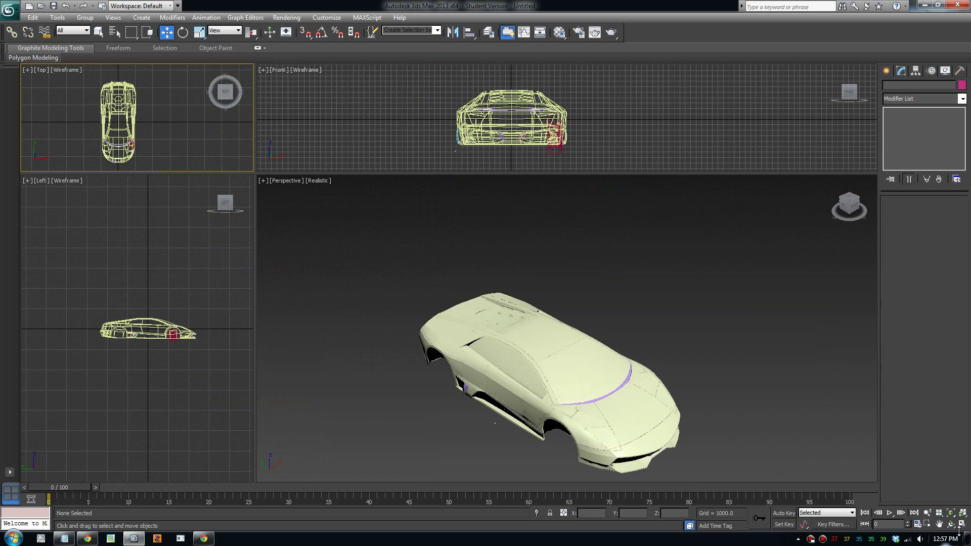
{"action": "left_click", "coordinate": [741, 386]}
{"action": "key", "text": "alt+w"}
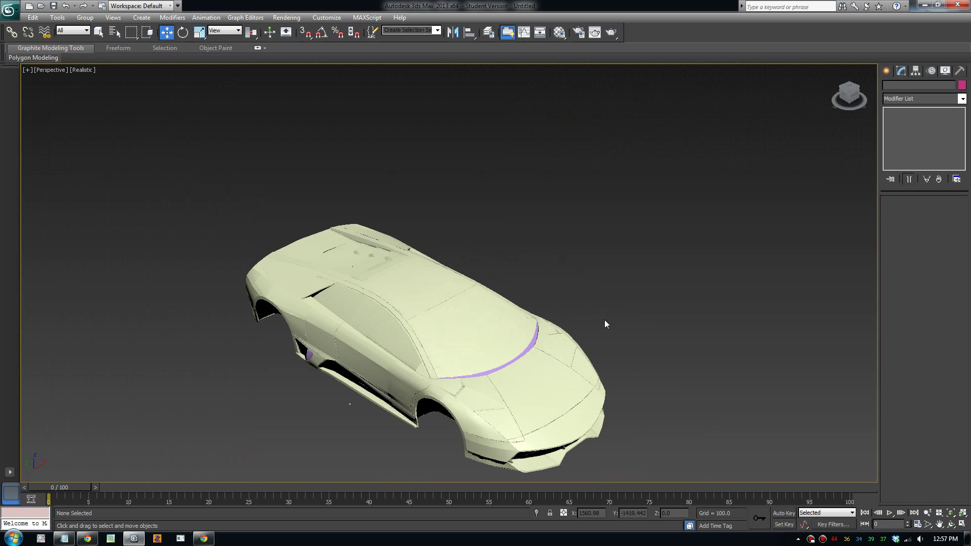
{"action": "middle_click_drag", "start_coordinate": [602, 367], "coordinate": [417, 282]}
{"action": "scroll", "coordinate": [385, 228], "scroll_direction": "up", "scroll_amount": 2}
{"action": "scroll", "coordinate": [384, 228], "scroll_direction": "up", "scroll_amount": 4}
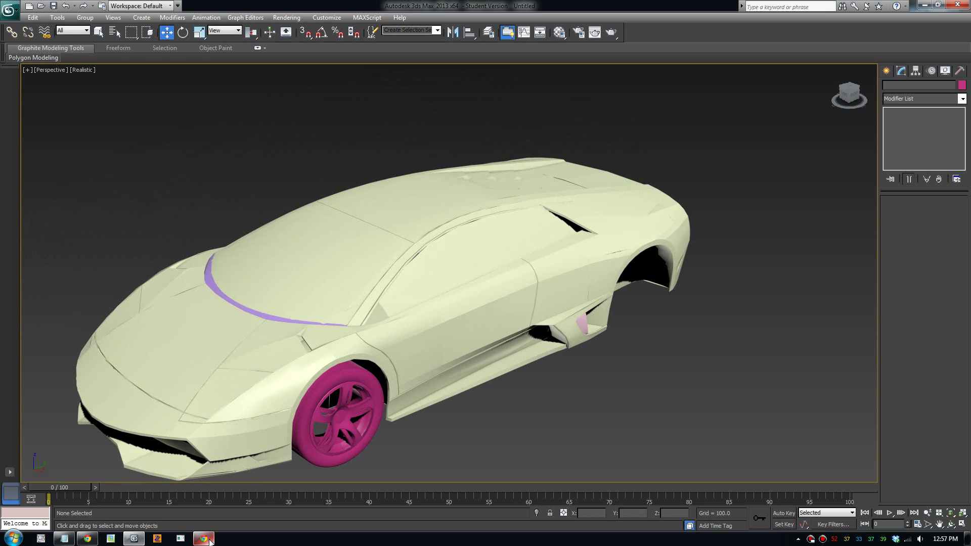
- Switch to Chrome and skim the GTA 4 Car Model Parts document's two part lists
{"action": "mouse_move", "coordinate": [209, 541]}
{"action": "left_click", "coordinate": [89, 539]}
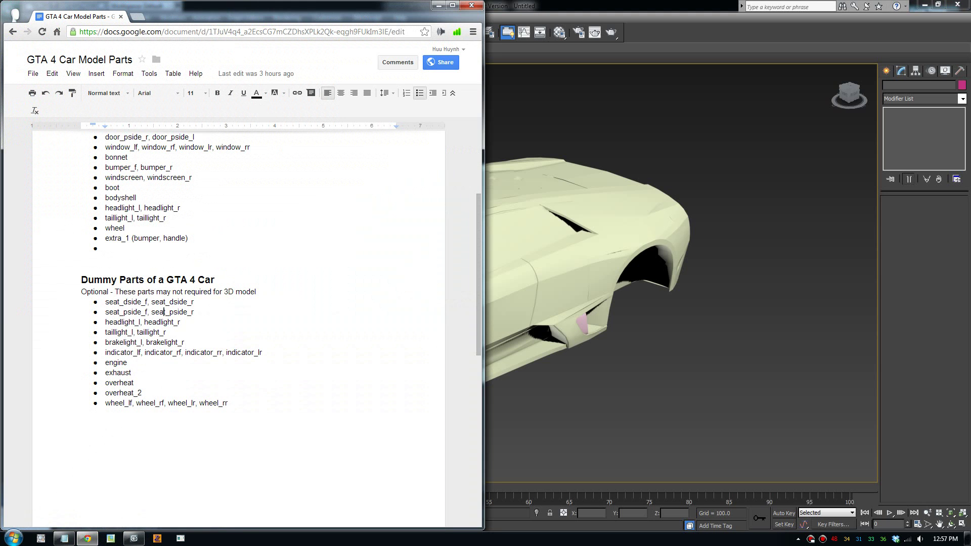
{"action": "left_click", "coordinate": [226, 207]}
{"action": "scroll", "coordinate": [227, 208], "scroll_direction": "up", "scroll_amount": 3}
{"action": "scroll", "coordinate": [238, 329], "scroll_direction": "down", "scroll_amount": 1}
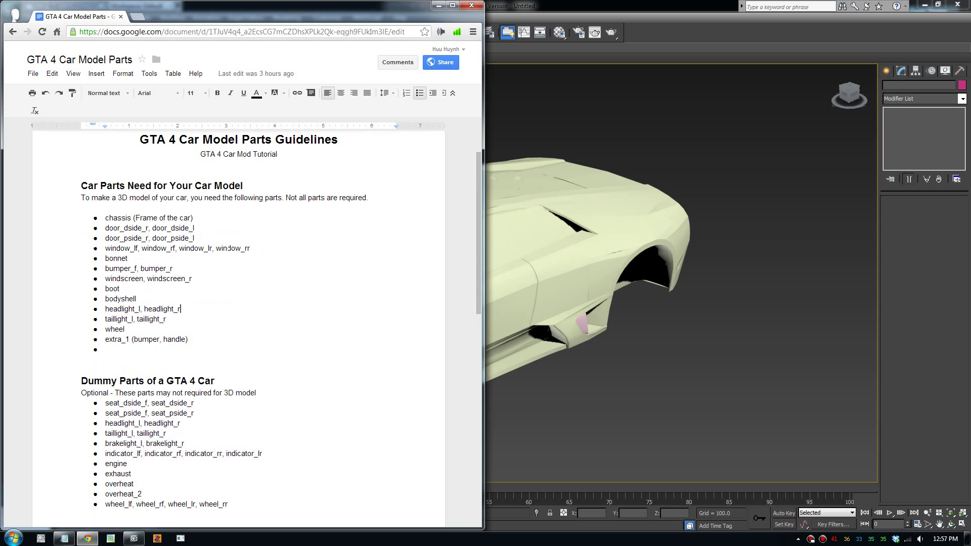
{"action": "scroll", "coordinate": [238, 329], "scroll_direction": "down", "scroll_amount": 1}
{"action": "scroll", "coordinate": [238, 329], "scroll_direction": "up", "scroll_amount": 1}
- Read through the required car parts list, from chassis, doors and bonnet to bodyshell, lights, wheel and extra_1
{"action": "left_click_drag", "start_coordinate": [132, 218], "coordinate": [184, 218]}
{"action": "left_click", "coordinate": [160, 228]}
{"action": "left_click", "coordinate": [117, 258]}
{"action": "left_click_drag", "start_coordinate": [114, 269], "coordinate": [170, 279]}
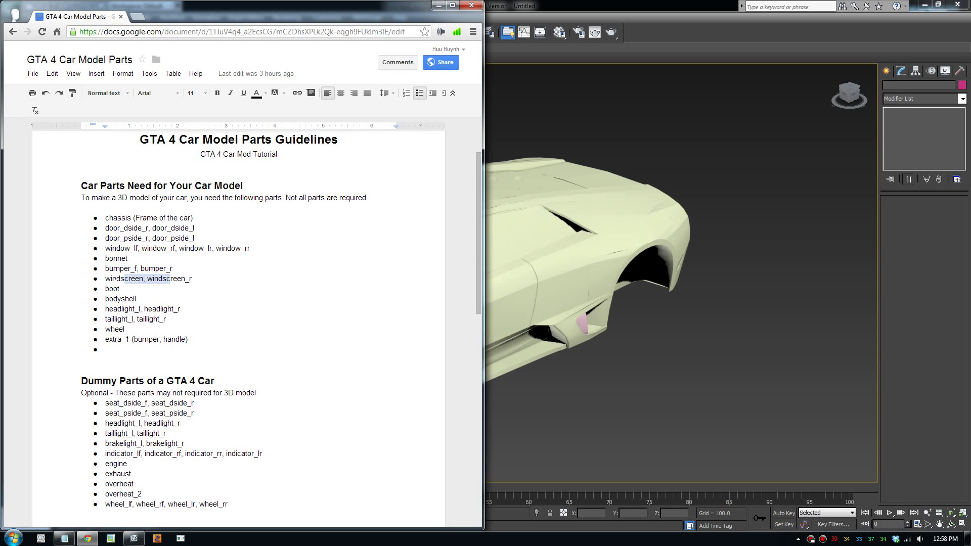
{"action": "left_click", "coordinate": [122, 298]}
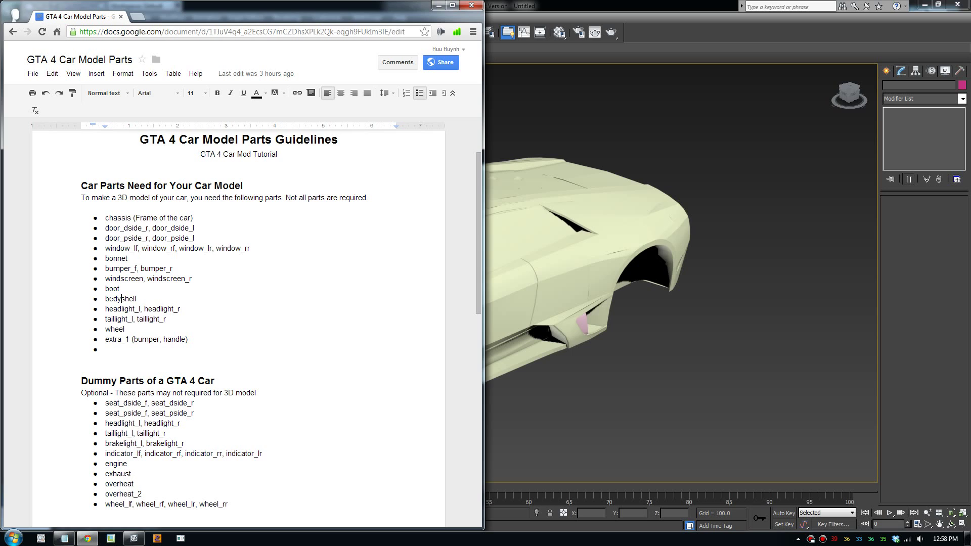
{"action": "left_click_drag", "start_coordinate": [113, 299], "coordinate": [131, 299]}
{"action": "left_click_drag", "start_coordinate": [114, 319], "coordinate": [160, 339]}
{"action": "scroll", "coordinate": [159, 340], "scroll_direction": "down", "scroll_amount": 2}
{"action": "scroll", "coordinate": [145, 289], "scroll_direction": "up", "scroll_amount": 1}
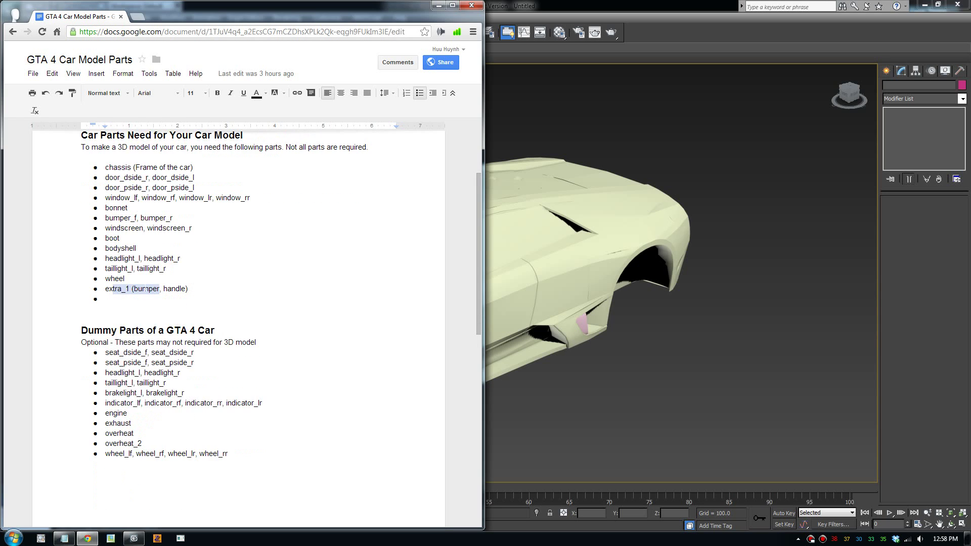
{"action": "left_click", "coordinate": [117, 289]}
- Review the optional dummy parts list, including the seat, light, indicator, exhaust and overheat entries
{"action": "left_click_drag", "start_coordinate": [110, 288], "coordinate": [152, 332]}
{"action": "scroll", "coordinate": [237, 293], "scroll_direction": "down", "scroll_amount": 1}
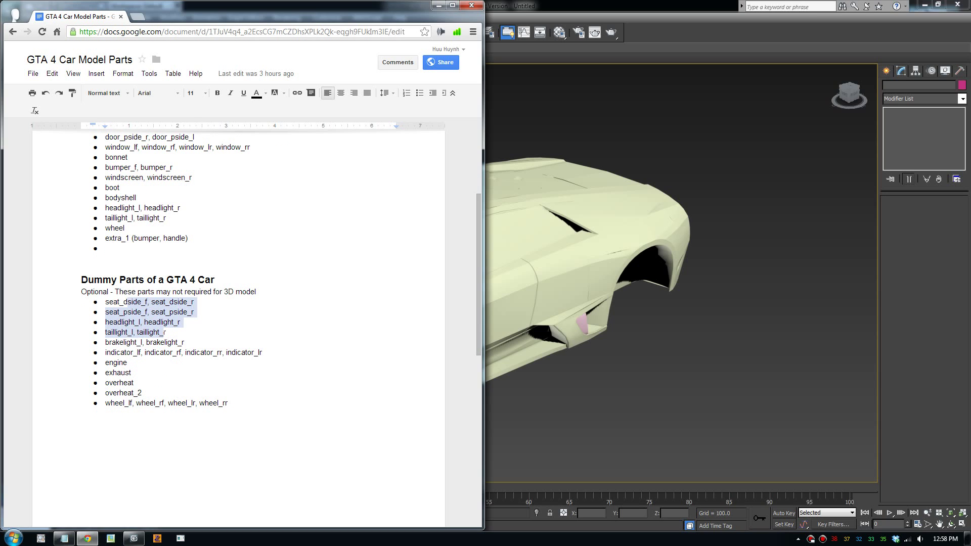
{"action": "left_click", "coordinate": [185, 353]}
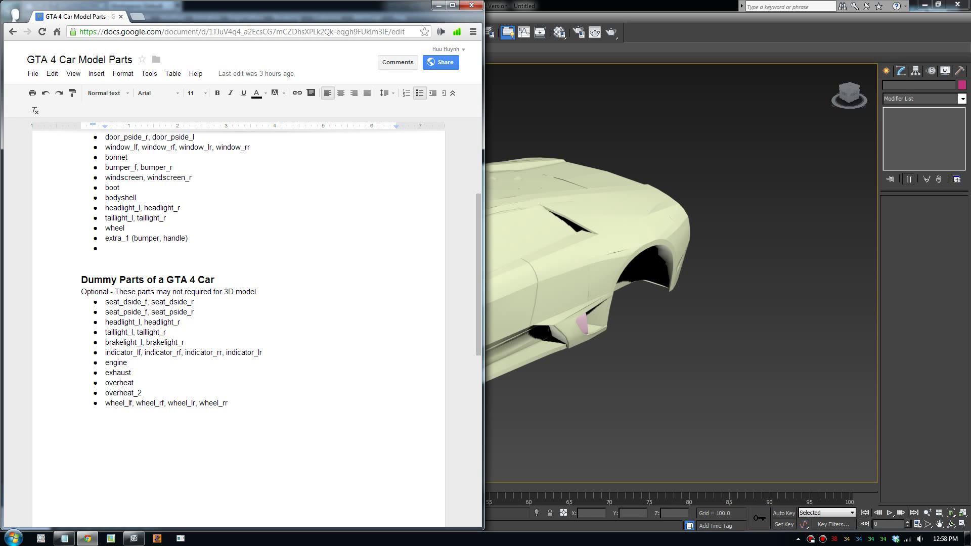
{"action": "mouse_move", "coordinate": [118, 382]}
{"action": "left_mouse_down"}
{"action": "mouse_move", "coordinate": [139, 395]}
{"action": "mouse_move", "coordinate": [133, 383]}
{"action": "left_mouse_up"}
{"action": "left_click", "coordinate": [134, 382]}
{"action": "left_click_drag", "start_coordinate": [113, 383], "coordinate": [131, 373]}
{"action": "left_click_drag", "start_coordinate": [126, 333], "coordinate": [149, 333]}
{"action": "left_click_drag", "start_coordinate": [117, 301], "coordinate": [148, 312]}
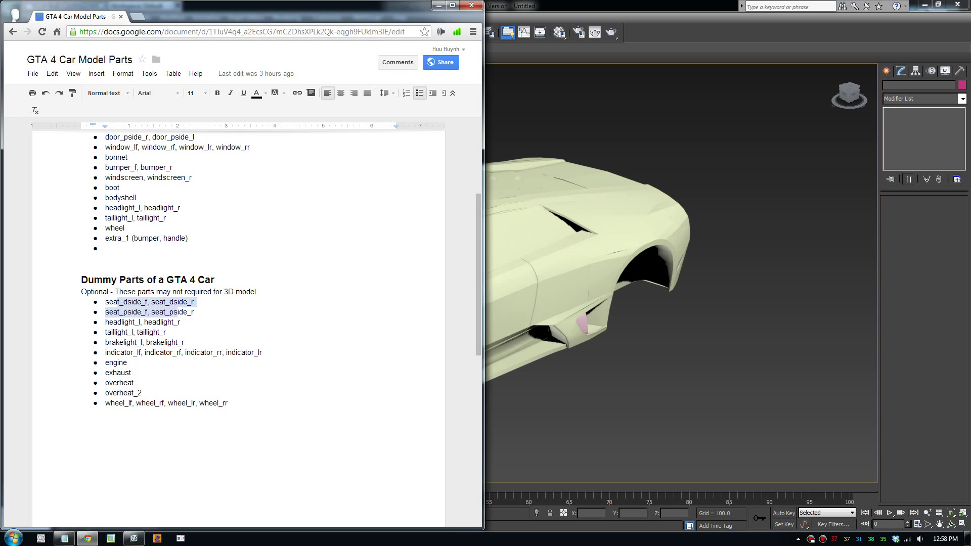
{"action": "left_click", "coordinate": [178, 312]}
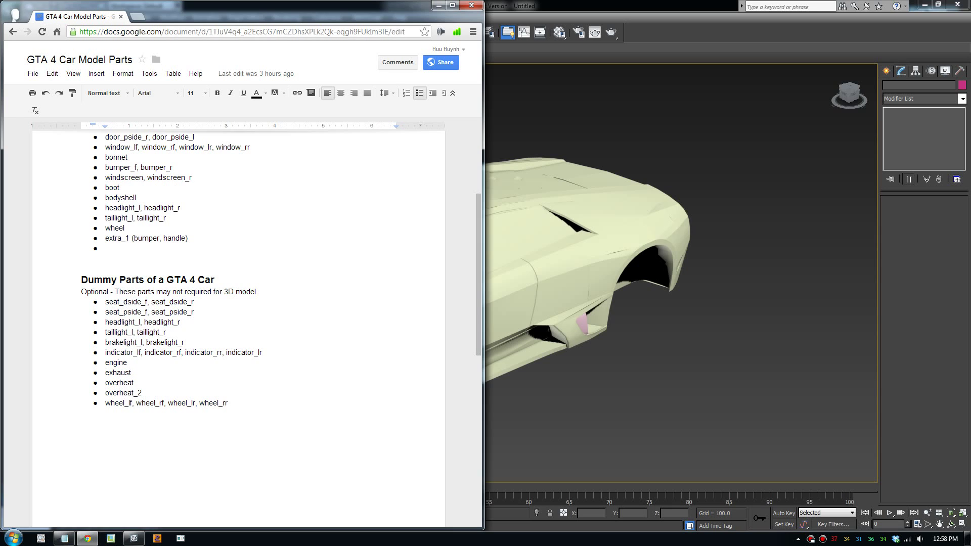
{"action": "left_click_drag", "start_coordinate": [120, 302], "coordinate": [151, 312]}
{"action": "left_click", "coordinate": [142, 302]}
- Compare the headlight and taillight names in the car parts list with the dummy part names, including the seats
{"action": "left_click_drag", "start_coordinate": [122, 208], "coordinate": [159, 218]}
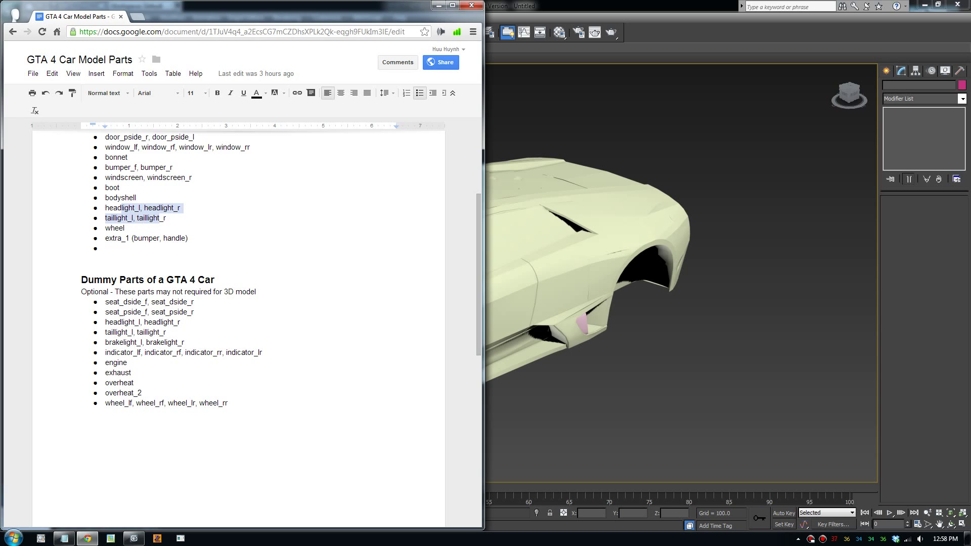
{"action": "left_click", "coordinate": [124, 302]}
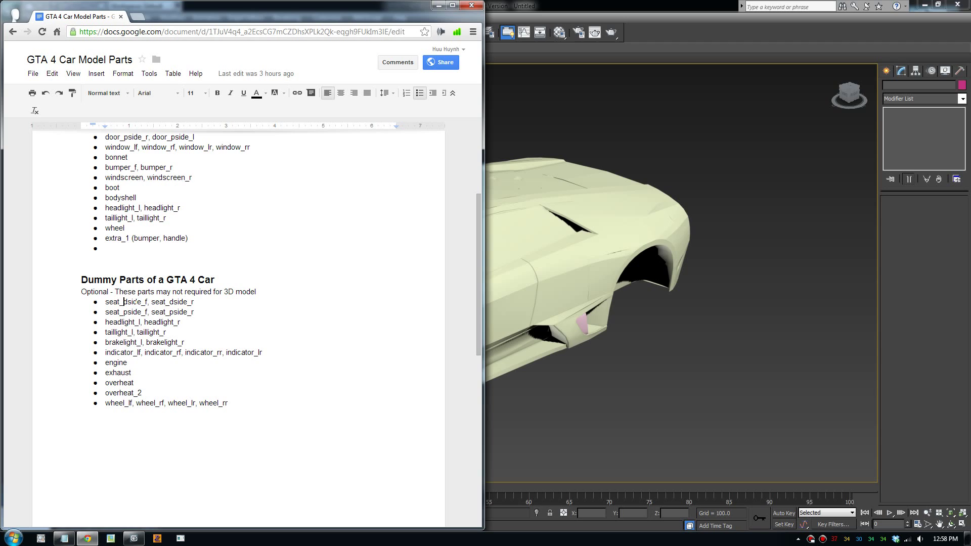
{"action": "mouse_move", "coordinate": [123, 302]}
{"action": "left_mouse_down"}
{"action": "mouse_move", "coordinate": [192, 312]}
{"action": "mouse_move", "coordinate": [110, 302]}
{"action": "left_mouse_up"}
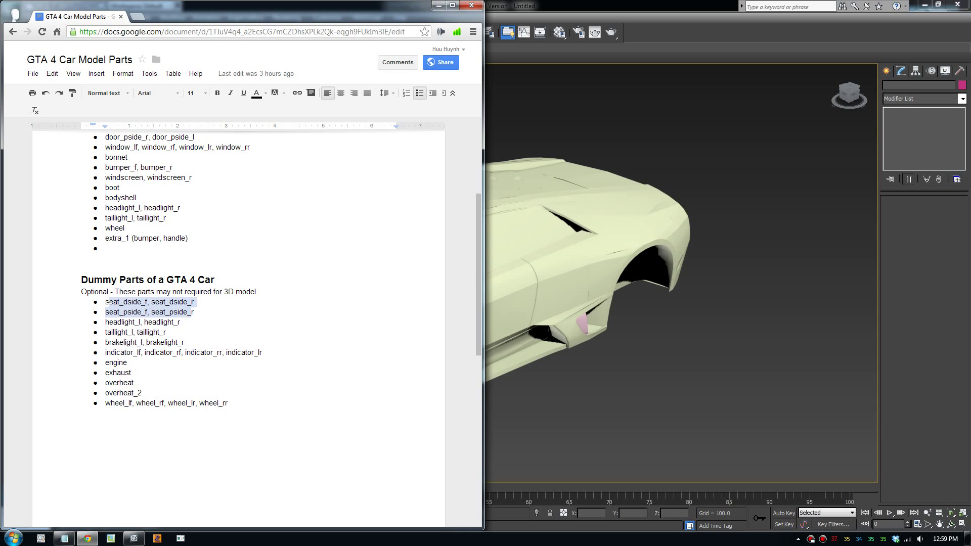
{"action": "left_click", "coordinate": [138, 302]}
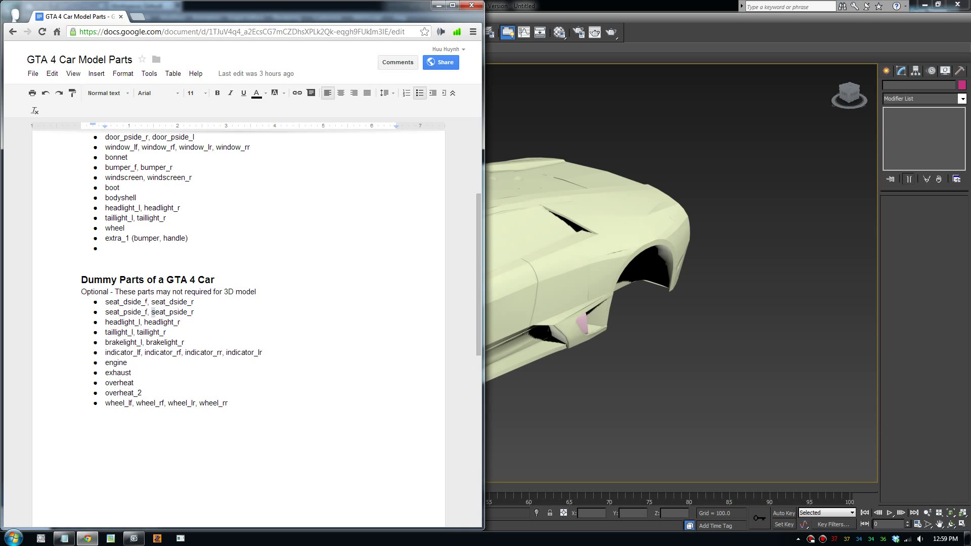
{"action": "left_click_drag", "start_coordinate": [150, 312], "coordinate": [134, 302]}
{"action": "left_click", "coordinate": [152, 312]}
{"action": "scroll", "coordinate": [152, 312], "scroll_direction": "up", "scroll_amount": 3}
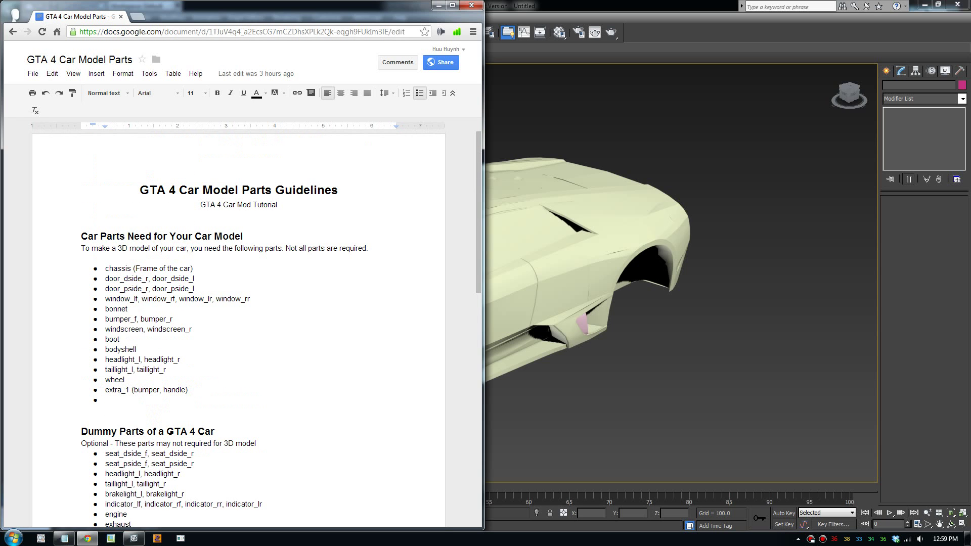
{"action": "scroll", "coordinate": [174, 298], "scroll_direction": "down", "scroll_amount": 2}
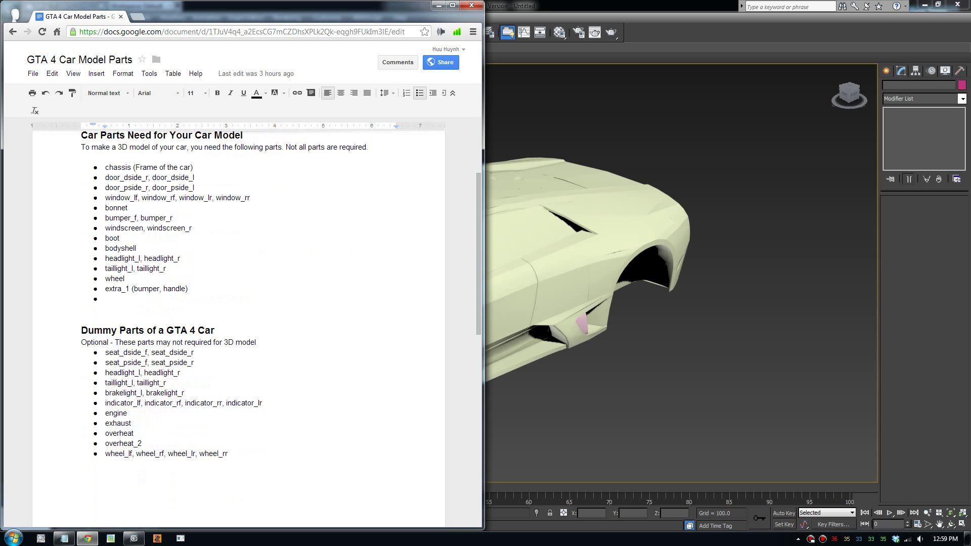
- Return to 3ds Max and inspect the car's windscreen, bonnet and door area up close
{"action": "left_click", "coordinate": [555, 7]}
{"action": "middle_click_drag", "start_coordinate": [356, 325], "coordinate": [402, 337]}
{"action": "scroll", "coordinate": [386, 288], "scroll_direction": "up", "scroll_amount": 2}
{"action": "middle_click_drag", "start_coordinate": [318, 283], "coordinate": [314, 273]}
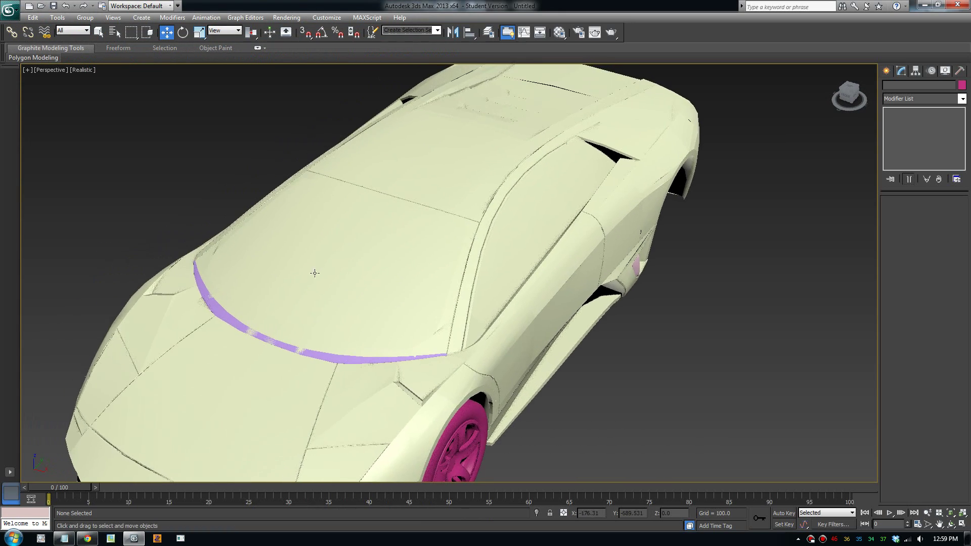
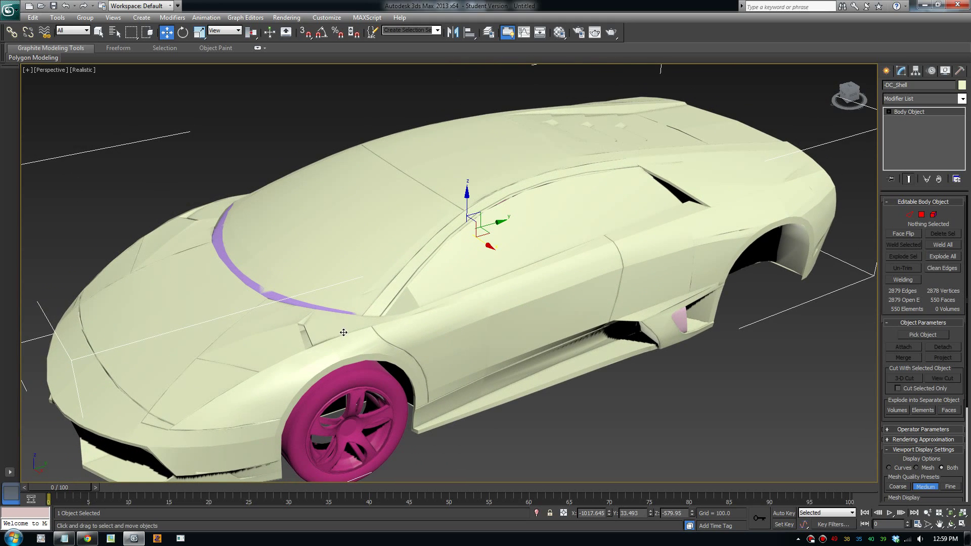
- Try to convert the car shell to an editable poly
{"action": "right_click", "coordinate": [369, 321]}
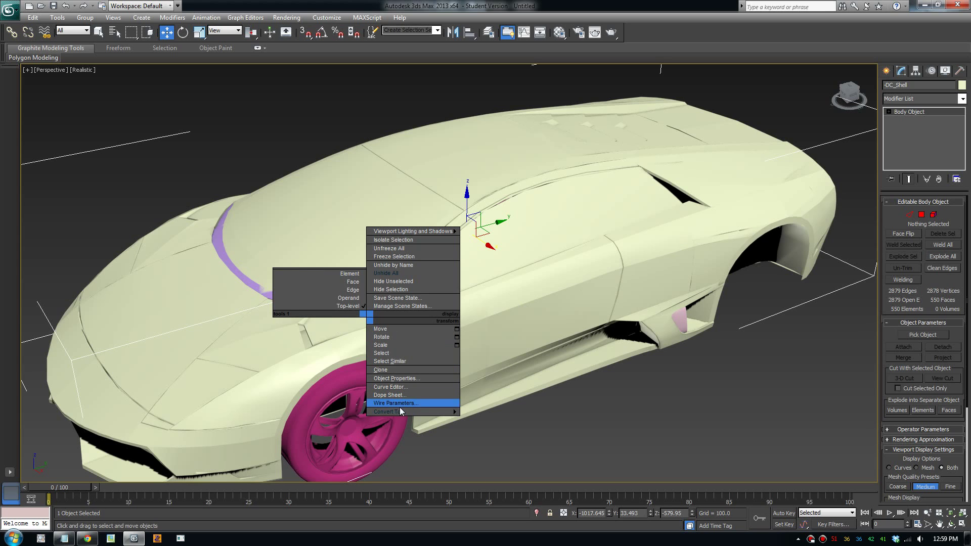
{"action": "mouse_move", "coordinate": [402, 410]}
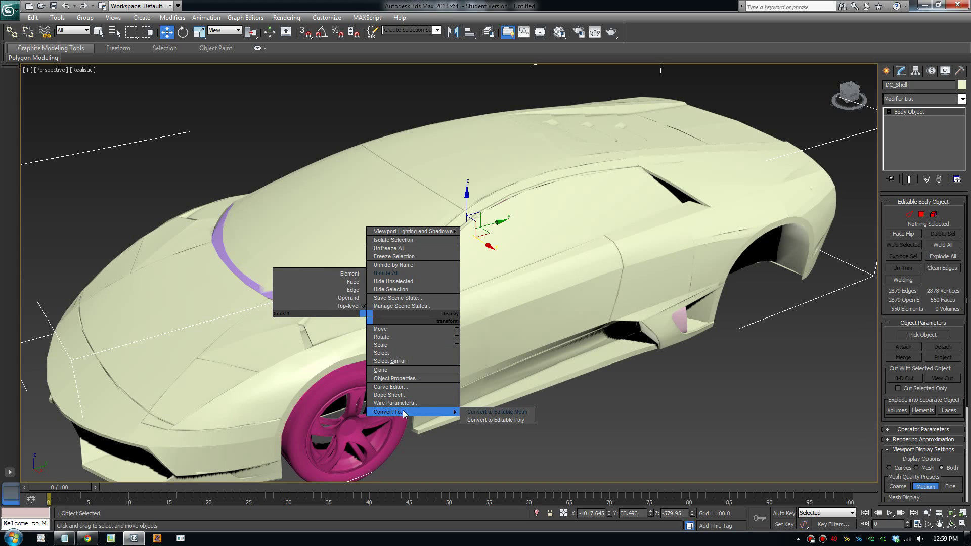
{"action": "left_click", "coordinate": [517, 420]}
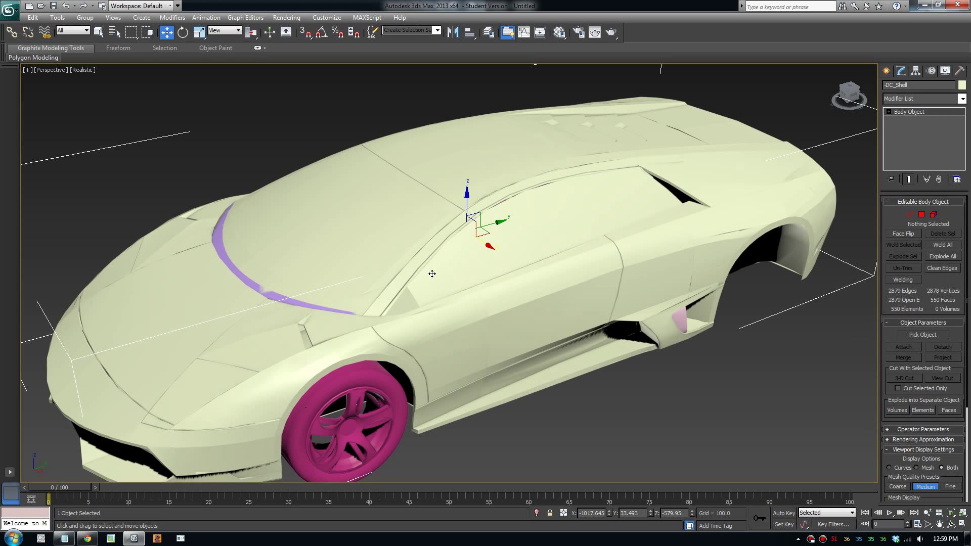
- Select the windscreen glass and border faces of the car shell at face level
{"action": "left_click", "coordinate": [922, 214]}
{"action": "key", "text": "q"}
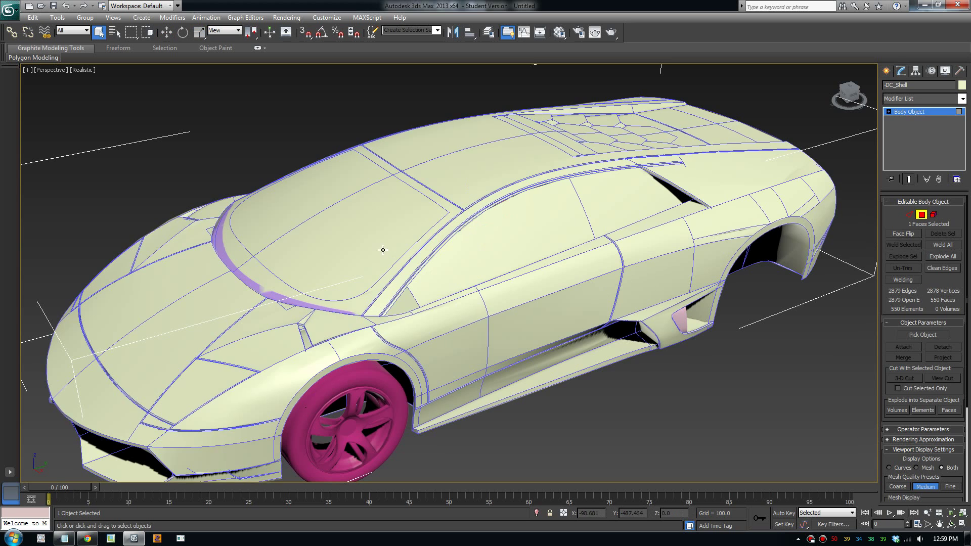
{"action": "left_click", "coordinate": [425, 231]}
{"action": "left_click", "coordinate": [438, 199], "text": "ctrl"}
{"action": "left_click", "coordinate": [381, 170], "text": "ctrl"}
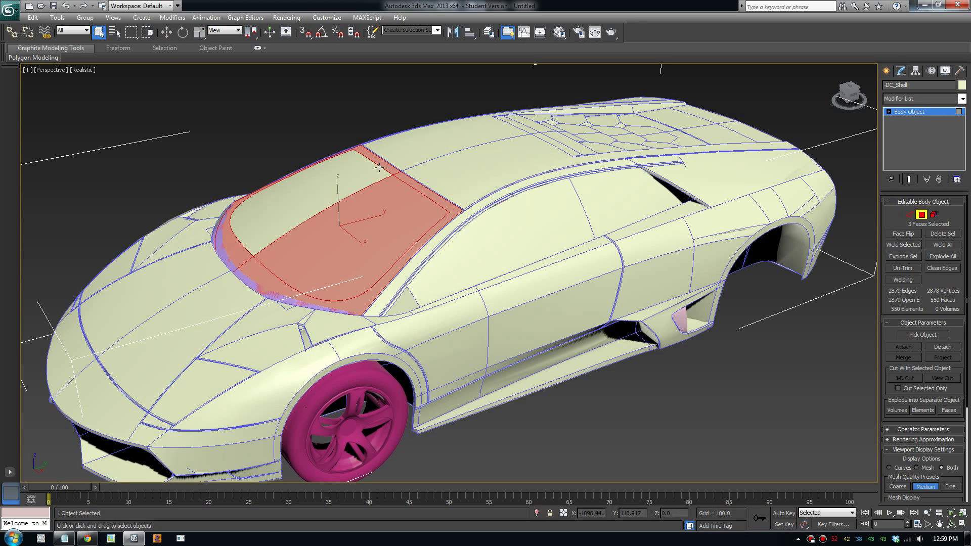
{"action": "left_click", "coordinate": [259, 206], "text": "ctrl"}
- Select the bonnet faces instead of the windscreen, and leave face selection
{"action": "left_click", "coordinate": [168, 303]}
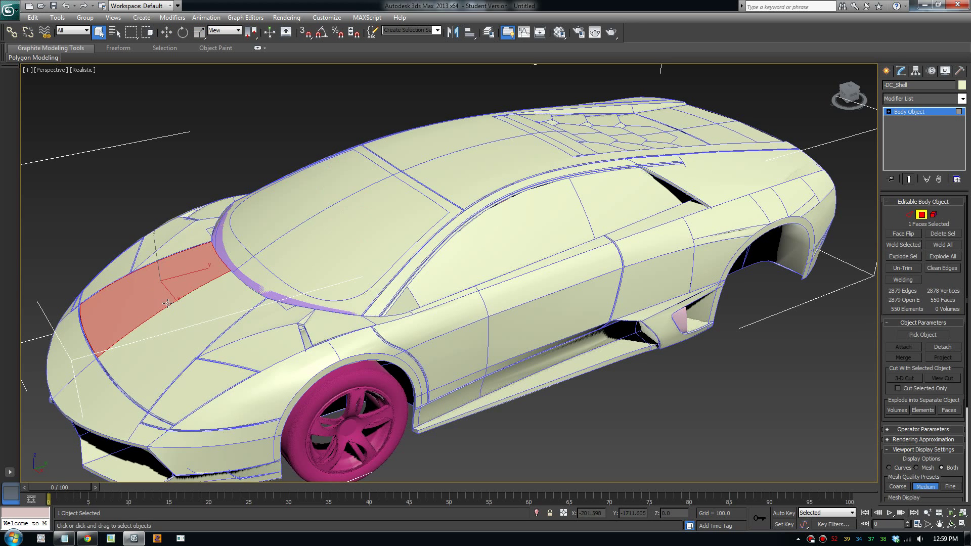
{"action": "left_click", "coordinate": [180, 311], "text": "ctrl"}
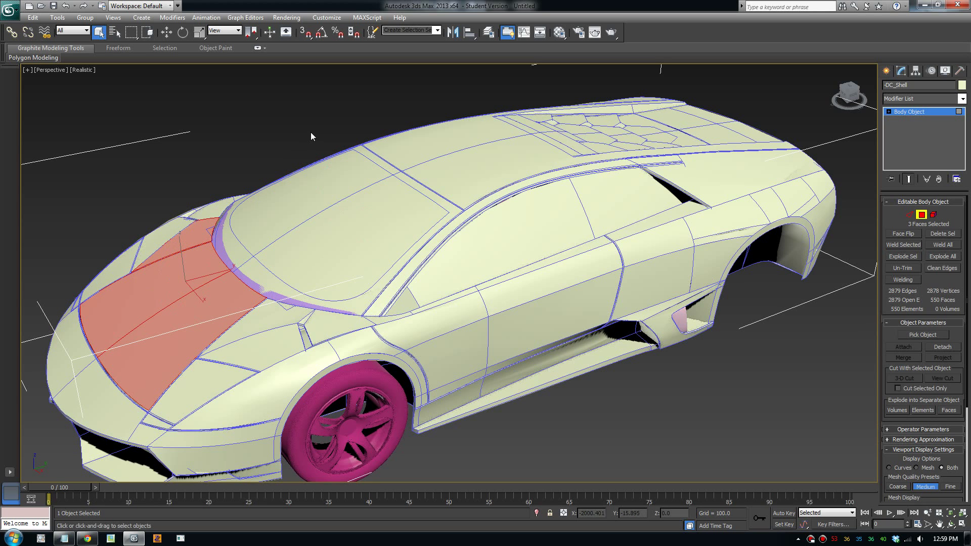
{"action": "left_click", "coordinate": [921, 215]}
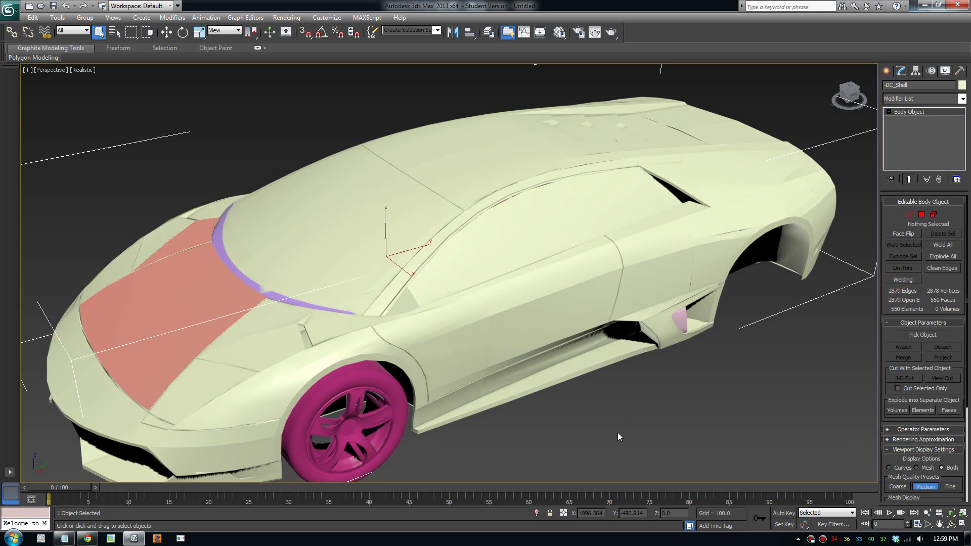
- Check the available mesh and poly conversion options for the car shell without converting it
{"action": "right_click", "coordinate": [362, 251]}
{"action": "mouse_move", "coordinate": [396, 347]}
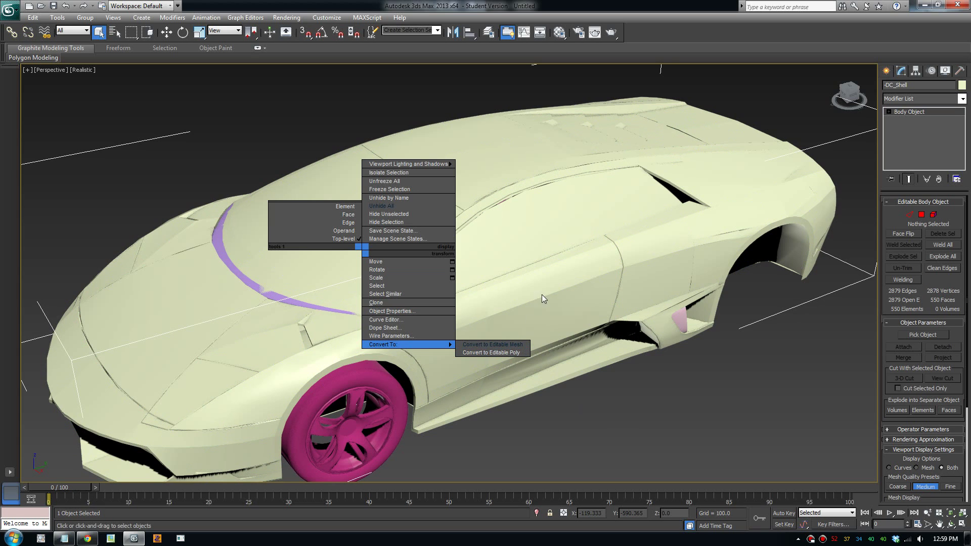
{"action": "left_click", "coordinate": [556, 237]}
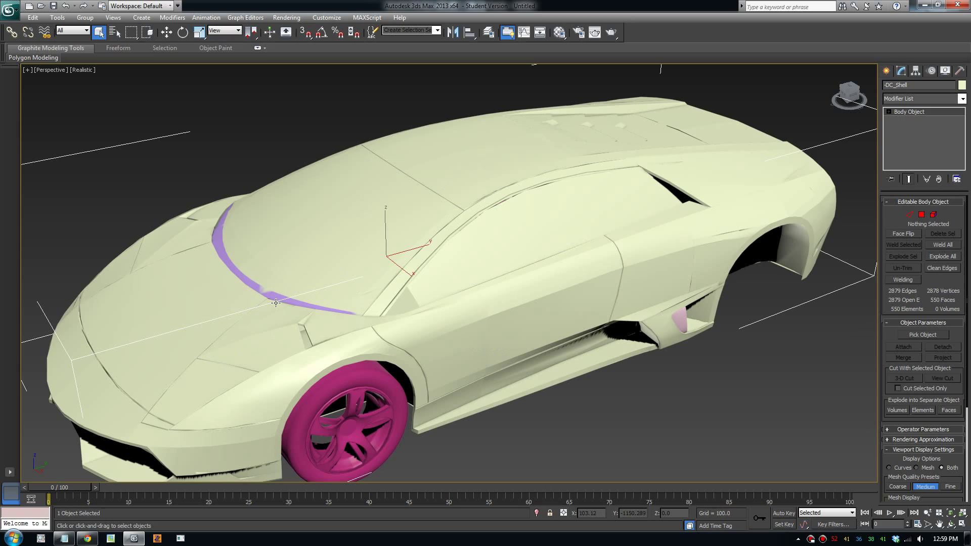
- Select both glass faces and both surrounding border faces of the windscreen on the shell at face level
{"action": "middle_click_drag", "start_coordinate": [309, 332], "coordinate": [376, 325], "text": "alt"}
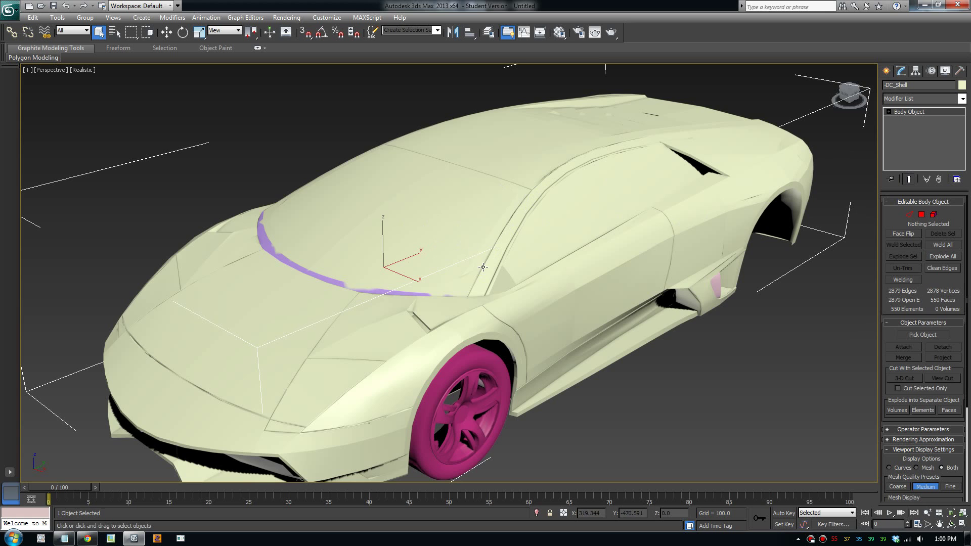
{"action": "mouse_move", "coordinate": [522, 284]}
{"action": "middle_mouse_down", "text": "alt"}
{"action": "mouse_move", "coordinate": [469, 273]}
{"action": "mouse_move", "coordinate": [518, 289]}
{"action": "middle_mouse_up", "text": "alt"}
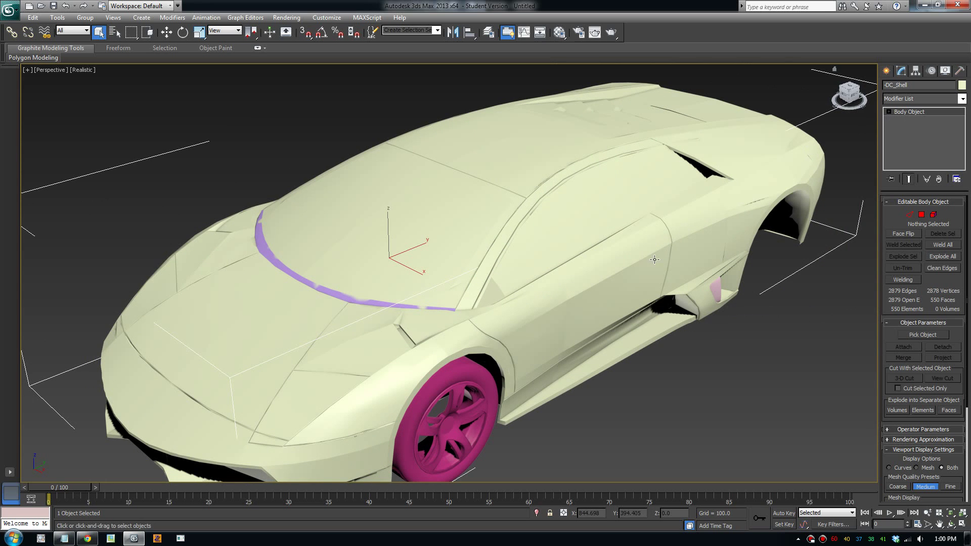
{"action": "middle_click_drag", "start_coordinate": [403, 381], "coordinate": [418, 341]}
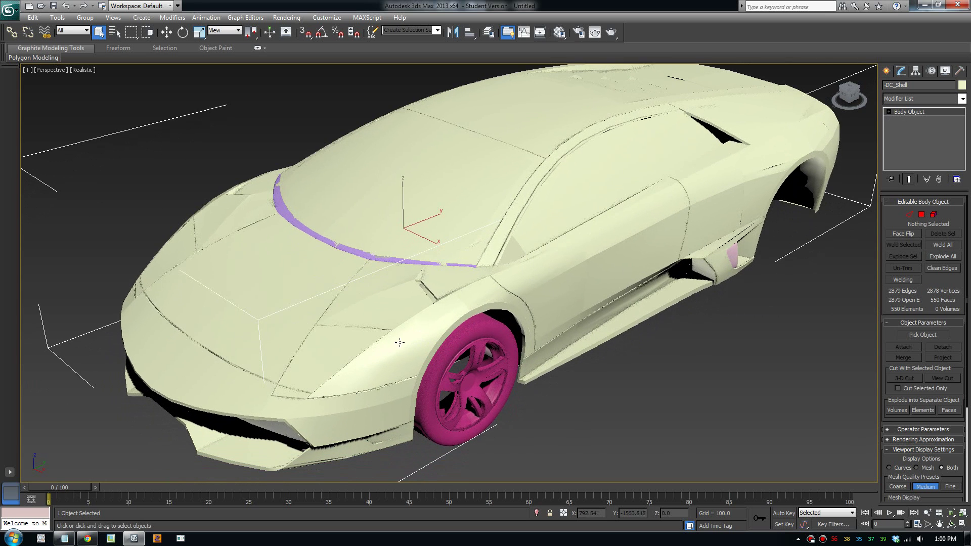
{"action": "left_click", "coordinate": [394, 356]}
{"action": "scroll", "coordinate": [478, 284], "scroll_direction": "up", "scroll_amount": 1}
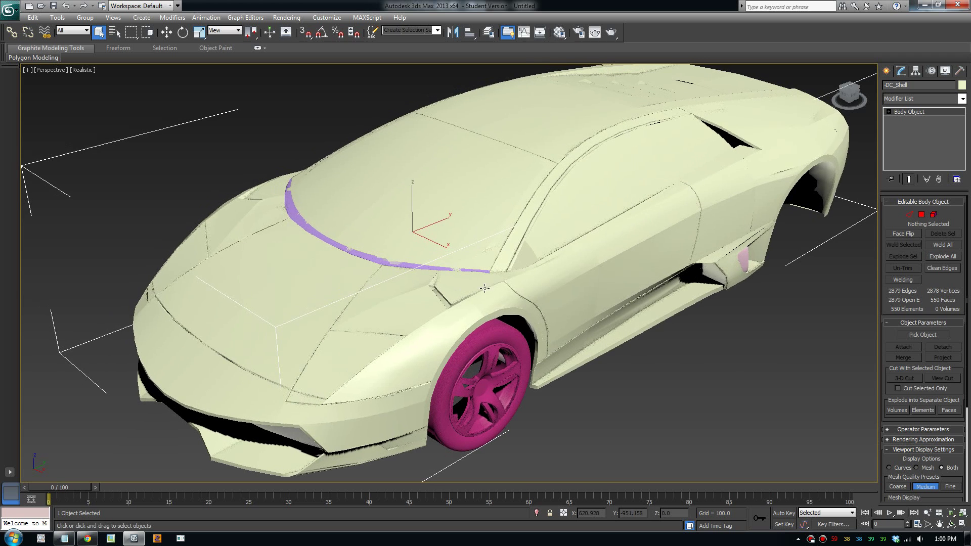
{"action": "left_click", "coordinate": [922, 214]}
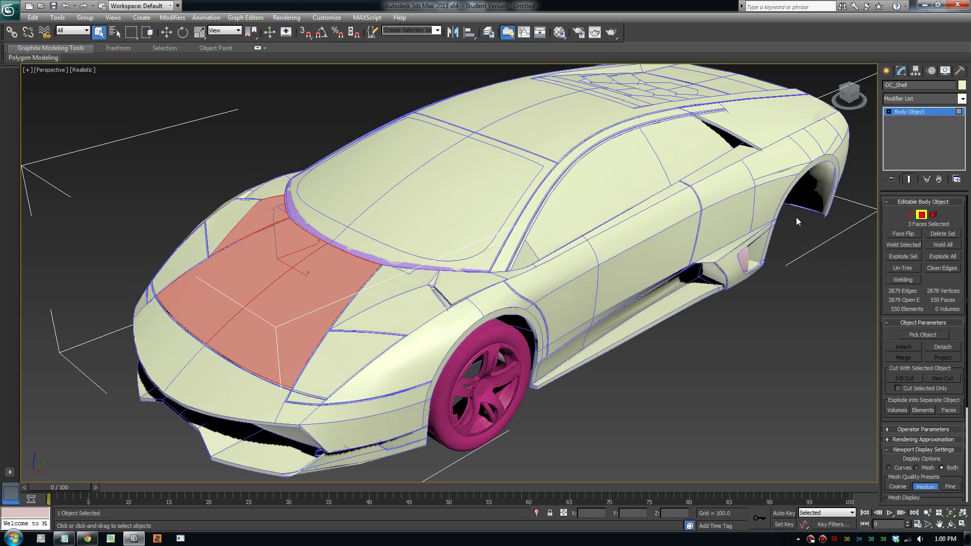
{"action": "left_click", "coordinate": [419, 189]}
{"action": "left_click", "coordinate": [384, 173], "text": "ctrl"}
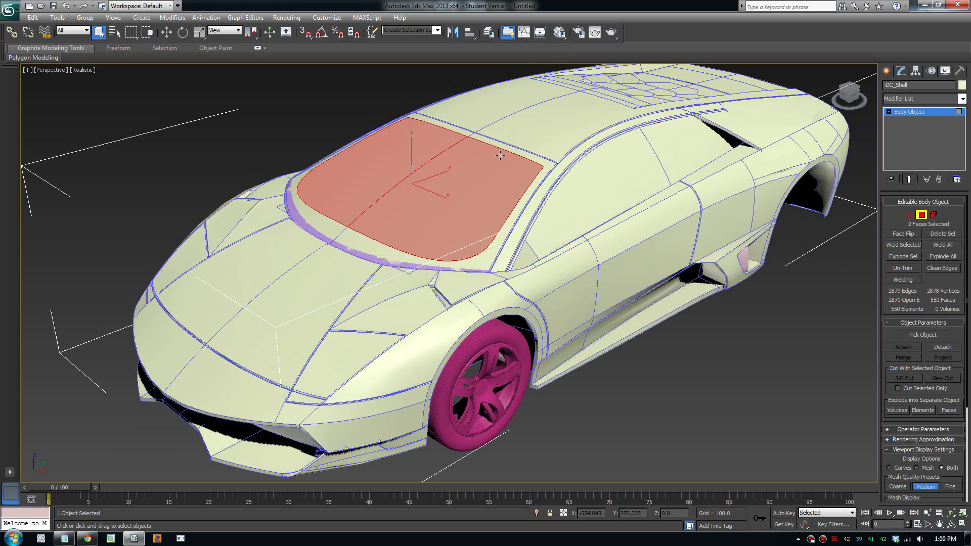
{"action": "left_click", "coordinate": [398, 265], "text": "ctrl"}
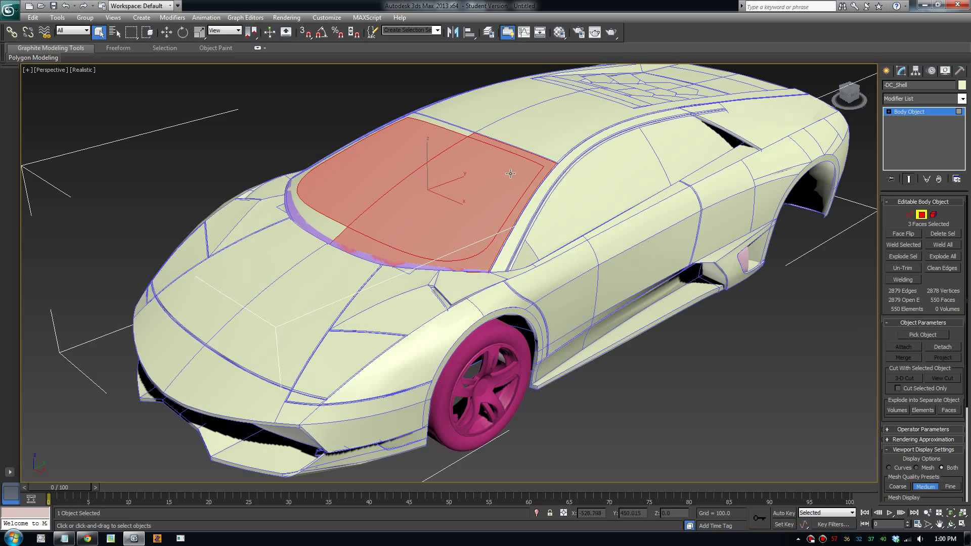
{"action": "left_click", "coordinate": [328, 220], "text": "ctrl"}
- Add the thin edge faces along one windscreen pillar and the adjoining half of the roof edge to the selection
{"action": "middle_click_drag", "start_coordinate": [492, 231], "coordinate": [475, 229], "text": "alt"}
{"action": "scroll", "coordinate": [532, 188], "scroll_direction": "up", "scroll_amount": 2}
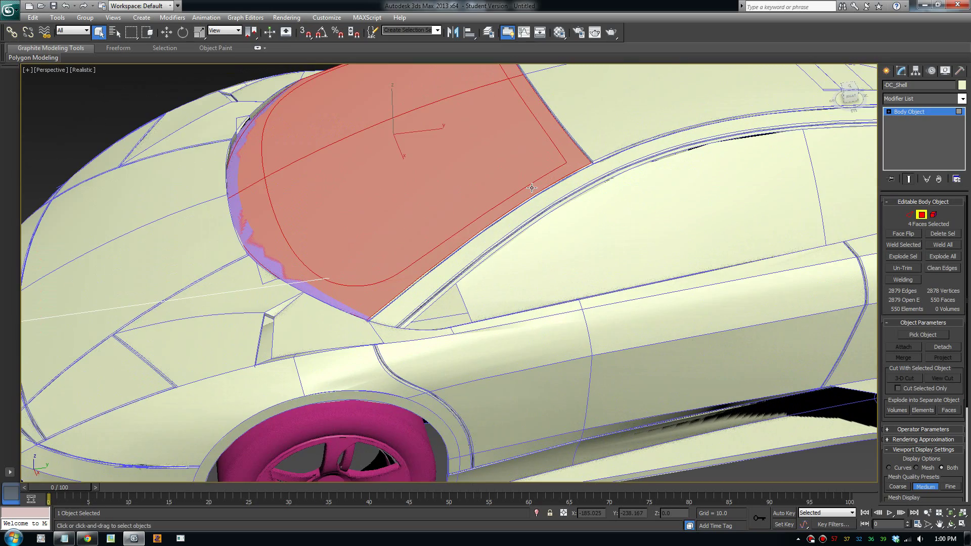
{"action": "scroll", "coordinate": [543, 178], "scroll_direction": "up", "scroll_amount": 8}
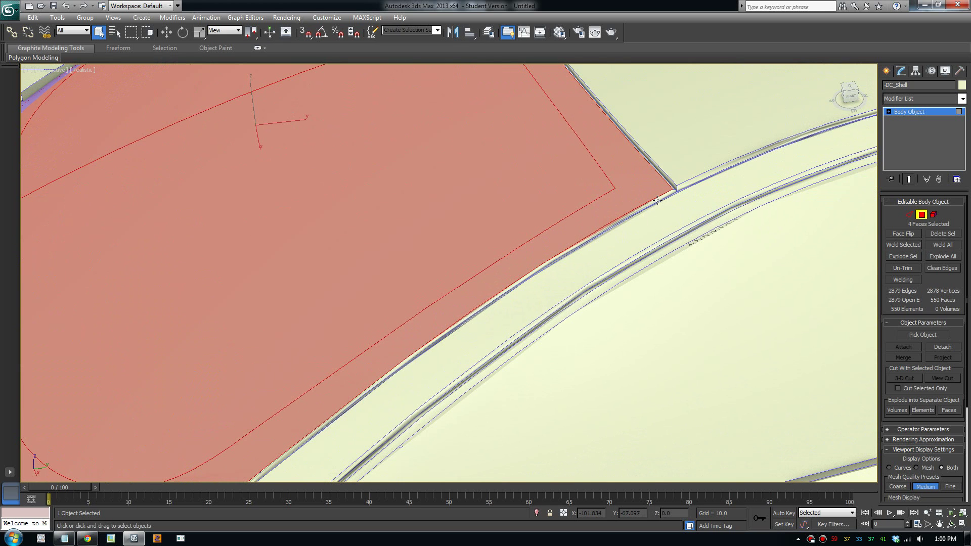
{"action": "left_click", "coordinate": [657, 200], "text": "ctrl"}
{"action": "middle_click_drag", "start_coordinate": [617, 227], "coordinate": [536, 234], "text": "alt"}
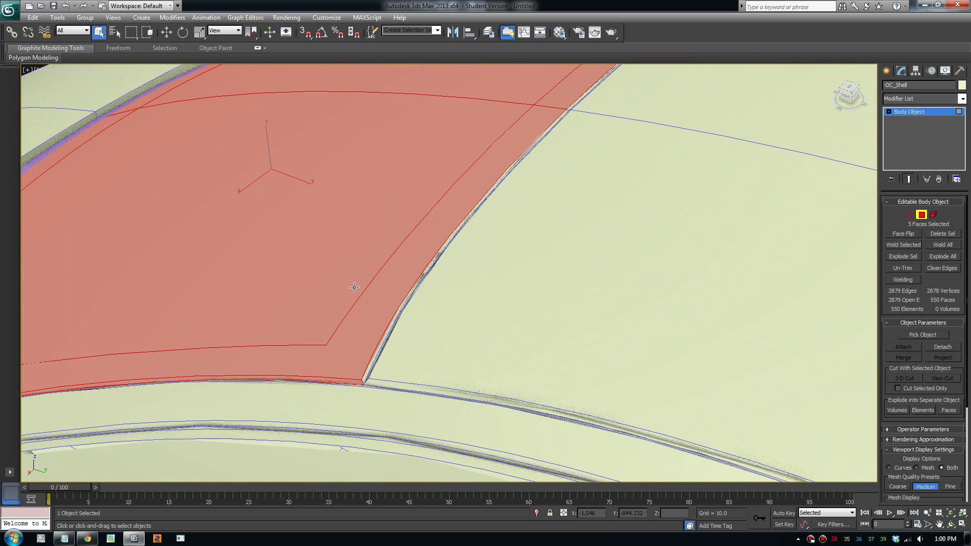
{"action": "left_click", "coordinate": [393, 319], "text": "ctrl"}
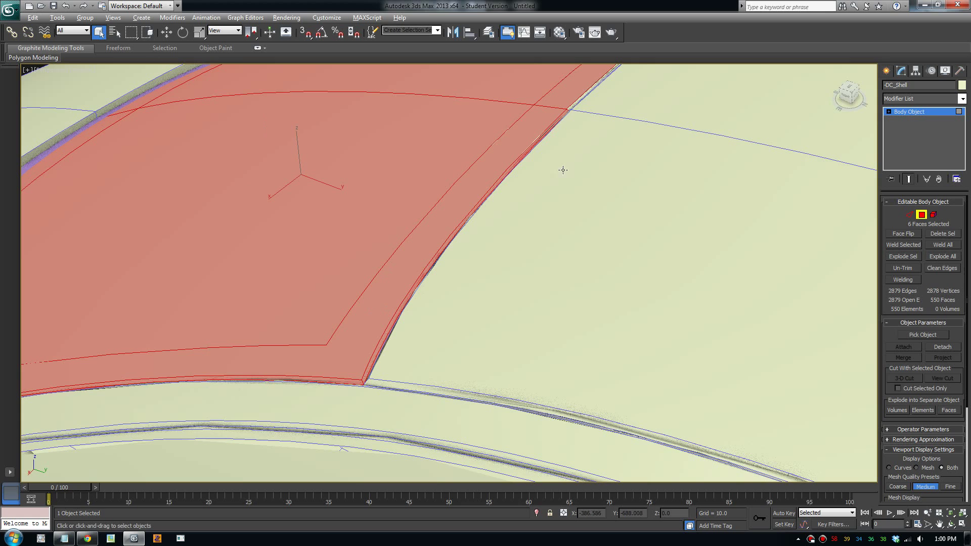
- Add the other half of the roof-edge strip and the thin face along the opposite windscreen pillar to the selection
{"action": "middle_click_drag", "start_coordinate": [563, 170], "coordinate": [516, 217], "text": "alt"}
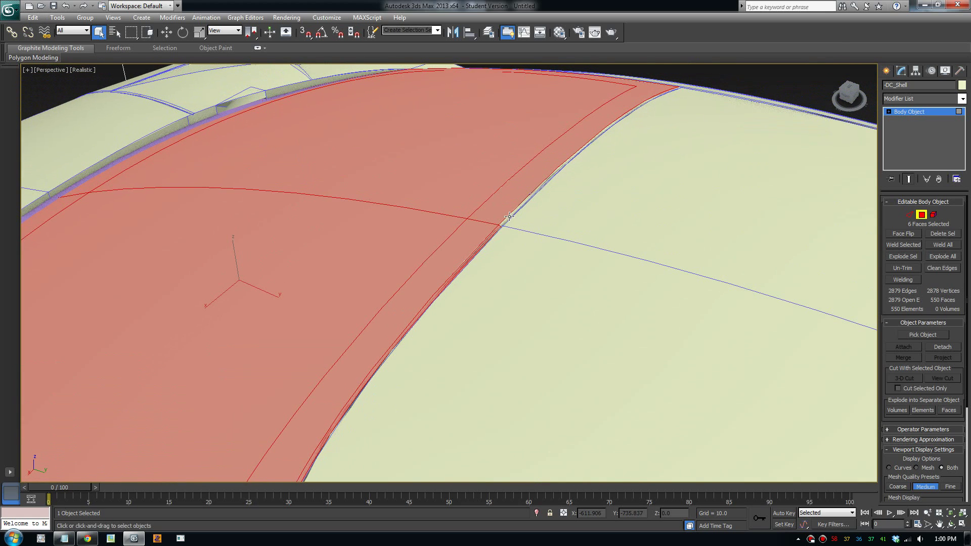
{"action": "left_click", "coordinate": [510, 217], "text": "ctrl"}
{"action": "middle_click_drag", "start_coordinate": [447, 238], "coordinate": [493, 227], "text": "alt"}
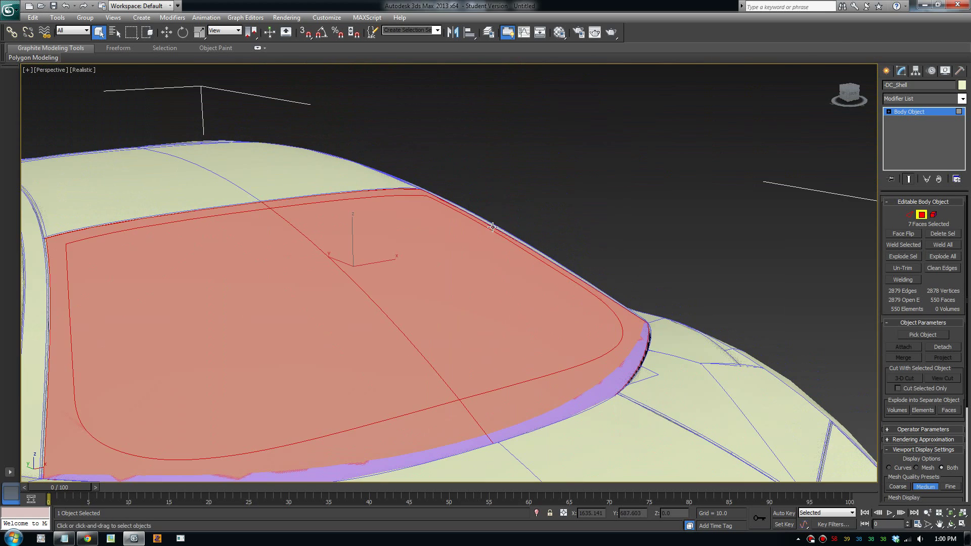
{"action": "middle_click_drag", "start_coordinate": [319, 320], "coordinate": [448, 211], "text": "alt"}
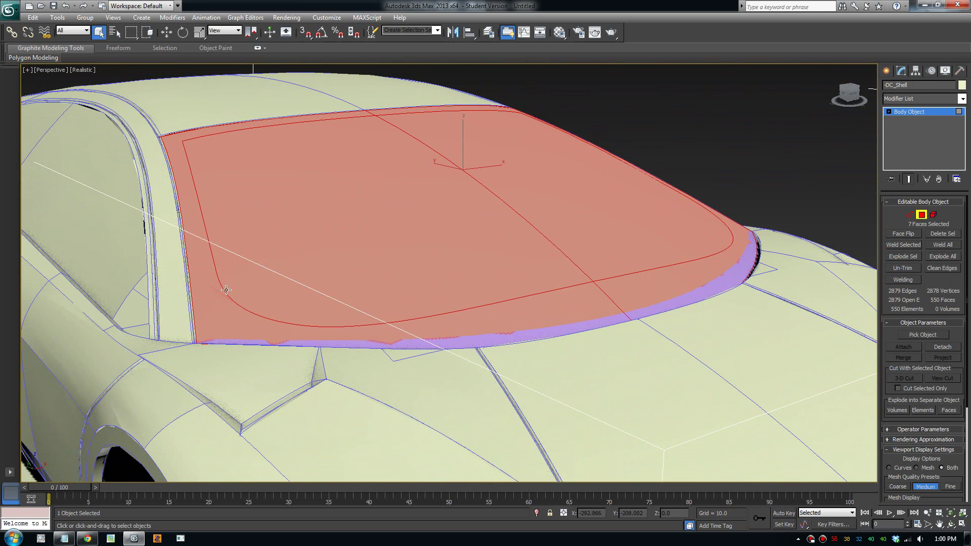
{"action": "scroll", "coordinate": [144, 145], "scroll_direction": "up", "scroll_amount": 2}
{"action": "middle_click_drag", "start_coordinate": [133, 203], "coordinate": [227, 279]}
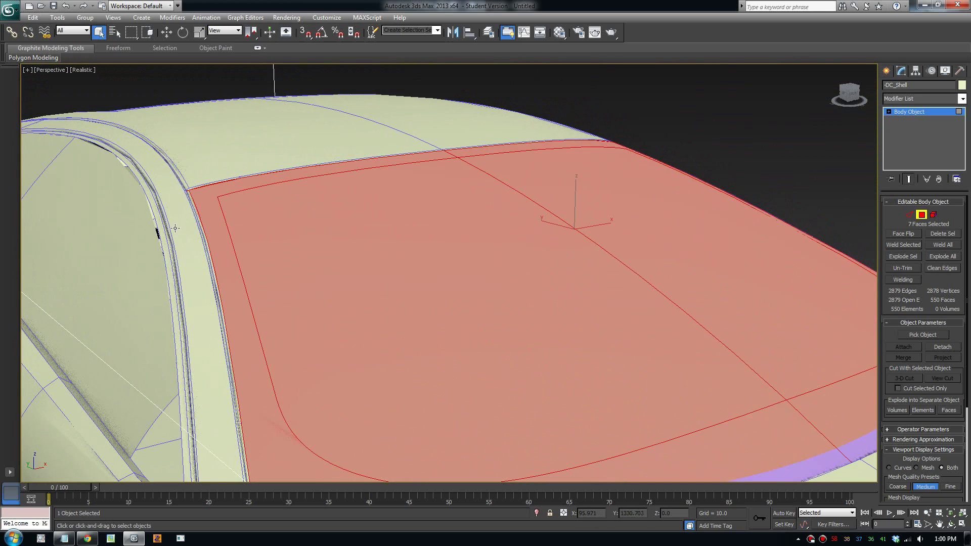
{"action": "scroll", "coordinate": [182, 215], "scroll_direction": "up", "scroll_amount": 2}
{"action": "left_click", "coordinate": [104, 172], "text": "ctrl"}
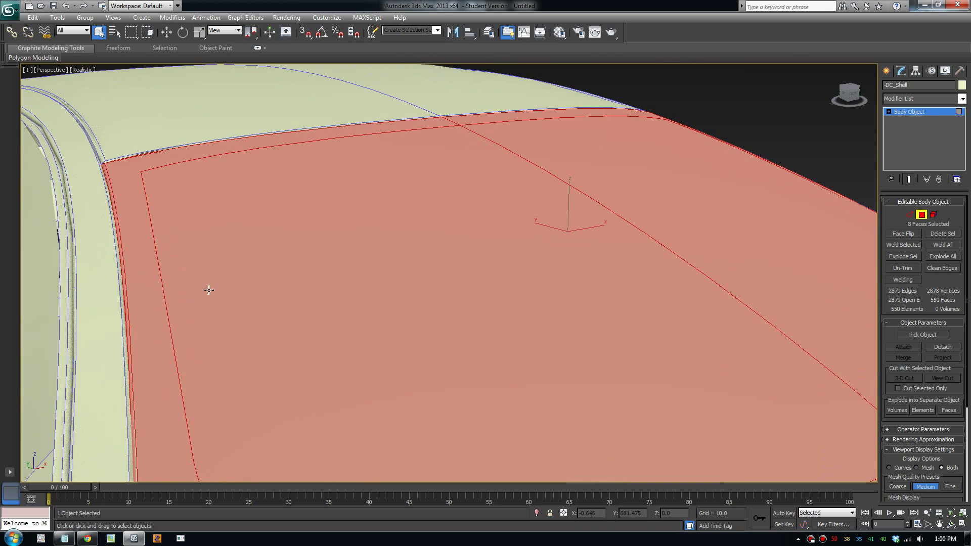
- Detach the selected windscreen faces as a separate object, name it windscreen, and deselect it
{"action": "scroll", "coordinate": [222, 304], "scroll_direction": "down", "scroll_amount": 5}
{"action": "middle_click_drag", "start_coordinate": [459, 374], "coordinate": [465, 336], "text": "alt"}
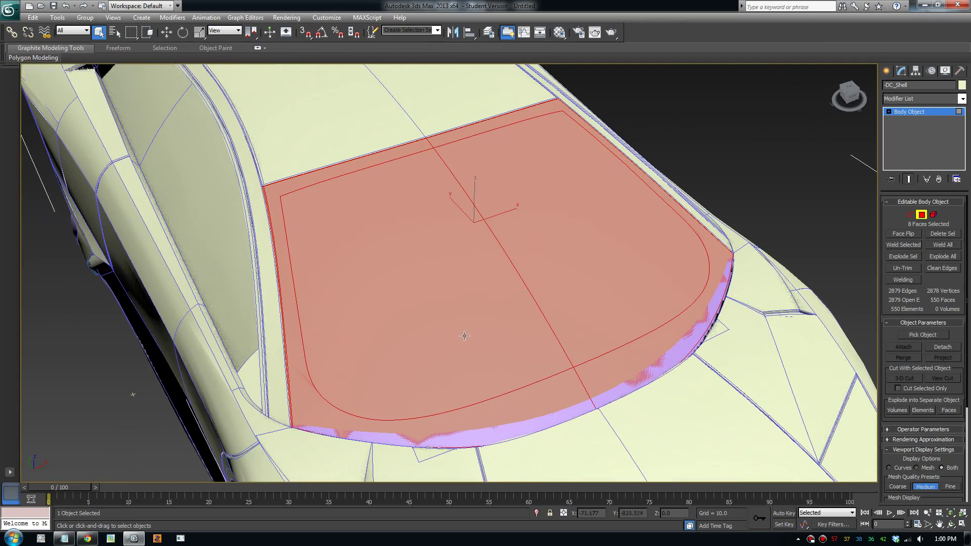
{"action": "left_click", "coordinate": [944, 347]}
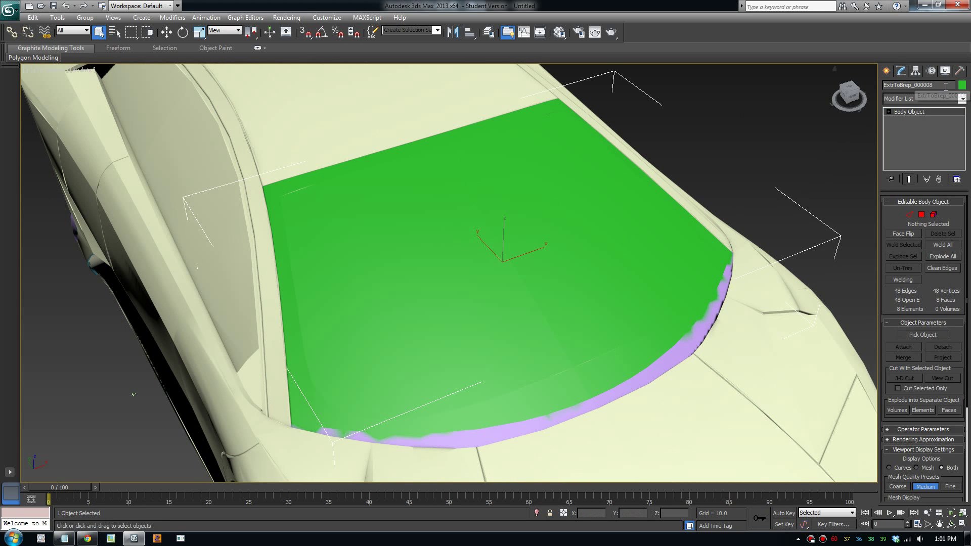
{"action": "left_click", "coordinate": [910, 85]}
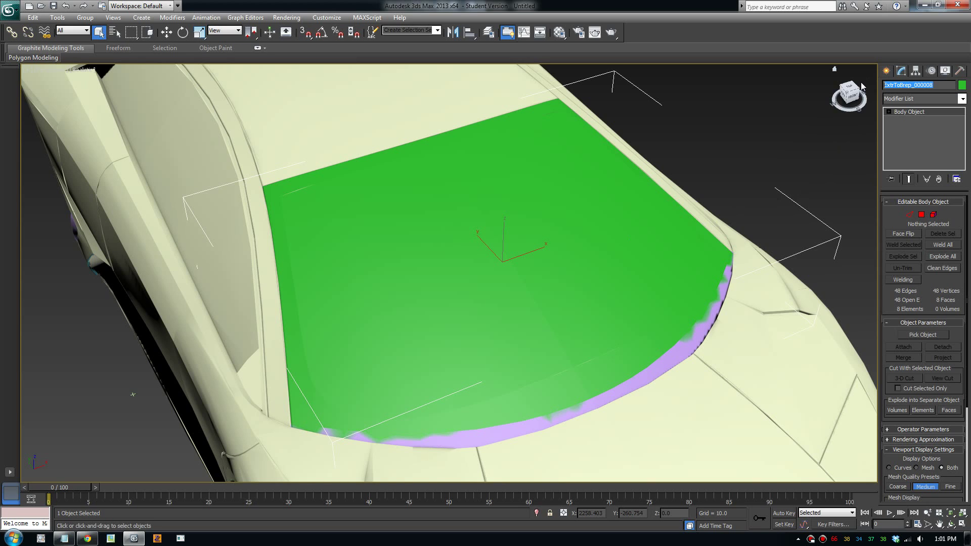
{"action": "type", "text": "windscreen"}
{"action": "left_click", "coordinate": [696, 163]}
- Inspect the detached windscreen and the car's front end from both sides
{"action": "scroll", "coordinate": [568, 305], "scroll_direction": "up", "scroll_amount": 5}
{"action": "scroll", "coordinate": [567, 305], "scroll_direction": "down", "scroll_amount": 5}
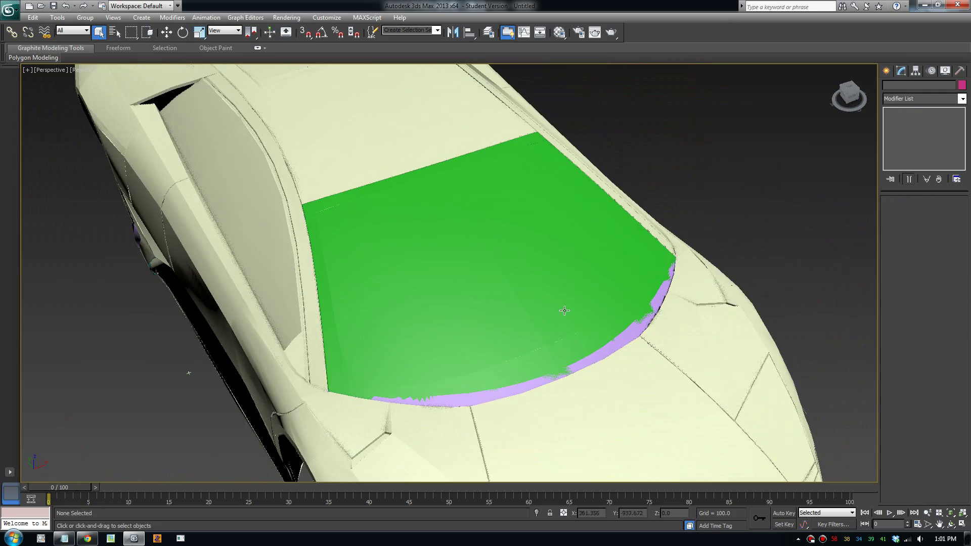
{"action": "scroll", "coordinate": [564, 306], "scroll_direction": "down", "scroll_amount": 3}
{"action": "scroll", "coordinate": [554, 278], "scroll_direction": "up", "scroll_amount": 1}
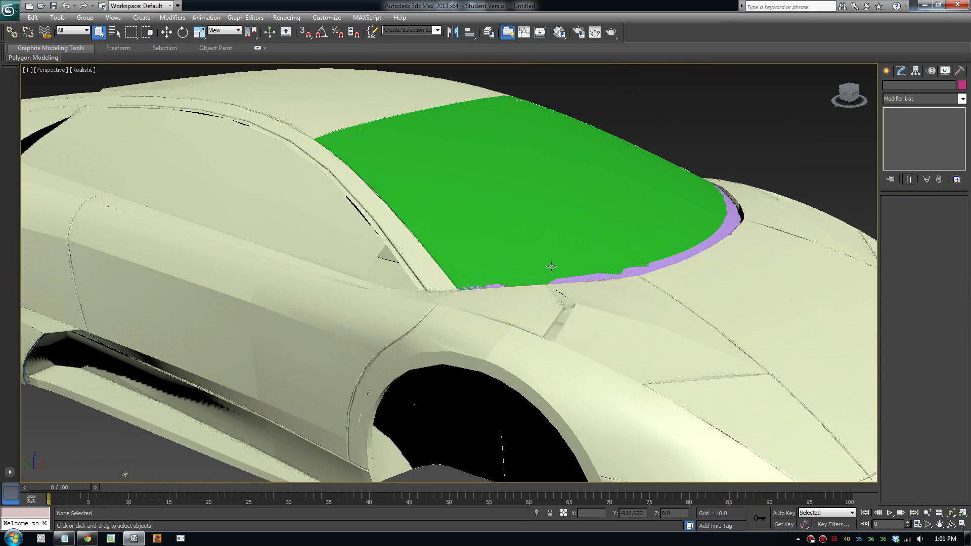
{"action": "scroll", "coordinate": [552, 268], "scroll_direction": "down", "scroll_amount": 2}
{"action": "middle_click_drag", "start_coordinate": [618, 331], "coordinate": [510, 347], "text": "alt"}
{"action": "middle_click_drag", "start_coordinate": [421, 334], "coordinate": [407, 344], "text": "alt"}
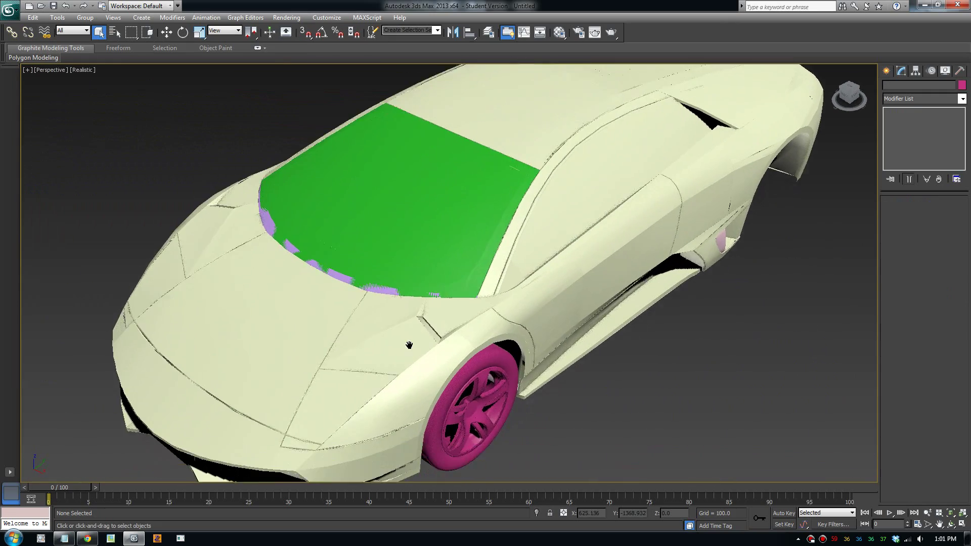
{"action": "middle_click_drag", "start_coordinate": [311, 388], "coordinate": [327, 358]}
- Select the large headlight face beside the bonnet, on the side with the wheel, and detach it from the shell as a separate object
{"action": "scroll", "coordinate": [332, 372], "scroll_direction": "up", "scroll_amount": 1}
{"action": "scroll", "coordinate": [353, 375], "scroll_direction": "up", "scroll_amount": 1}
{"action": "middle_click_drag", "start_coordinate": [332, 410], "coordinate": [419, 306]}
{"action": "scroll", "coordinate": [419, 307], "scroll_direction": "up", "scroll_amount": 2}
{"action": "left_click", "coordinate": [399, 318]}
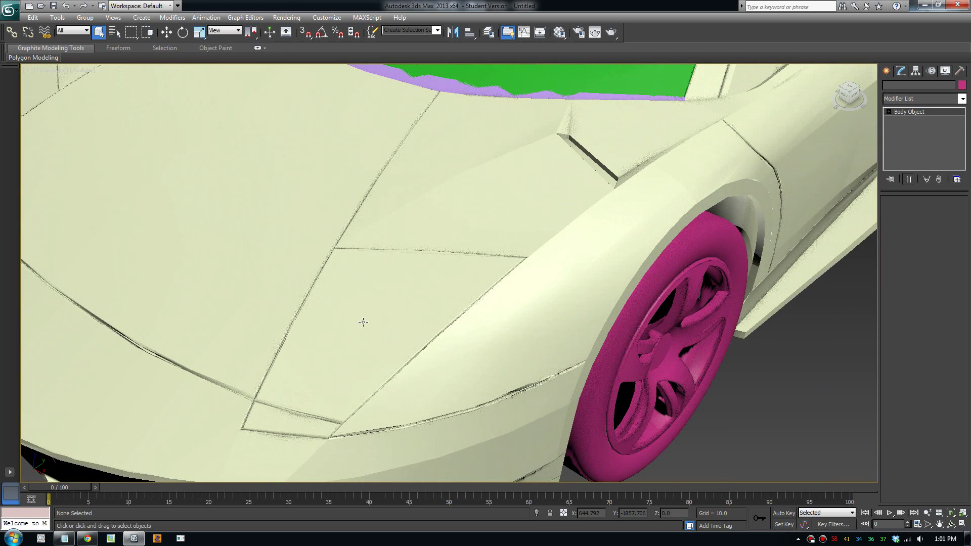
{"action": "left_click", "coordinate": [921, 215]}
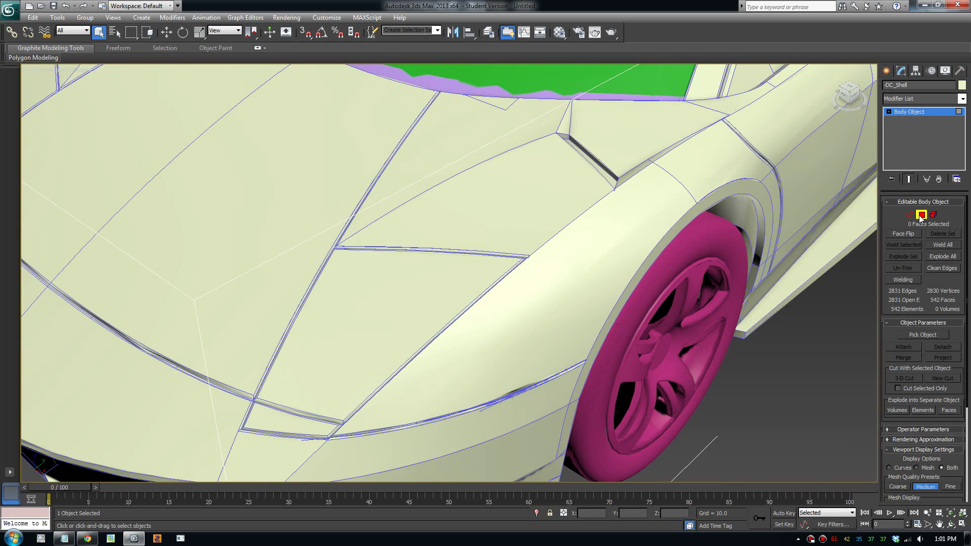
{"action": "left_click", "coordinate": [371, 354]}
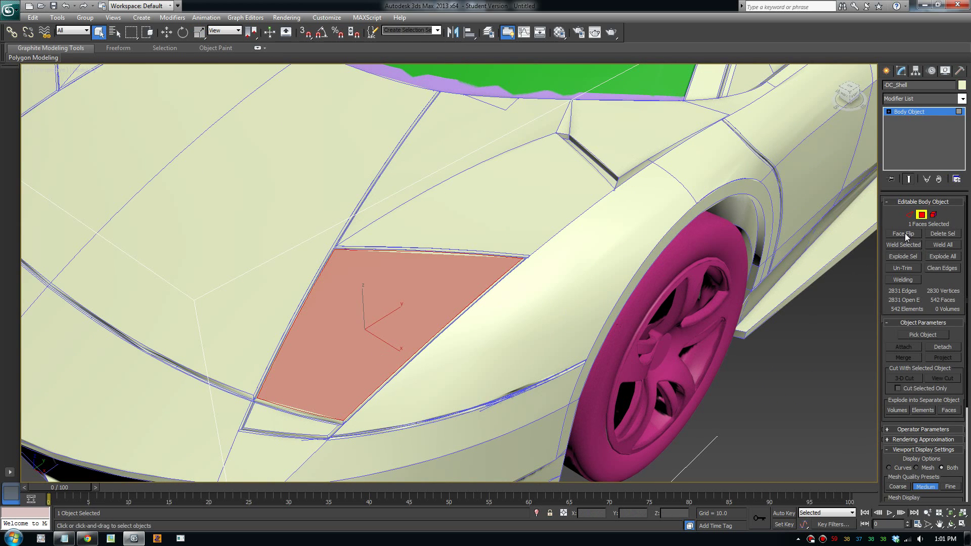
{"action": "left_click", "coordinate": [942, 348]}
{"action": "left_click", "coordinate": [805, 386]}
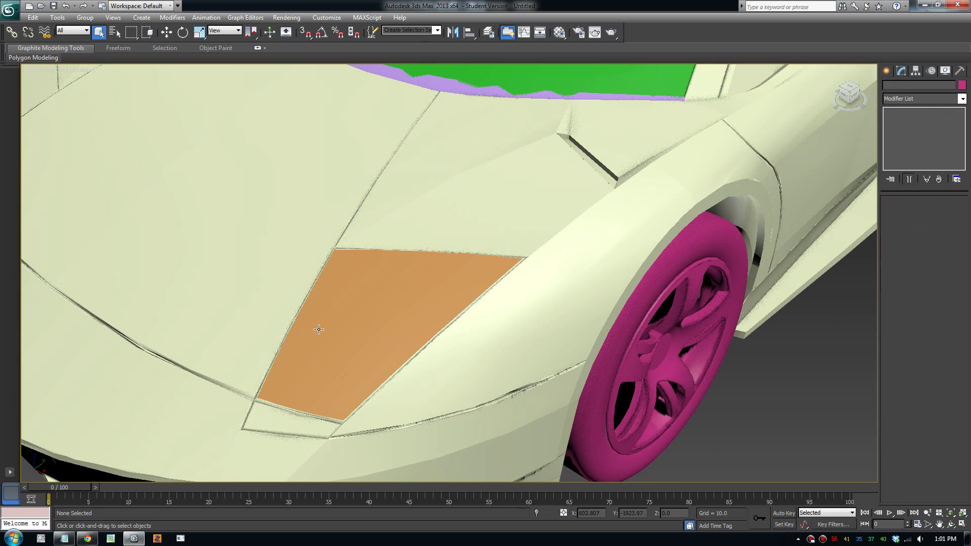
- Name the detached headlight face headlight l and deselect it
{"action": "left_click", "coordinate": [318, 329]}
{"action": "left_click", "coordinate": [943, 85]}
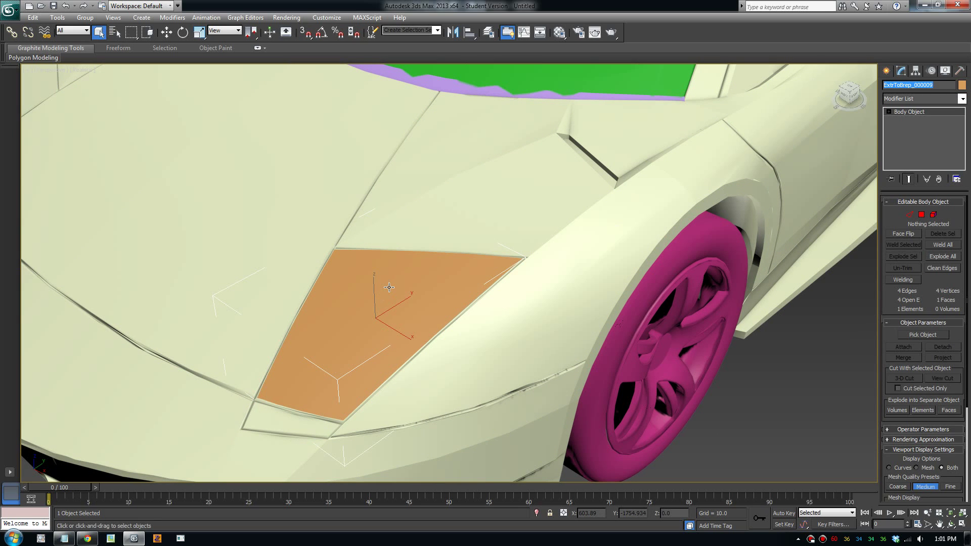
{"action": "type", "text": "headlight l"}
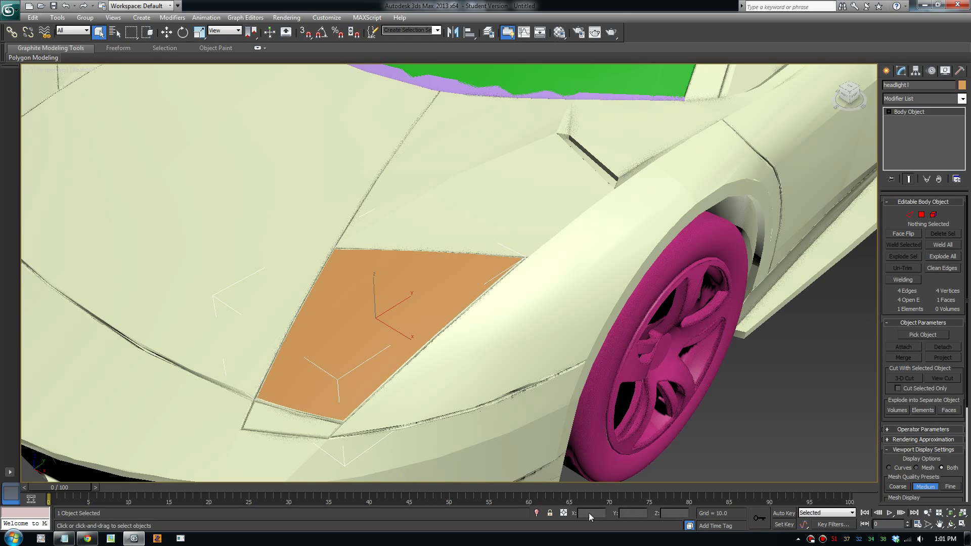
{"action": "left_click", "coordinate": [744, 418]}
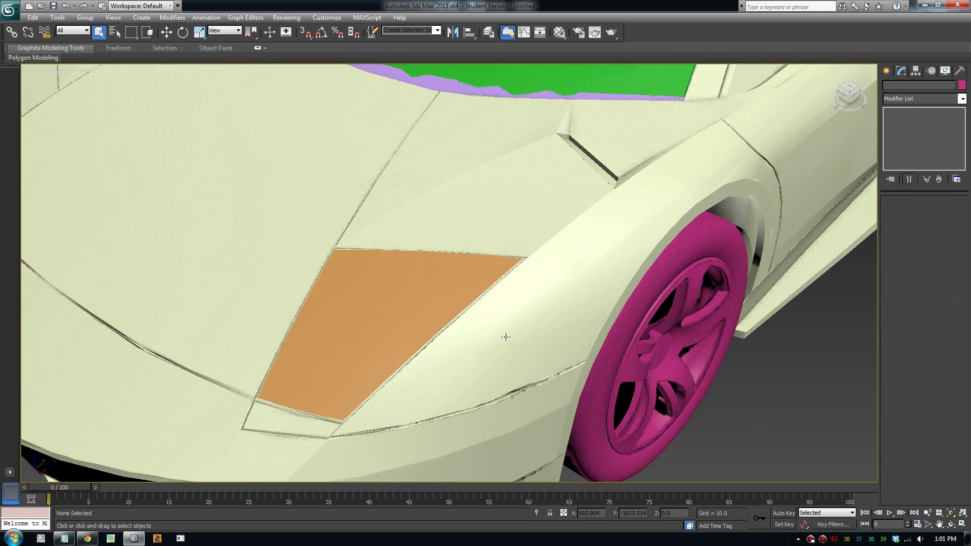
{"action": "left_click", "coordinate": [390, 336]}
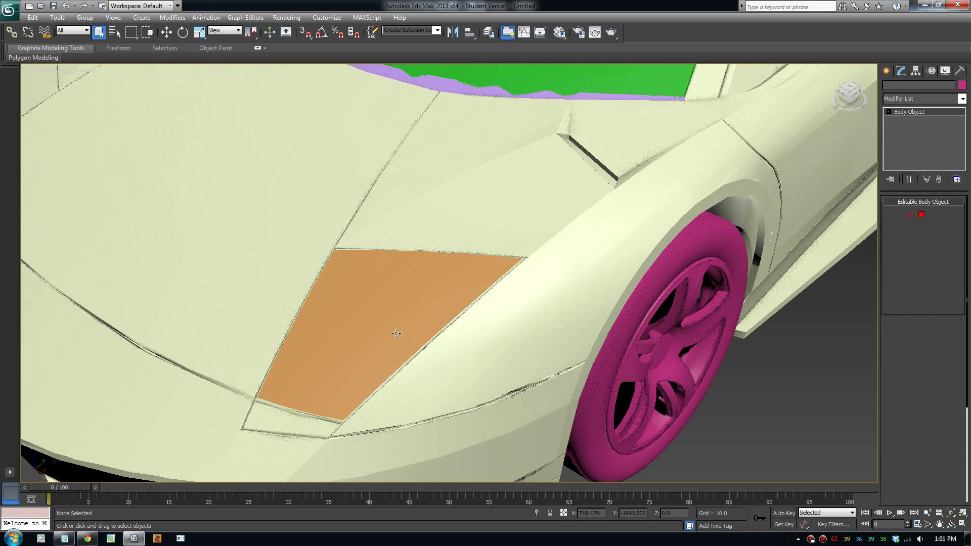
- Select the four thin border faces surrounding headlight l on the shell at face level
{"action": "scroll", "coordinate": [367, 403], "scroll_direction": "up", "scroll_amount": 3}
{"action": "middle_click_drag", "start_coordinate": [368, 403], "coordinate": [416, 306]}
{"action": "left_click", "coordinate": [815, 442]}
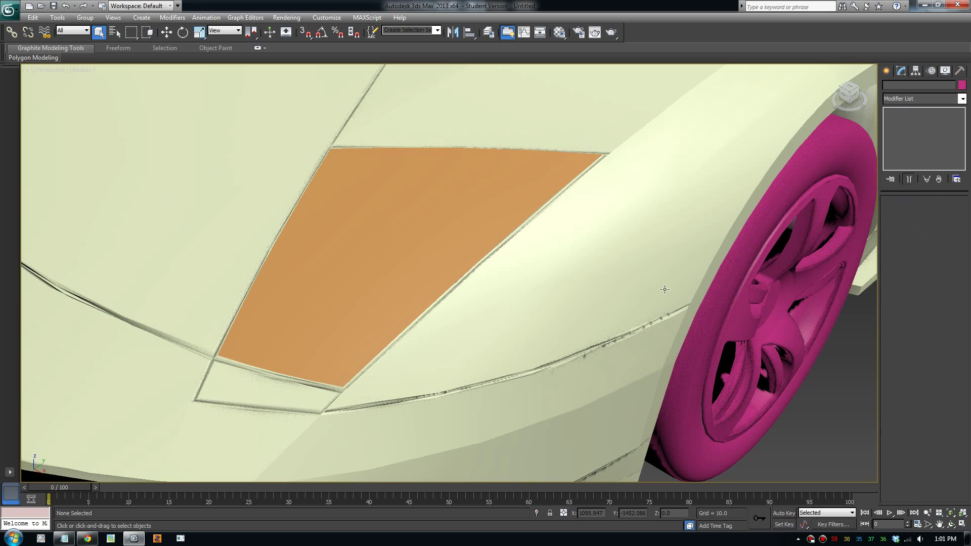
{"action": "left_click", "coordinate": [366, 274]}
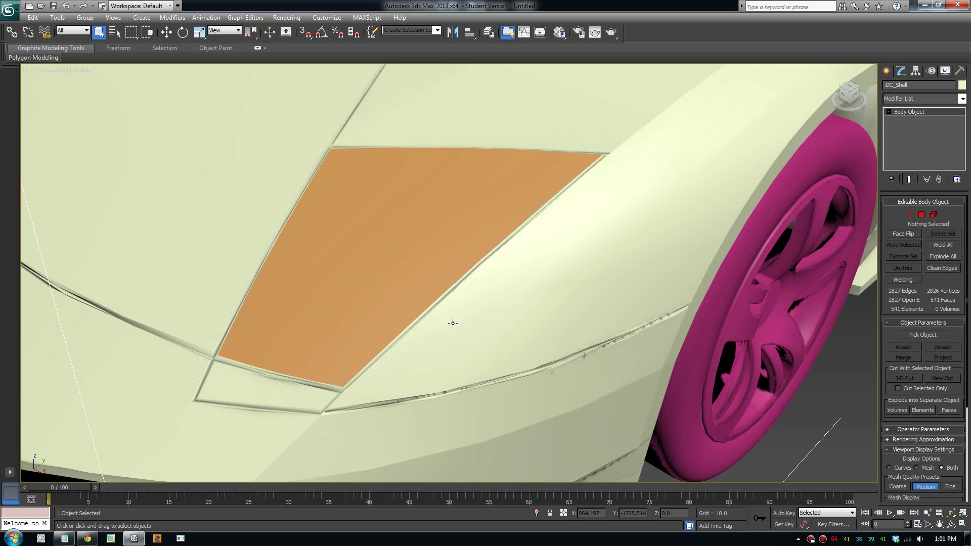
{"action": "left_click", "coordinate": [921, 214]}
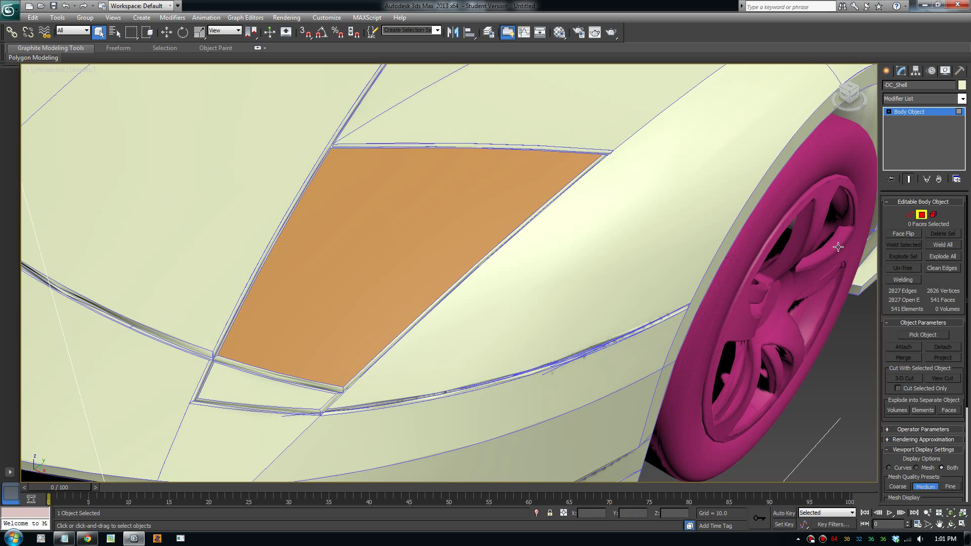
{"action": "left_click", "coordinate": [300, 381]}
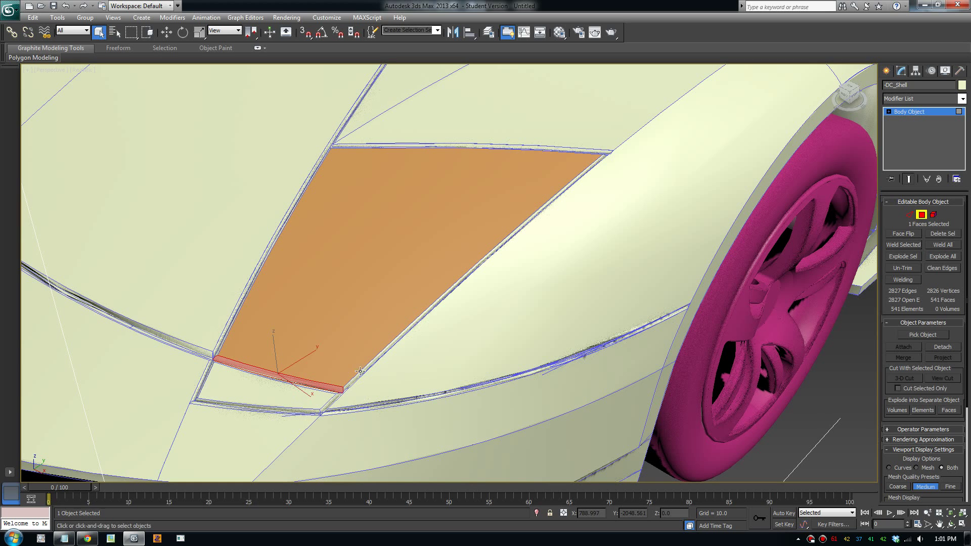
{"action": "left_click", "coordinate": [364, 369], "text": "ctrl"}
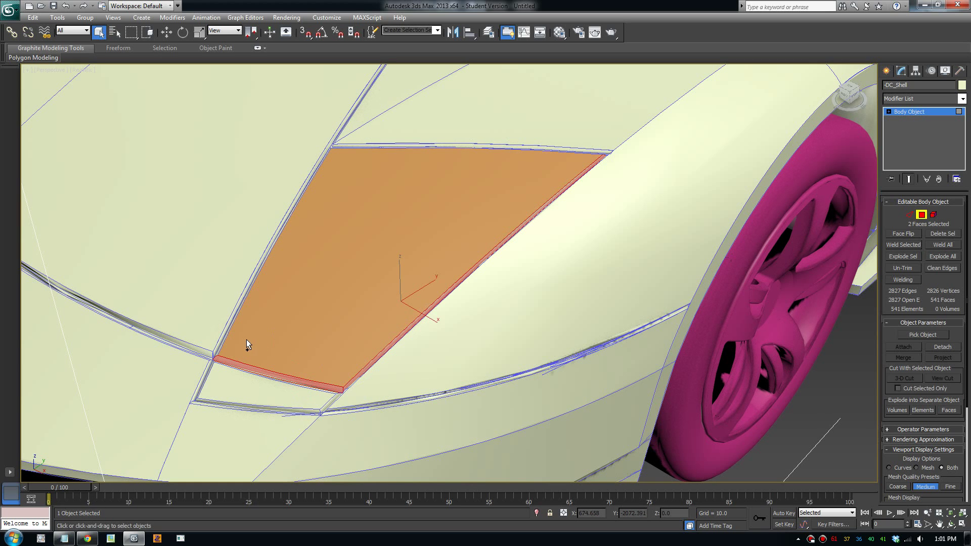
{"action": "left_click", "coordinate": [227, 334], "text": "ctrl"}
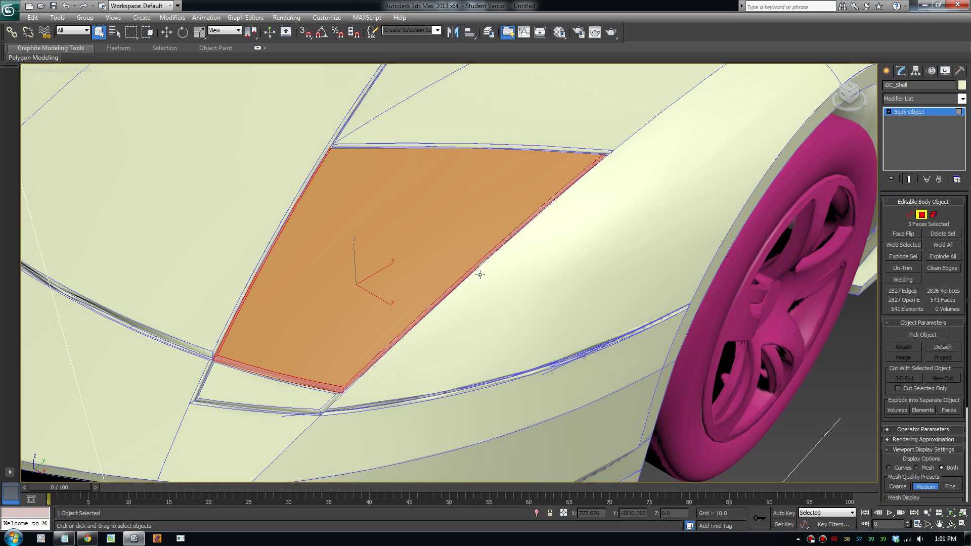
{"action": "middle_click_drag", "start_coordinate": [456, 288], "coordinate": [414, 302], "text": "alt"}
{"action": "left_click", "coordinate": [494, 207], "text": "ctrl"}
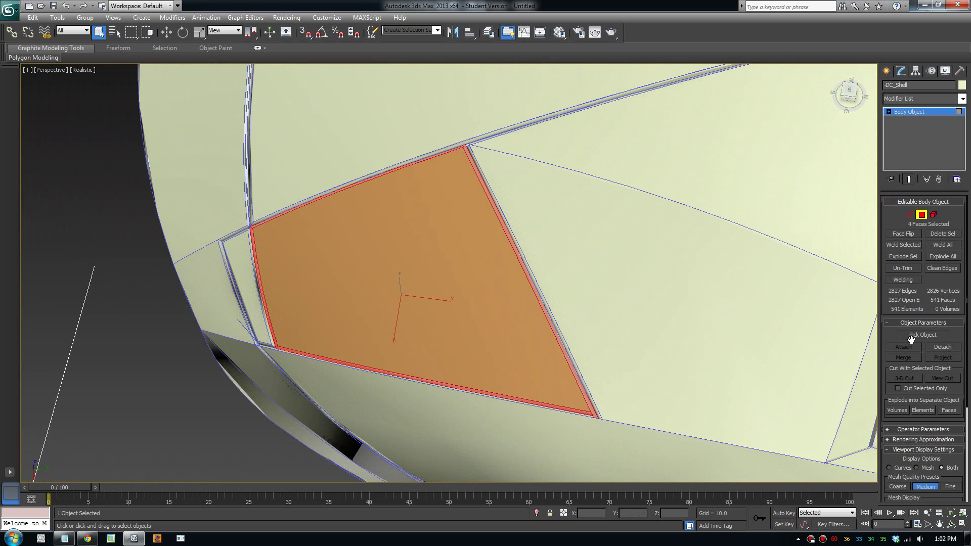
- Detach the four selected border faces as a separate object and name it headlight partline
{"action": "left_click", "coordinate": [937, 348]}
{"action": "left_click", "coordinate": [921, 214]}
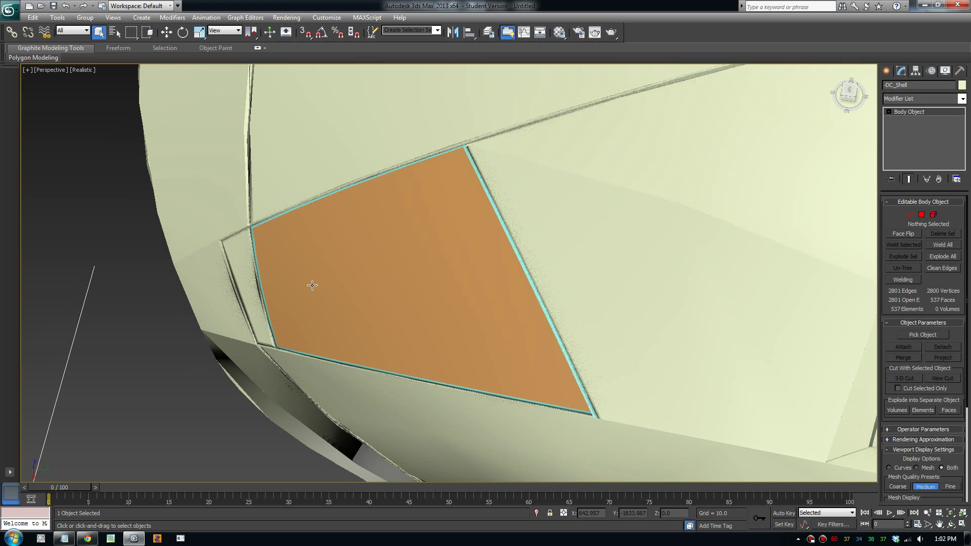
{"action": "left_click", "coordinate": [62, 230]}
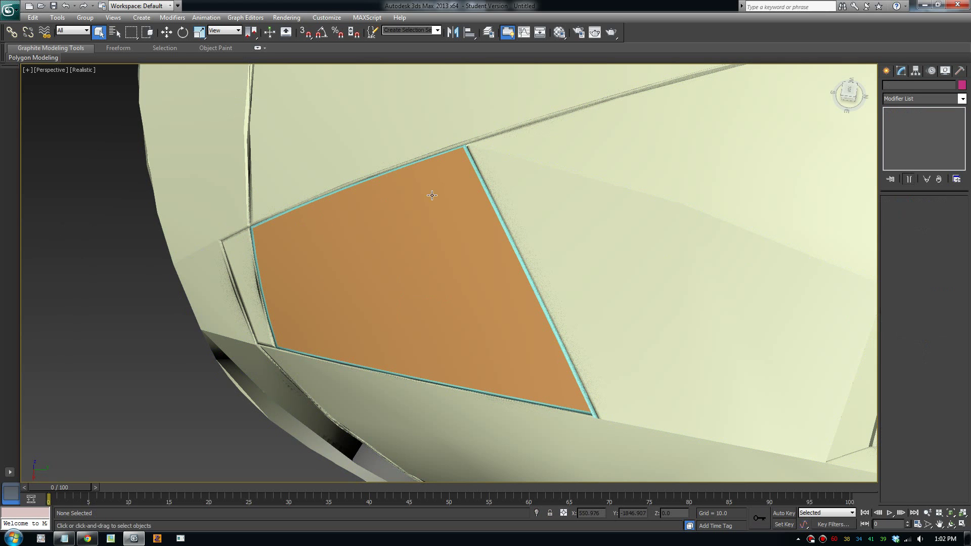
{"action": "left_click", "coordinate": [483, 183]}
{"action": "middle_click_drag", "start_coordinate": [613, 302], "coordinate": [654, 240], "text": "alt"}
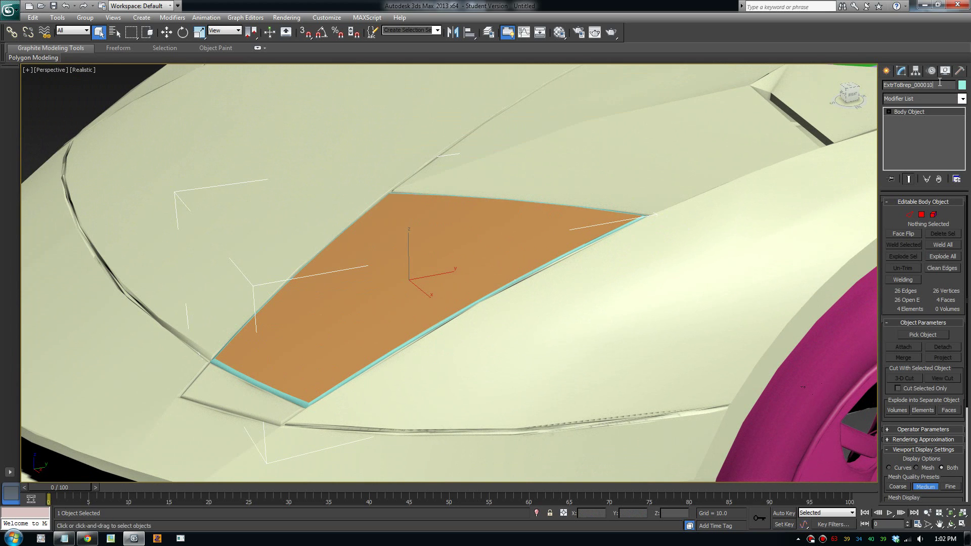
{"action": "left_click_drag", "start_coordinate": [939, 82], "coordinate": [829, 75]}
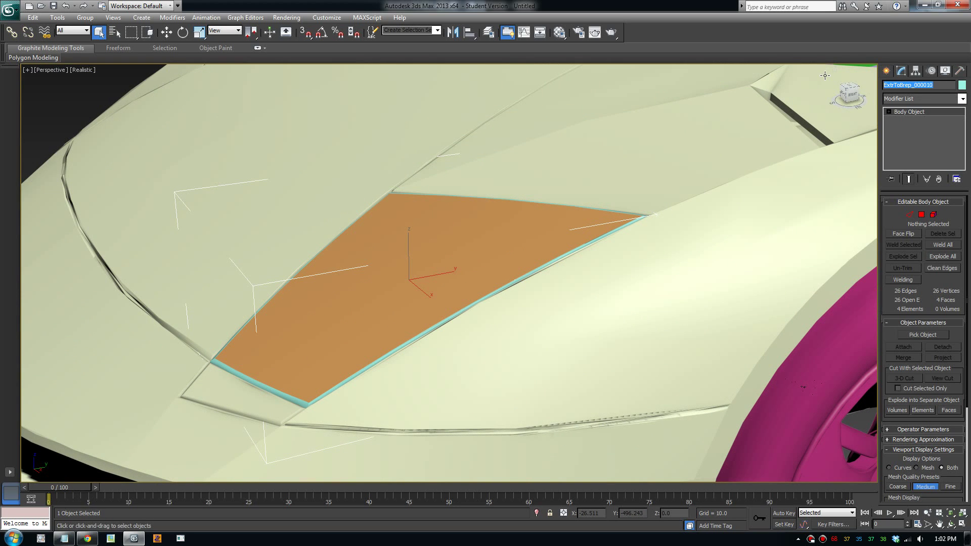
{"action": "type", "text": "headlight l"}
- Combine the headlight partline border with headlight l by picking it as an additional body object
{"action": "left_click", "coordinate": [455, 255]}
{"action": "middle_click_drag", "start_coordinate": [466, 284], "coordinate": [532, 293], "text": "alt"}
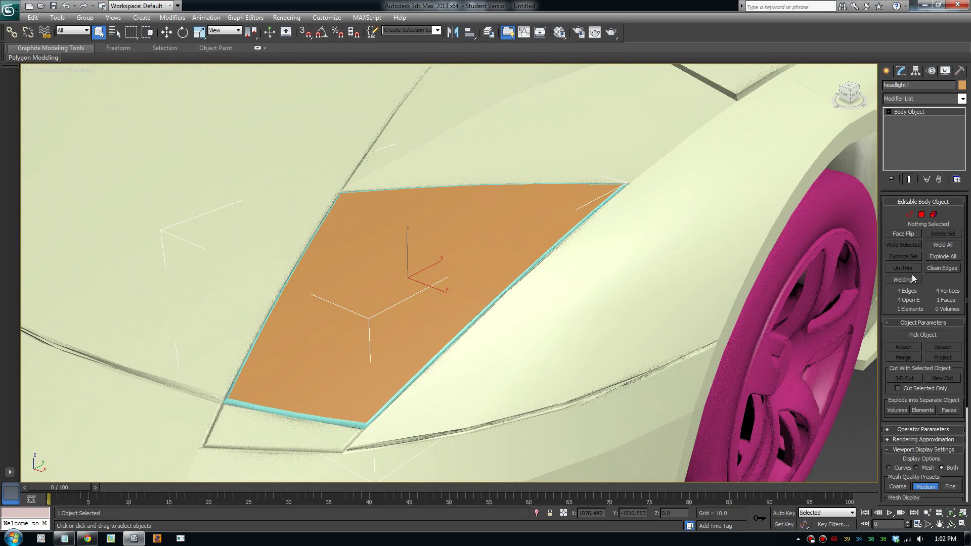
{"action": "left_click", "coordinate": [909, 335]}
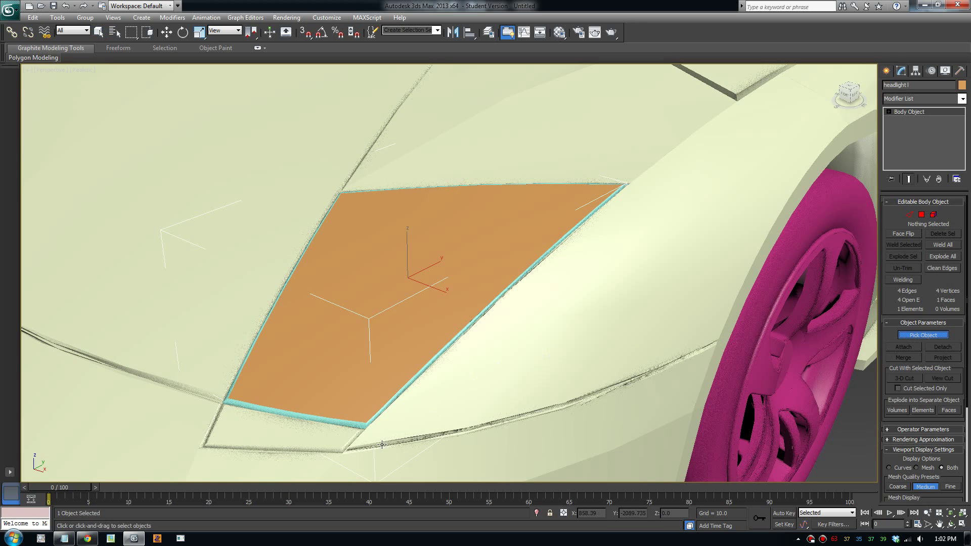
- Raise headlight l about 146 units along Z as a test and undo the move
{"action": "key", "text": "w"}
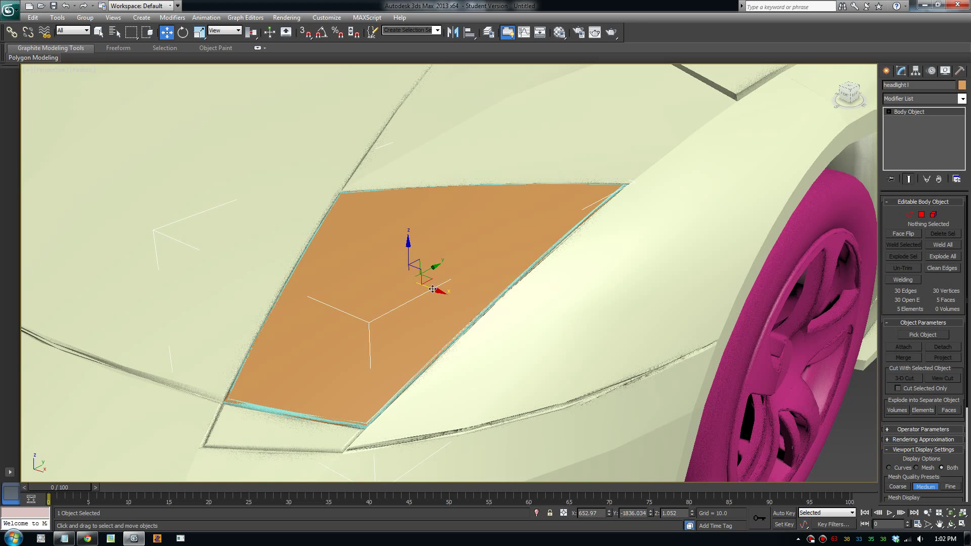
{"action": "left_click_drag", "start_coordinate": [408, 256], "coordinate": [415, 121]}
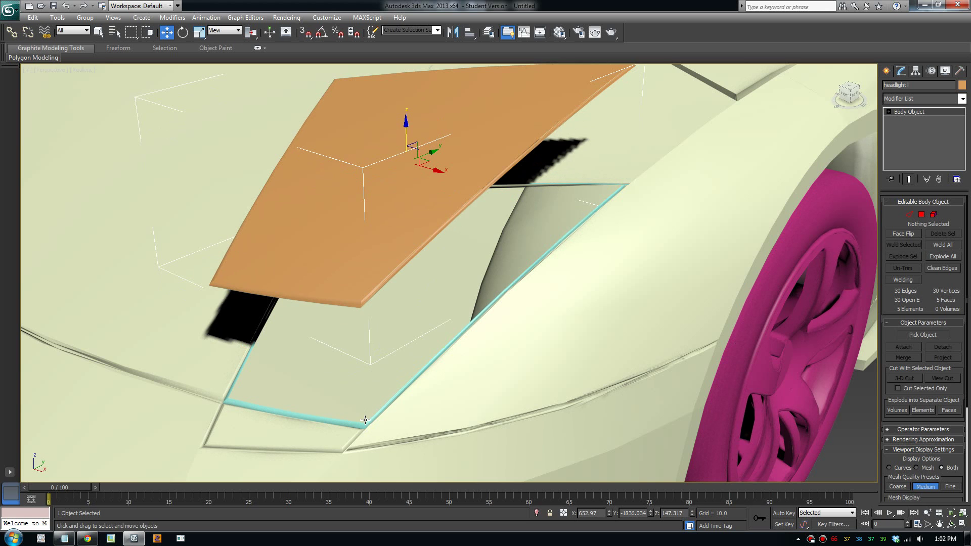
{"action": "key", "text": "ctrl+z"}
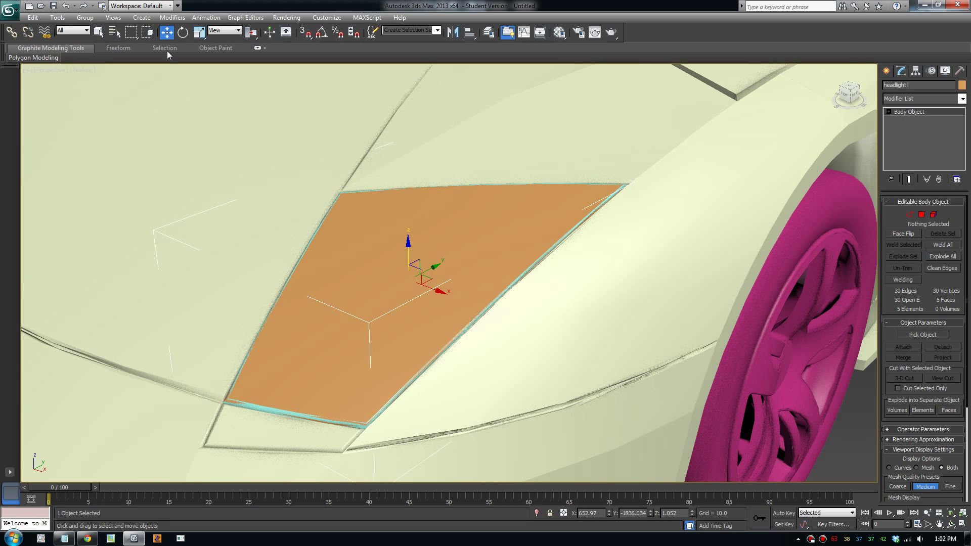
- Select the leftover headlight partline object from the scene list and delete it
{"action": "left_click", "coordinate": [115, 32]}
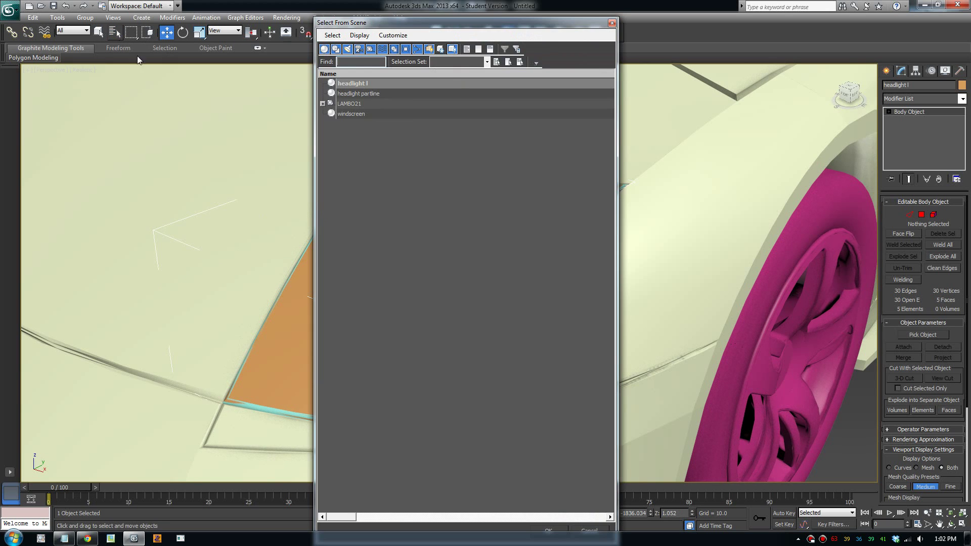
{"action": "double_click", "coordinate": [378, 95]}
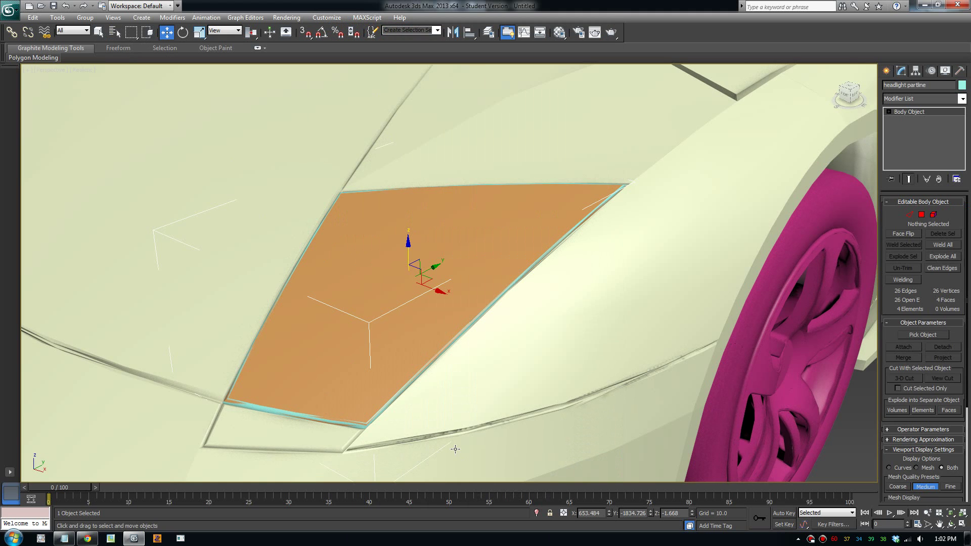
{"action": "key", "text": "ctrl+d"}
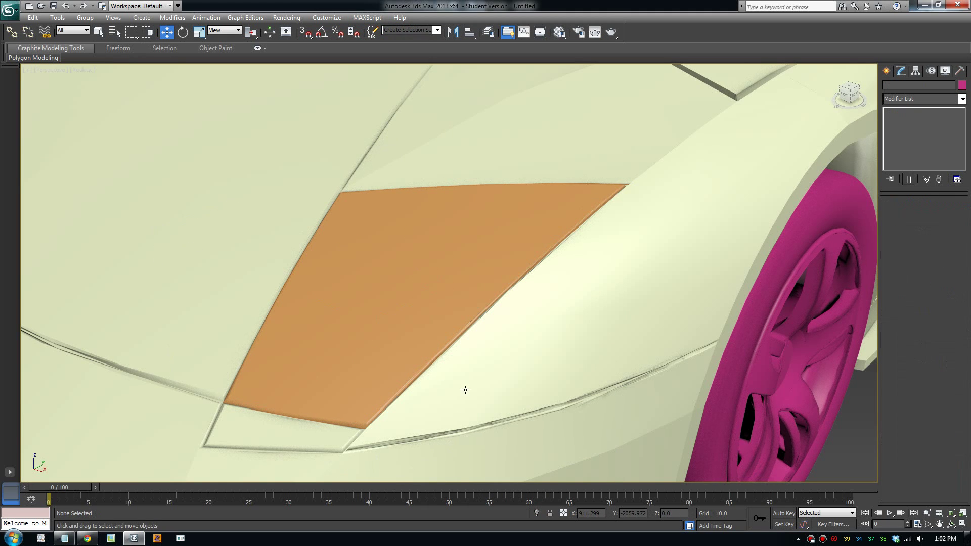
- Select the car shell at the second headlight, on the opposite side of the hood
{"action": "left_click", "coordinate": [446, 280]}
{"action": "scroll", "coordinate": [435, 283], "scroll_direction": "down", "scroll_amount": 4}
{"action": "scroll", "coordinate": [386, 309], "scroll_direction": "down", "scroll_amount": 2}
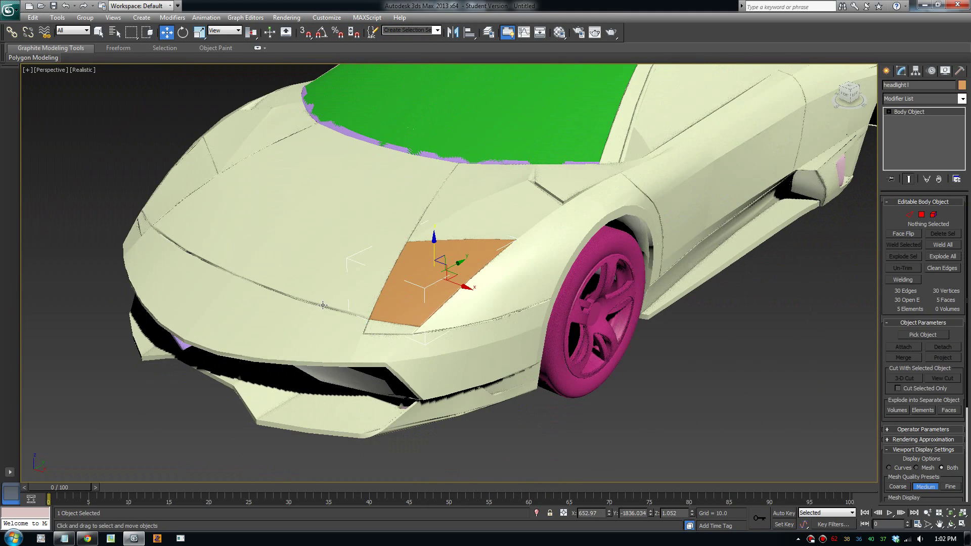
{"action": "middle_click_drag", "start_coordinate": [322, 305], "coordinate": [390, 306], "text": "alt"}
{"action": "middle_click_drag", "start_coordinate": [296, 317], "coordinate": [499, 306]}
{"action": "mouse_move", "coordinate": [451, 326]}
{"action": "middle_mouse_down", "text": "alt"}
{"action": "mouse_move", "coordinate": [423, 308]}
{"action": "mouse_move", "coordinate": [475, 316]}
{"action": "mouse_move", "coordinate": [468, 328]}
{"action": "middle_mouse_up", "text": "alt"}
{"action": "scroll", "coordinate": [420, 374], "scroll_direction": "down", "scroll_amount": 3}
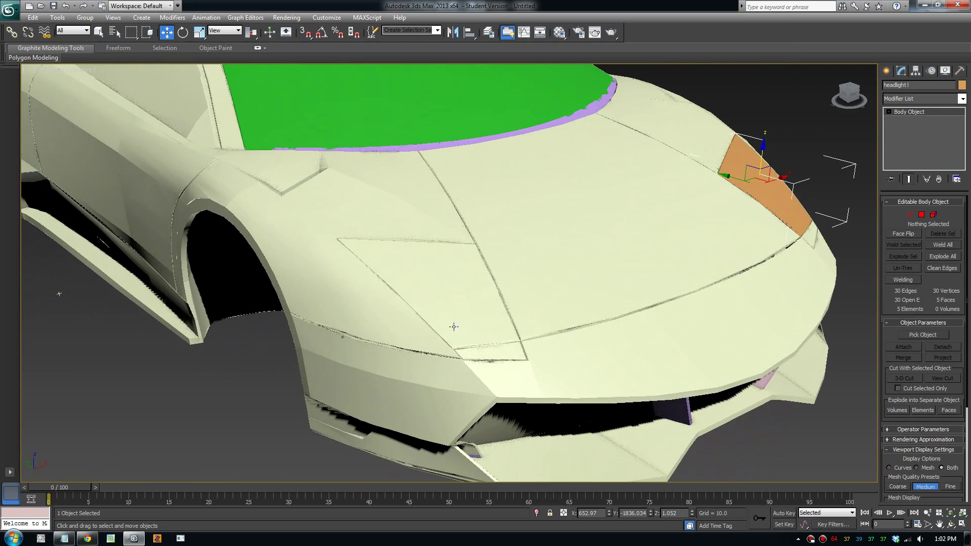
{"action": "scroll", "coordinate": [451, 329], "scroll_direction": "up", "scroll_amount": 4}
{"action": "left_click", "coordinate": [454, 312]}
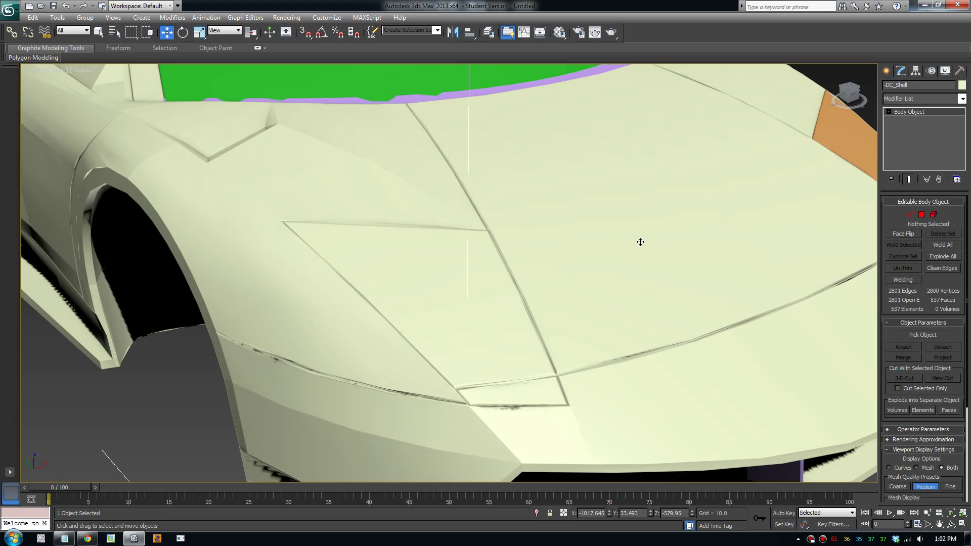
- Detach the large face of the second headlight from the car shell as a separate object
{"action": "scroll", "coordinate": [349, 256], "scroll_direction": "down", "scroll_amount": 10}
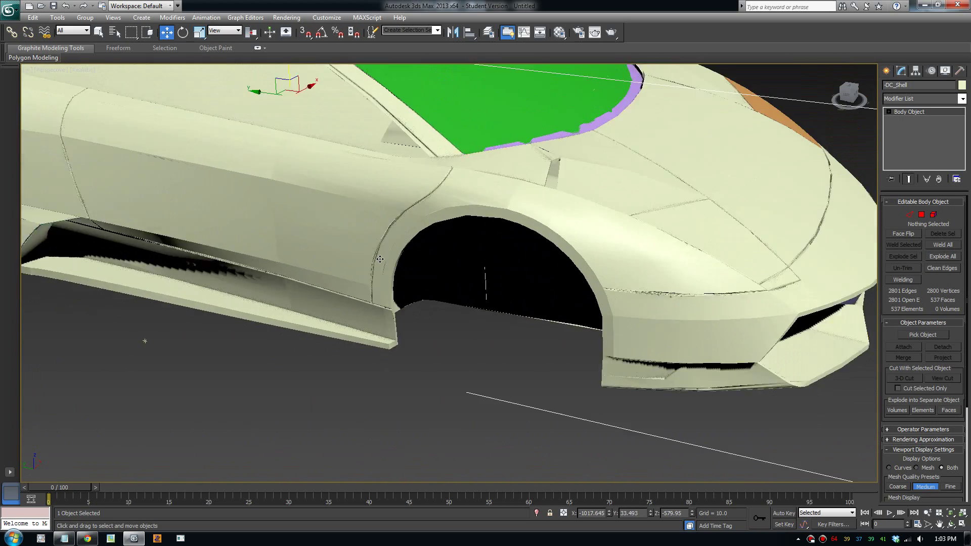
{"action": "middle_click_drag", "start_coordinate": [263, 243], "coordinate": [408, 345], "text": "alt"}
{"action": "scroll", "coordinate": [464, 337], "scroll_direction": "up", "scroll_amount": 2}
{"action": "scroll", "coordinate": [431, 358], "scroll_direction": "up", "scroll_amount": 6}
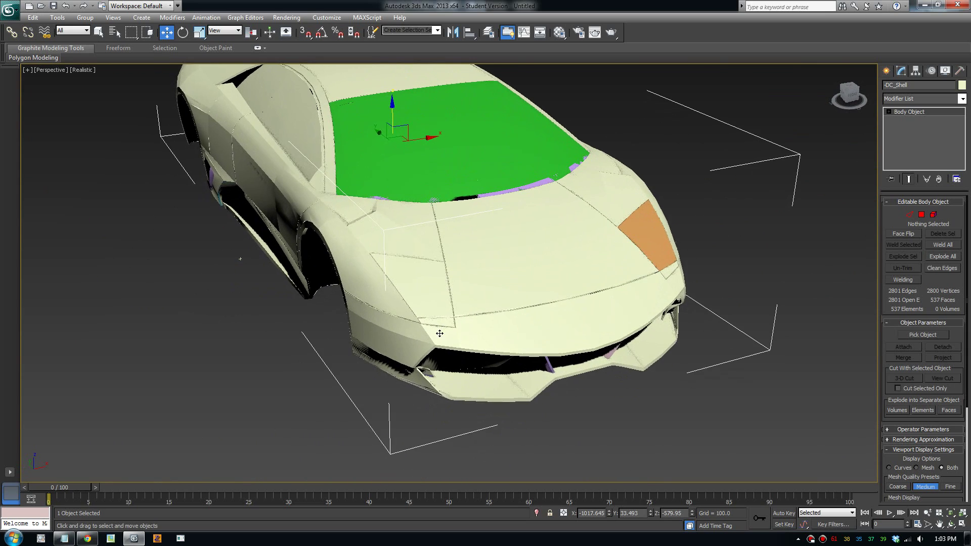
{"action": "scroll", "coordinate": [455, 318], "scroll_direction": "up", "scroll_amount": 5}
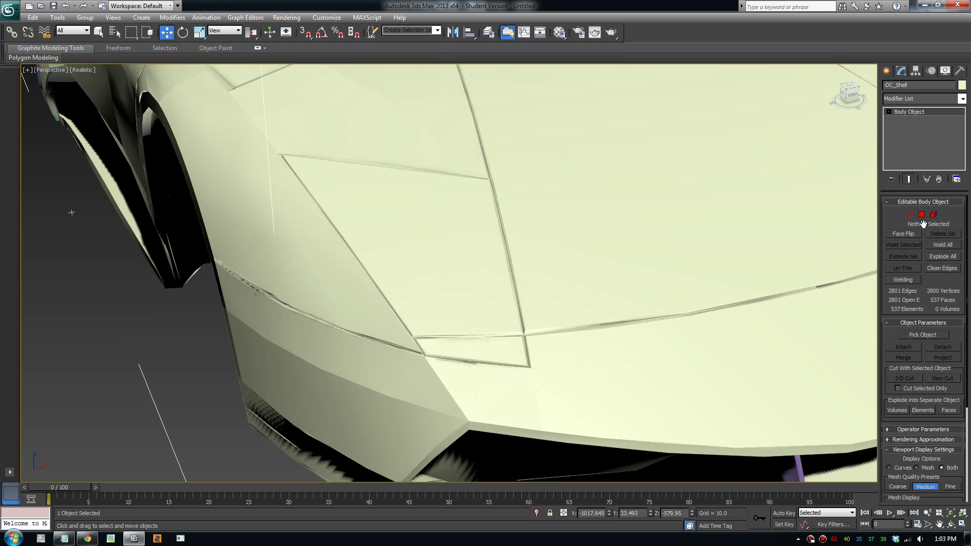
{"action": "left_click", "coordinate": [921, 214]}
{"action": "left_click", "coordinate": [429, 281]}
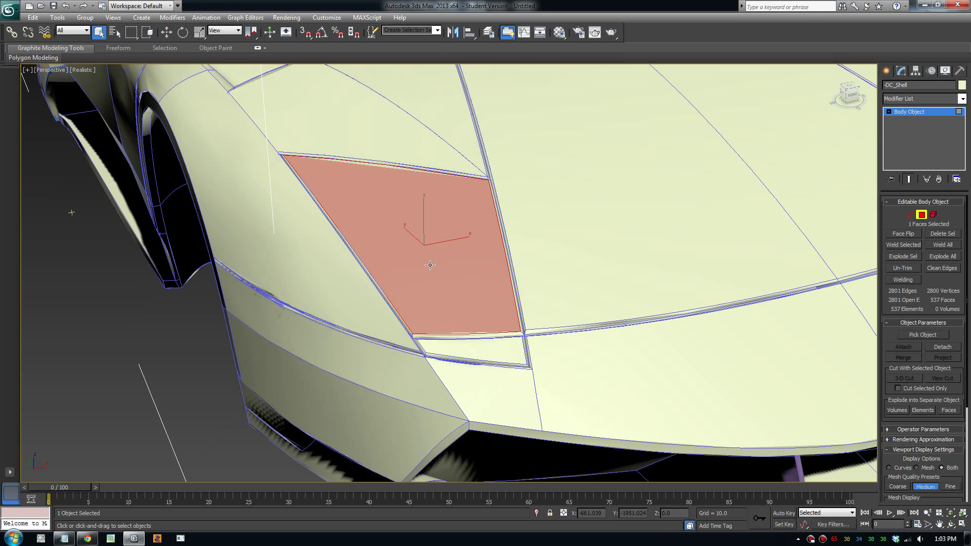
{"action": "left_click", "coordinate": [942, 348]}
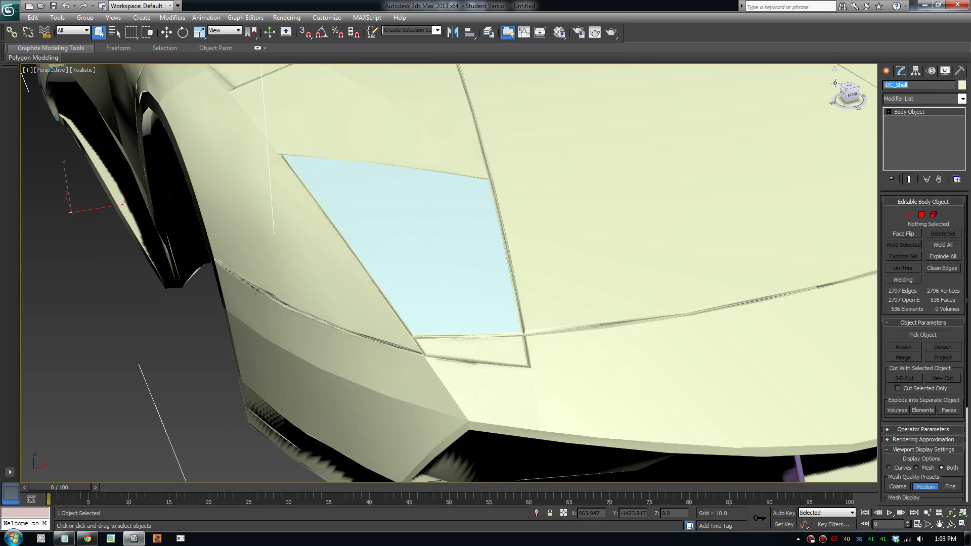
- Rename the newly detached headlight face as headlight
{"action": "left_click", "coordinate": [430, 259]}
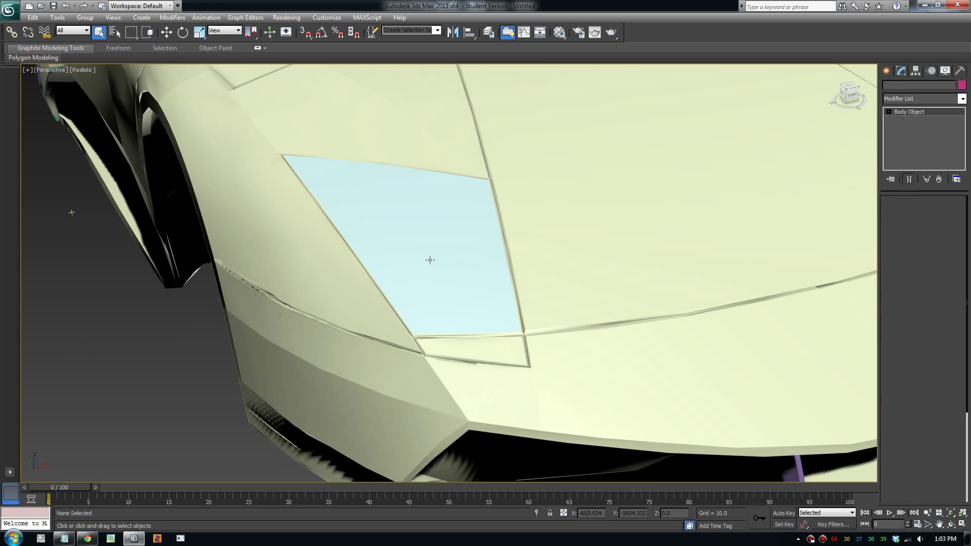
{"action": "left_click_drag", "start_coordinate": [941, 84], "coordinate": [882, 84]}
{"action": "type", "text": "headlight"}
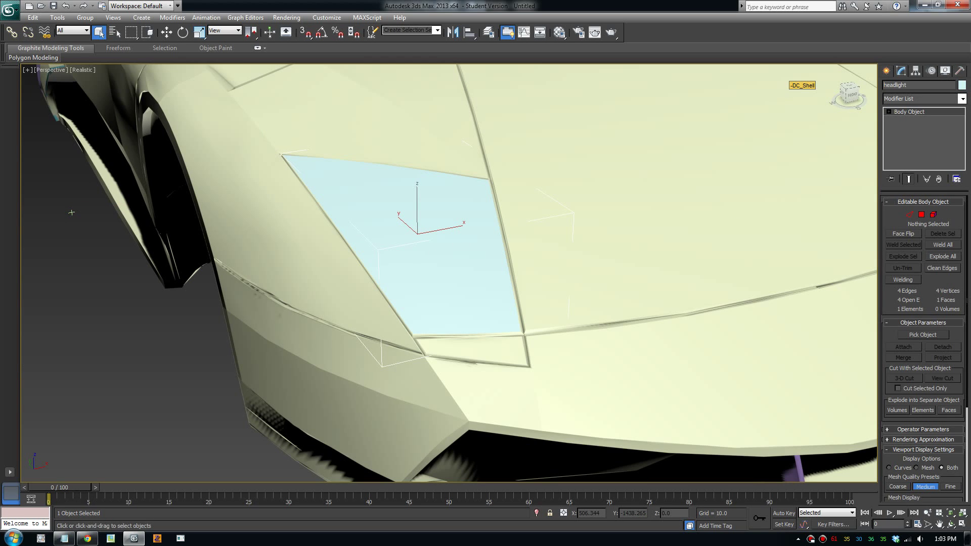
- Select the car shell again and open it for face-level editing
{"action": "left_click", "coordinate": [361, 333]}
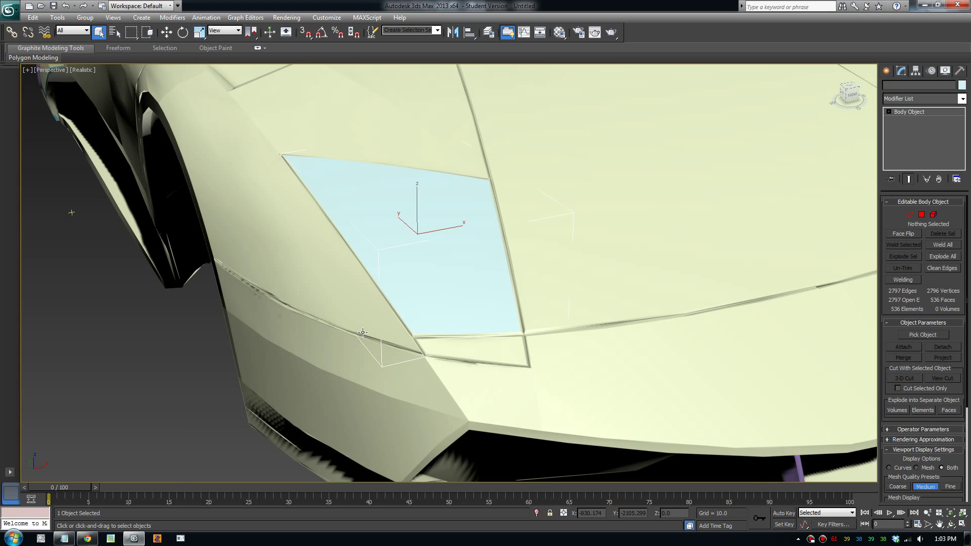
{"action": "left_click", "coordinate": [921, 214]}
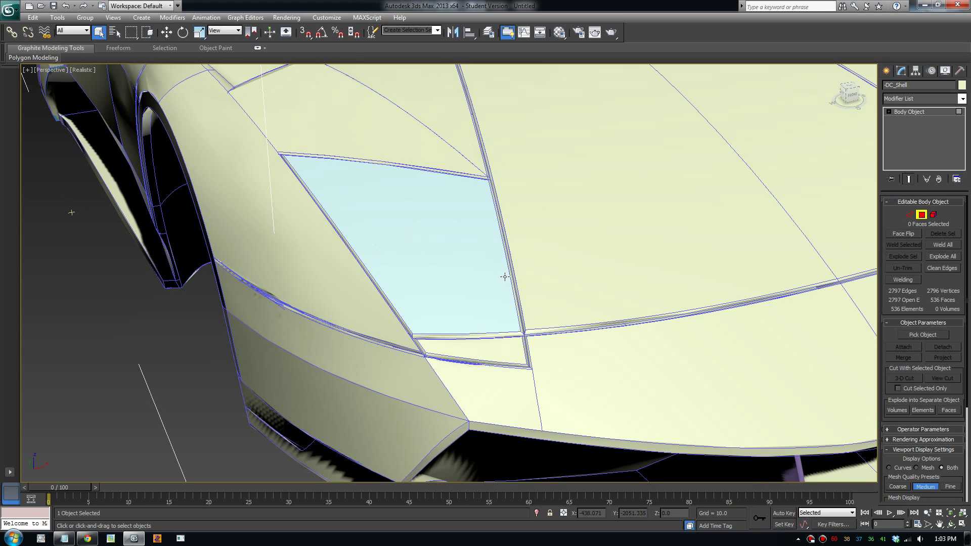
{"action": "left_click", "coordinate": [405, 323]}
{"action": "scroll", "coordinate": [408, 332], "scroll_direction": "up", "scroll_amount": 3}
{"action": "scroll", "coordinate": [408, 332], "scroll_direction": "down", "scroll_amount": 3}
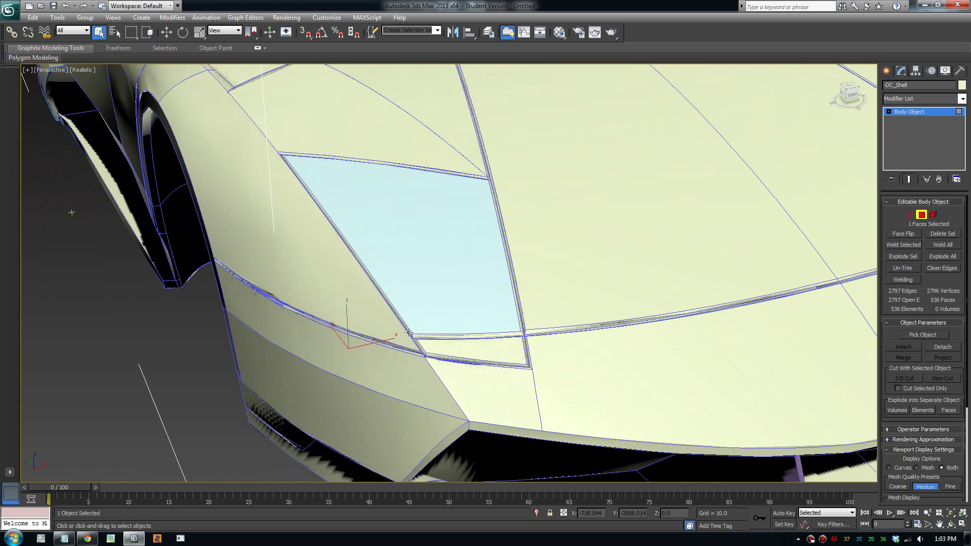
{"action": "left_click", "coordinate": [471, 337]}
{"action": "scroll", "coordinate": [471, 336], "scroll_direction": "up", "scroll_amount": 3}
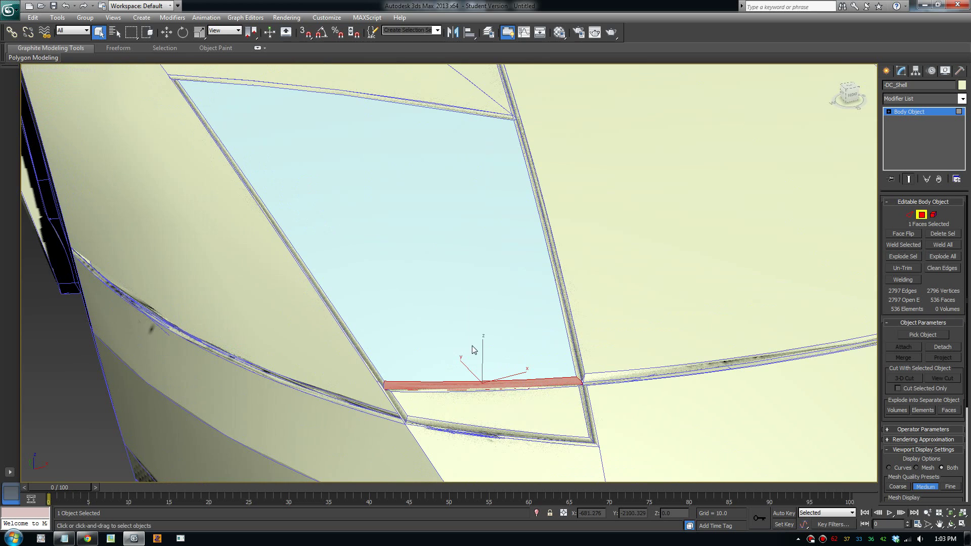
{"action": "left_click", "coordinate": [379, 374], "text": "ctrl"}
{"action": "left_click", "coordinate": [378, 376], "text": "ctrl"}
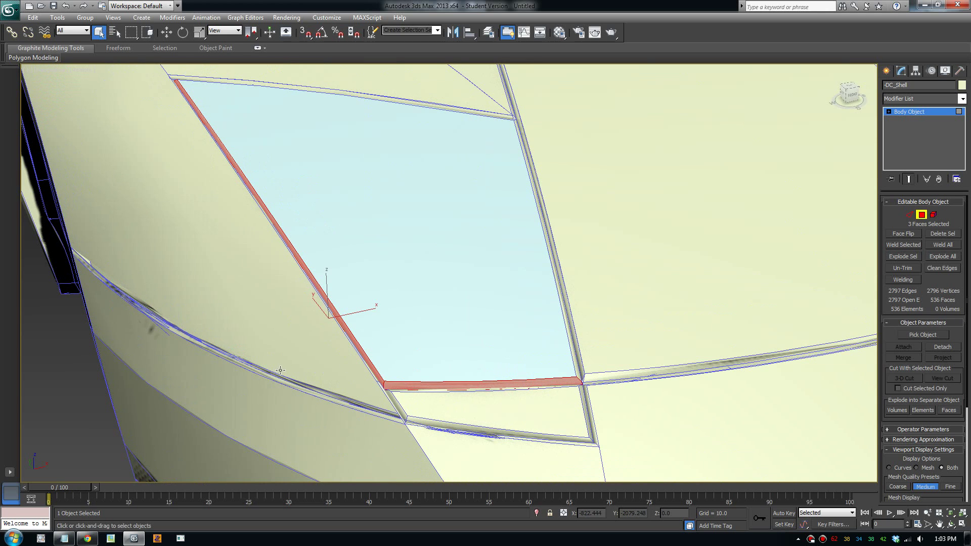
{"action": "left_click", "coordinate": [84, 374]}
{"action": "scroll", "coordinate": [333, 347], "scroll_direction": "down", "scroll_amount": 4}
- Detach the four thin border faces surrounding the second headlight from the car shell as a separate object
{"action": "scroll", "coordinate": [418, 331], "scroll_direction": "up", "scroll_amount": 4}
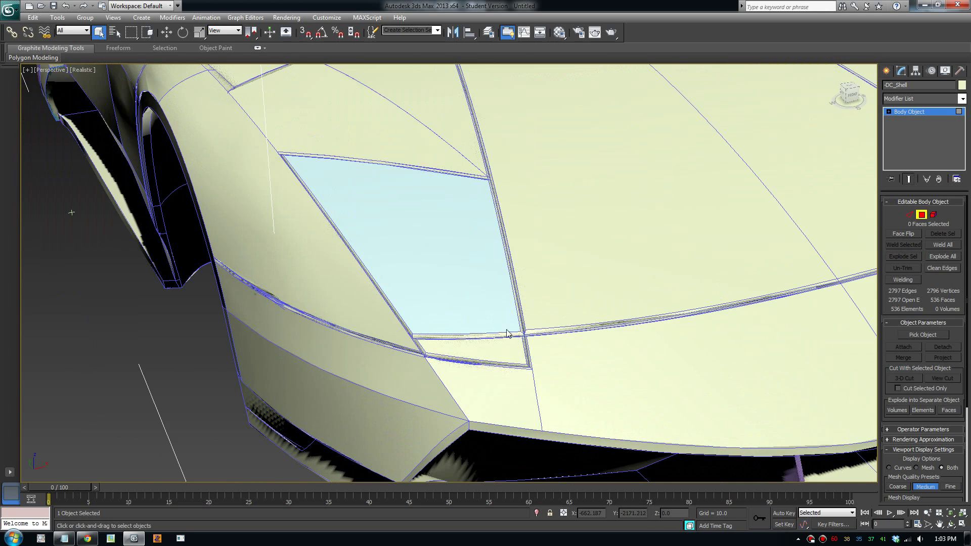
{"action": "left_click", "coordinate": [566, 376]}
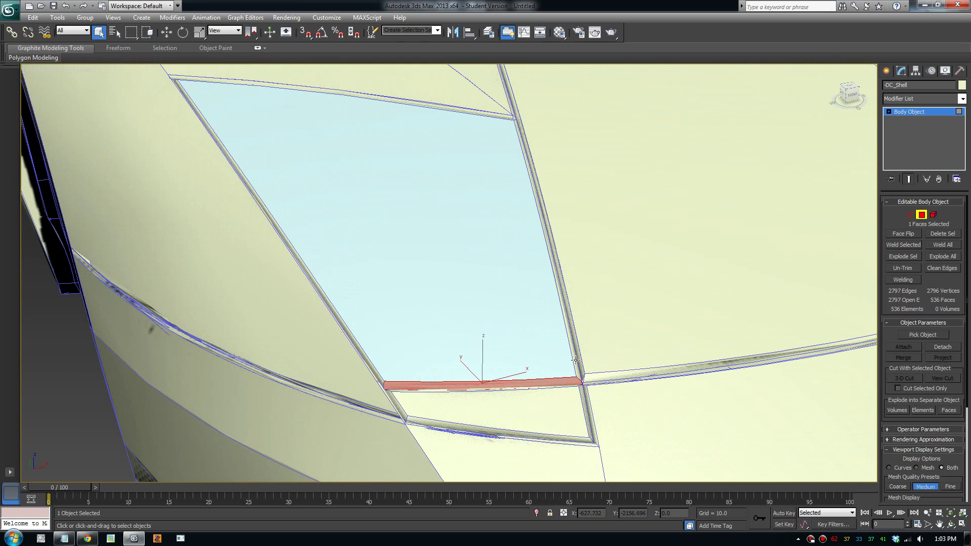
{"action": "left_click", "coordinate": [575, 360], "text": "ctrl"}
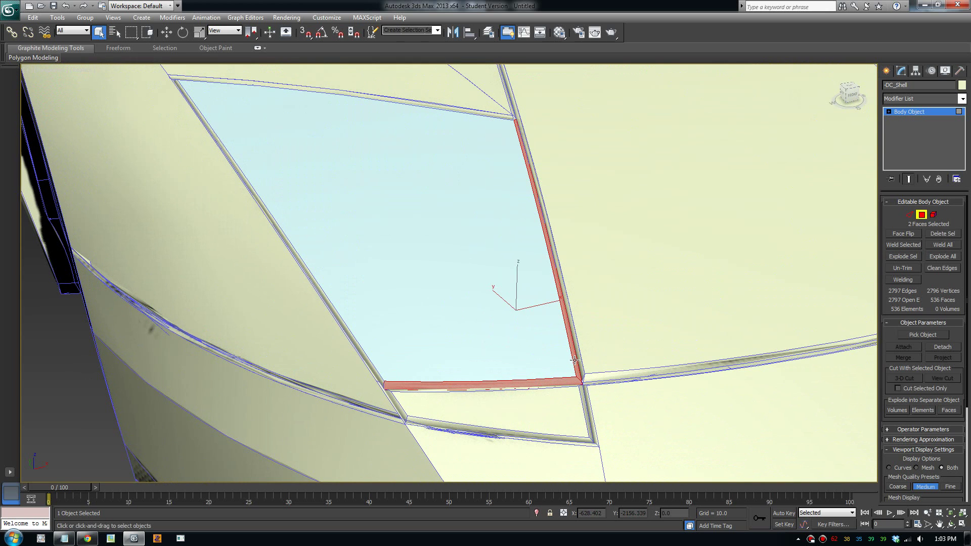
{"action": "left_click", "coordinate": [370, 363], "text": "ctrl"}
{"action": "middle_click_drag", "start_coordinate": [361, 199], "coordinate": [413, 258], "text": "alt"}
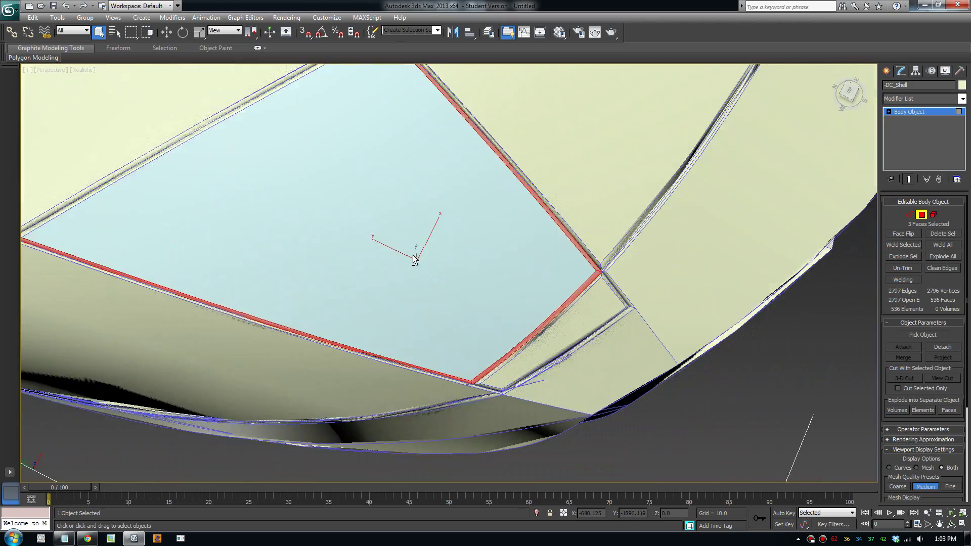
{"action": "middle_click_drag", "start_coordinate": [260, 200], "coordinate": [552, 305]}
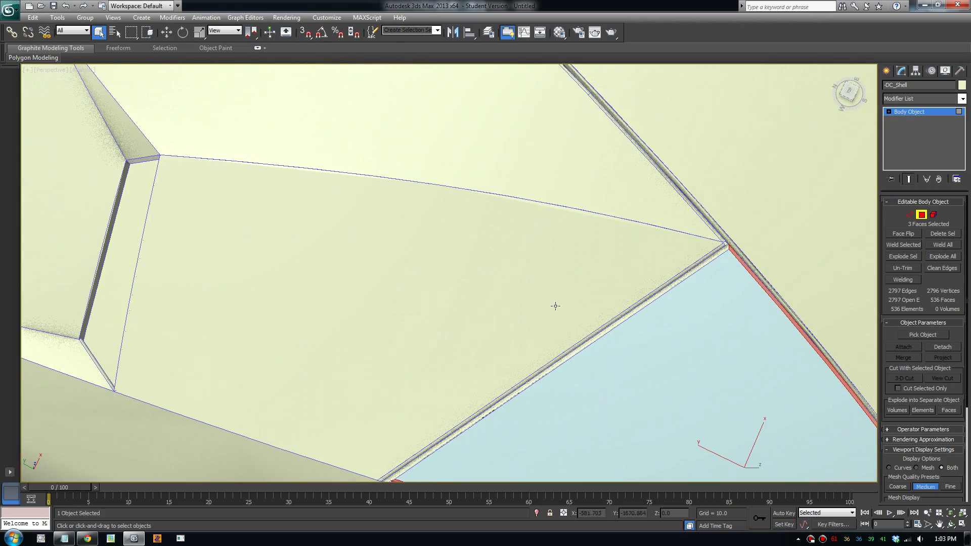
{"action": "left_click", "coordinate": [567, 358], "text": "ctrl"}
{"action": "scroll", "coordinate": [568, 363], "scroll_direction": "down", "scroll_amount": 4}
{"action": "mouse_move", "coordinate": [572, 368]}
{"action": "middle_mouse_down", "text": "alt"}
{"action": "mouse_move", "coordinate": [577, 329]}
{"action": "mouse_move", "coordinate": [564, 354]}
{"action": "middle_mouse_up", "text": "alt"}
{"action": "scroll", "coordinate": [573, 334], "scroll_direction": "up", "scroll_amount": 5}
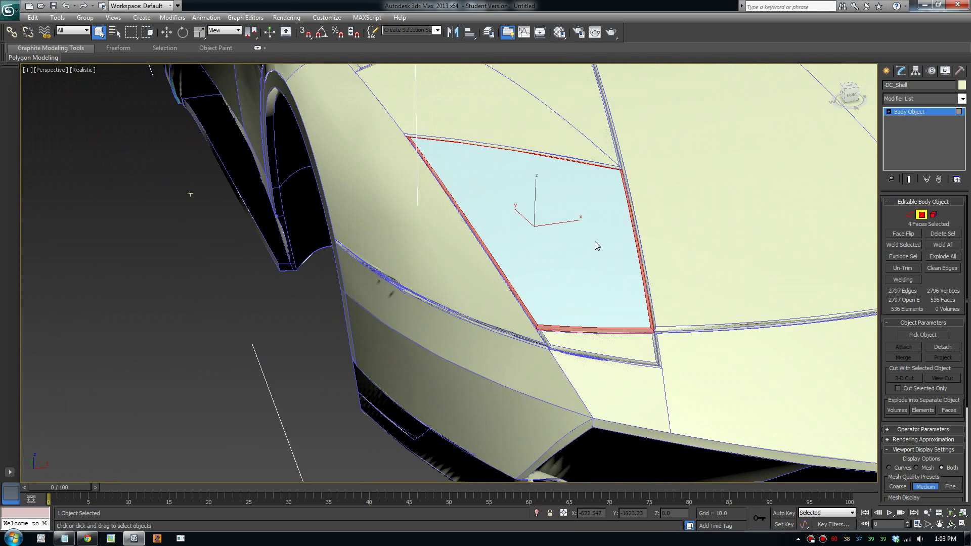
{"action": "middle_click_drag", "start_coordinate": [595, 241], "coordinate": [536, 270]}
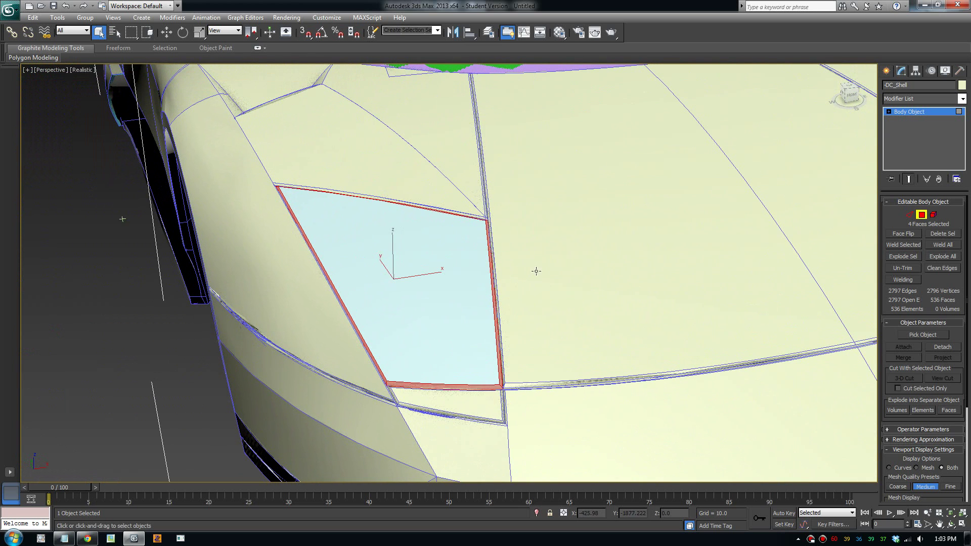
{"action": "left_click", "coordinate": [942, 349]}
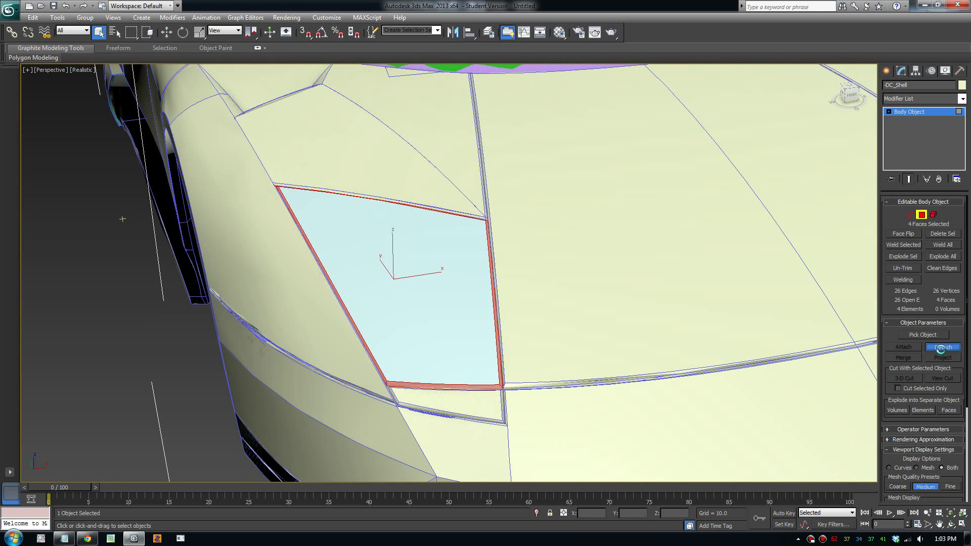
{"action": "left_click", "coordinate": [56, 342]}
- Rename the detached border strip as headlight partline 22
{"action": "left_click", "coordinate": [362, 307]}
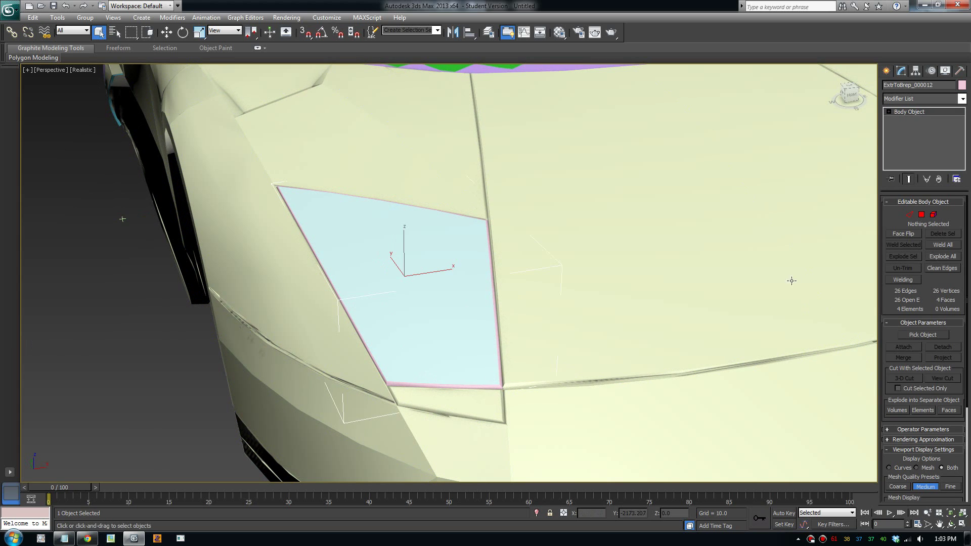
{"action": "left_click_drag", "start_coordinate": [939, 86], "coordinate": [754, 78]}
{"action": "type", "text": "headlight"}
- Convert the headlight face and its border strip together to Editable Mesh
{"action": "left_click", "coordinate": [387, 250]}
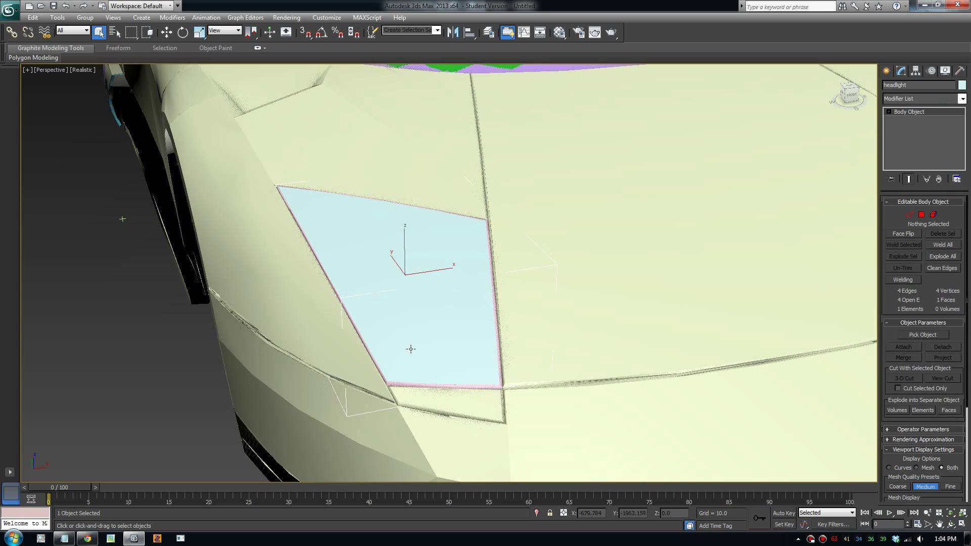
{"action": "left_click", "coordinate": [411, 384], "text": "ctrl"}
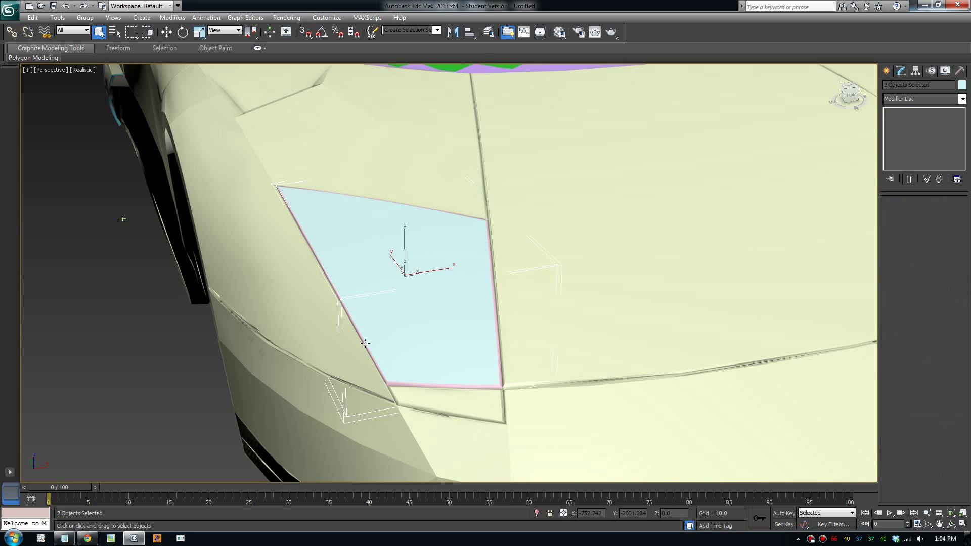
{"action": "right_click", "coordinate": [404, 301]}
{"action": "mouse_move", "coordinate": [462, 387]}
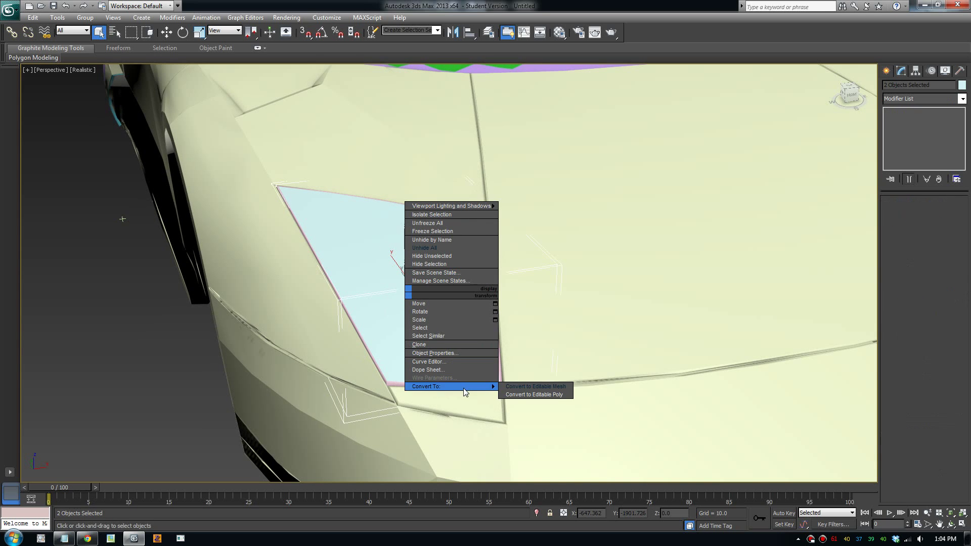
{"action": "left_click", "coordinate": [526, 386]}
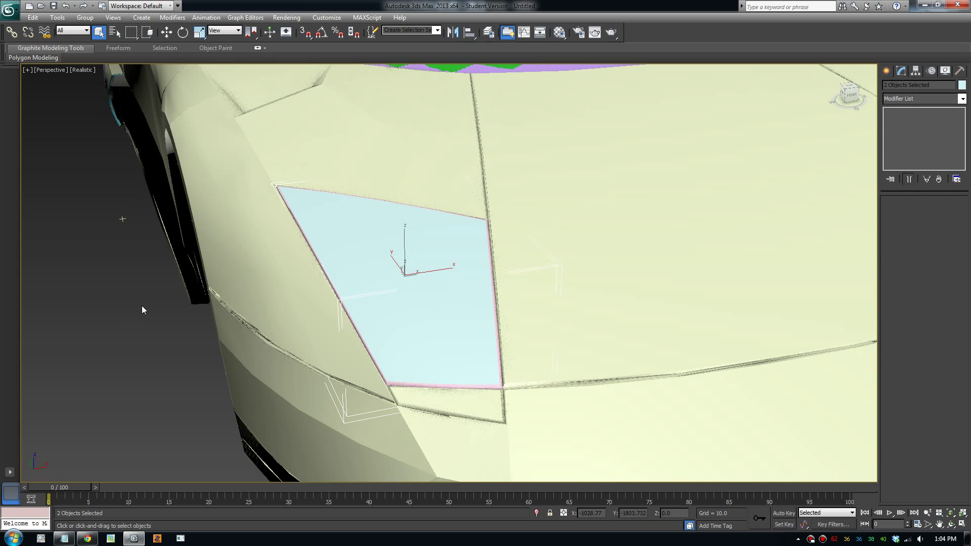
- Examine the triangulation of the headlight mesh by picking individual polygons across its surface
{"action": "left_click", "coordinate": [405, 288]}
{"action": "left_click", "coordinate": [934, 216]}
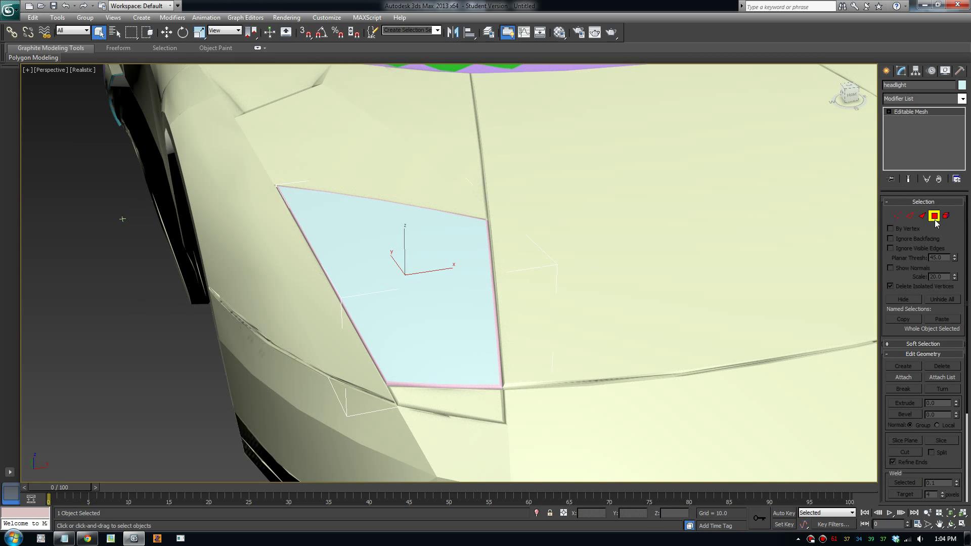
{"action": "left_click", "coordinate": [436, 262]}
{"action": "left_click", "coordinate": [393, 273]}
{"action": "left_click", "coordinate": [349, 226]}
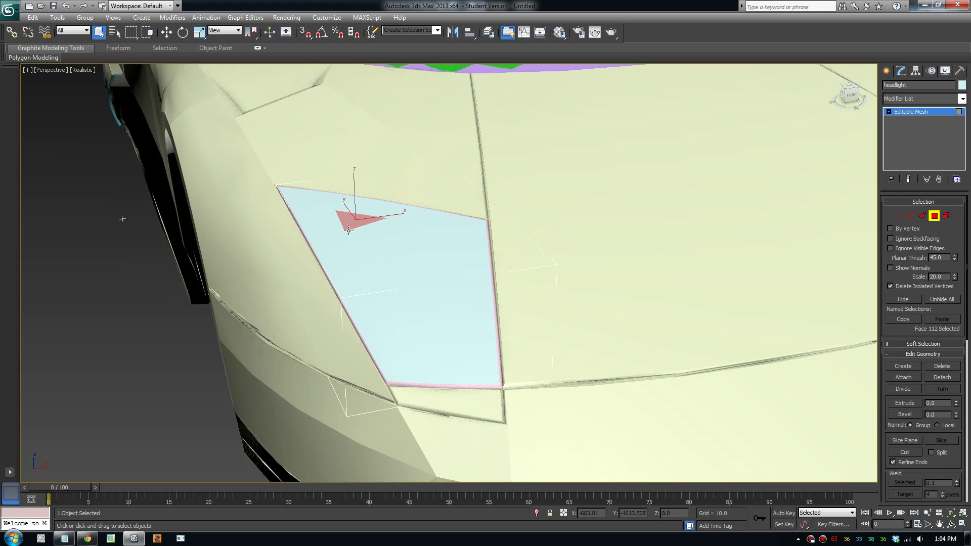
{"action": "left_click", "coordinate": [357, 265]}
{"action": "left_click", "coordinate": [322, 223]}
{"action": "left_click", "coordinate": [359, 260]}
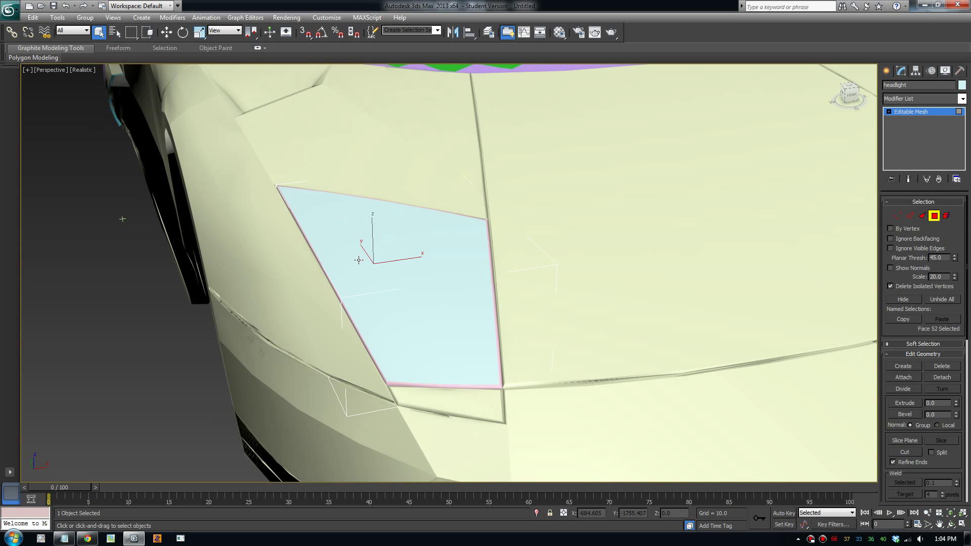
{"action": "left_click", "coordinate": [458, 244]}
{"action": "left_click", "coordinate": [455, 325]}
{"action": "left_click", "coordinate": [468, 362]}
{"action": "left_click", "coordinate": [396, 266]}
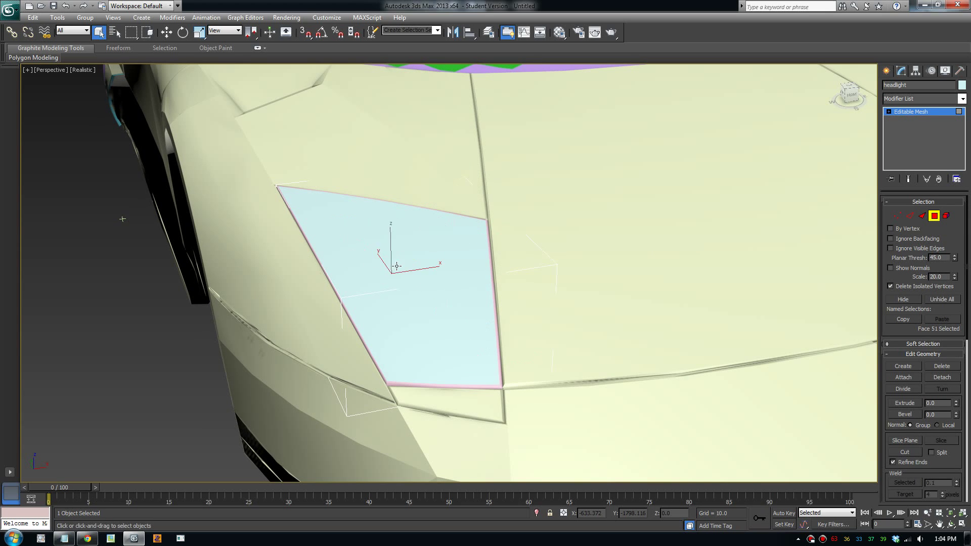
{"action": "left_click", "coordinate": [331, 241]}
{"action": "left_click", "coordinate": [384, 284]}
{"action": "left_click", "coordinate": [457, 248]}
{"action": "left_click", "coordinate": [356, 266]}
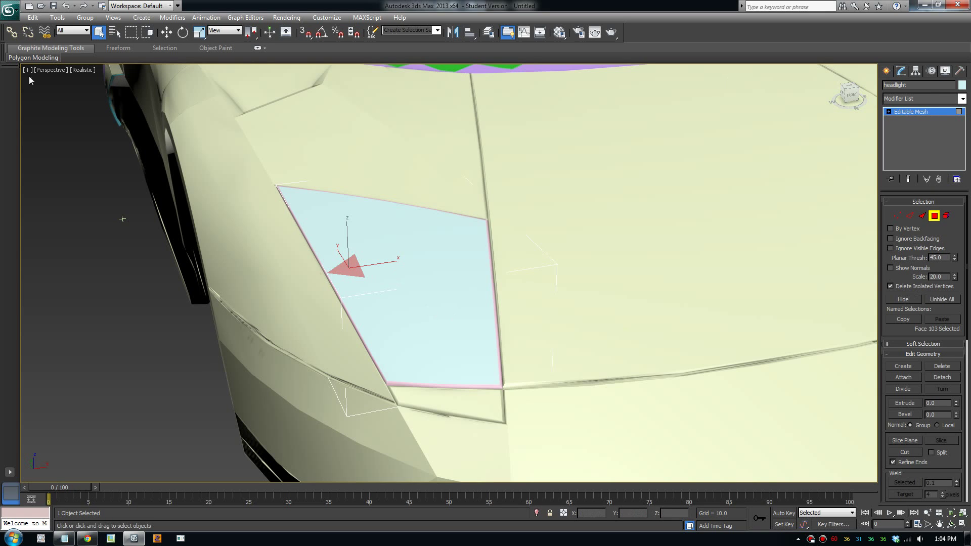
- Select the headlight and headlight partline 22 by name and convert both to Editable Poly
{"action": "left_click", "coordinate": [116, 32]}
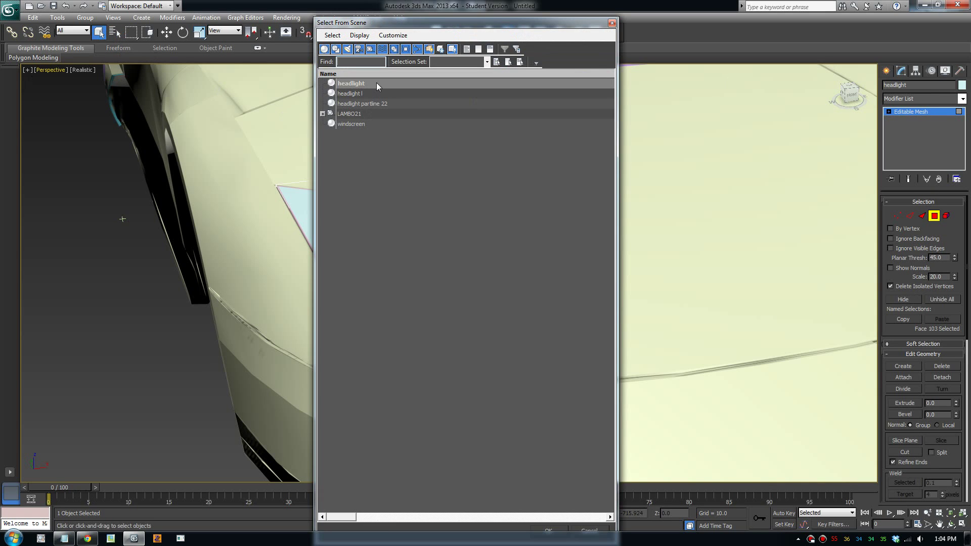
{"action": "left_click", "coordinate": [385, 105]}
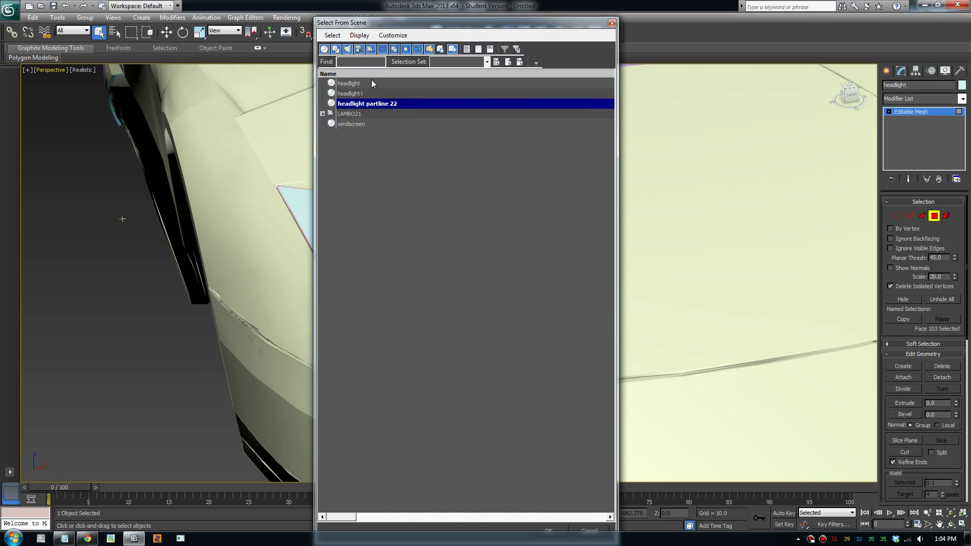
{"action": "left_click", "coordinate": [372, 84], "text": "ctrl"}
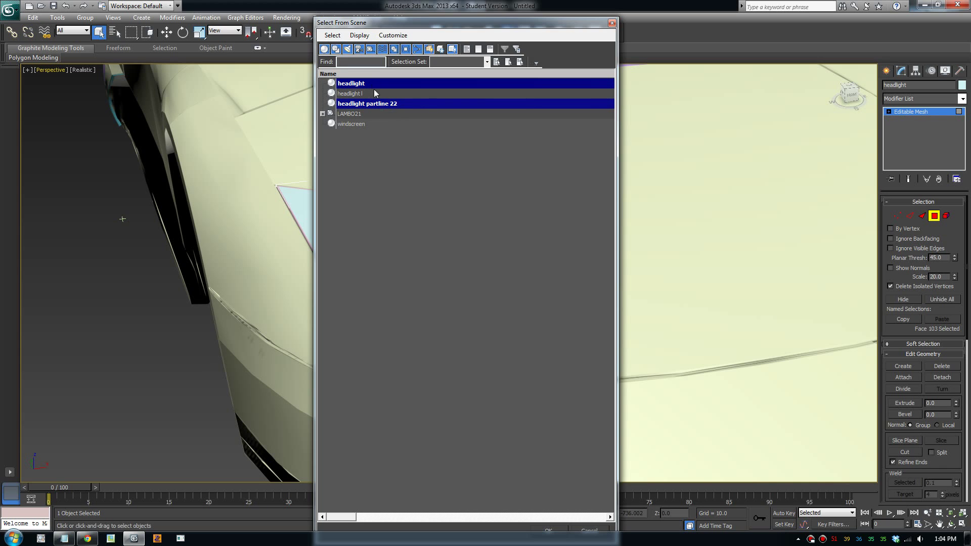
{"action": "left_click", "coordinate": [549, 530]}
{"action": "right_click", "coordinate": [434, 326]}
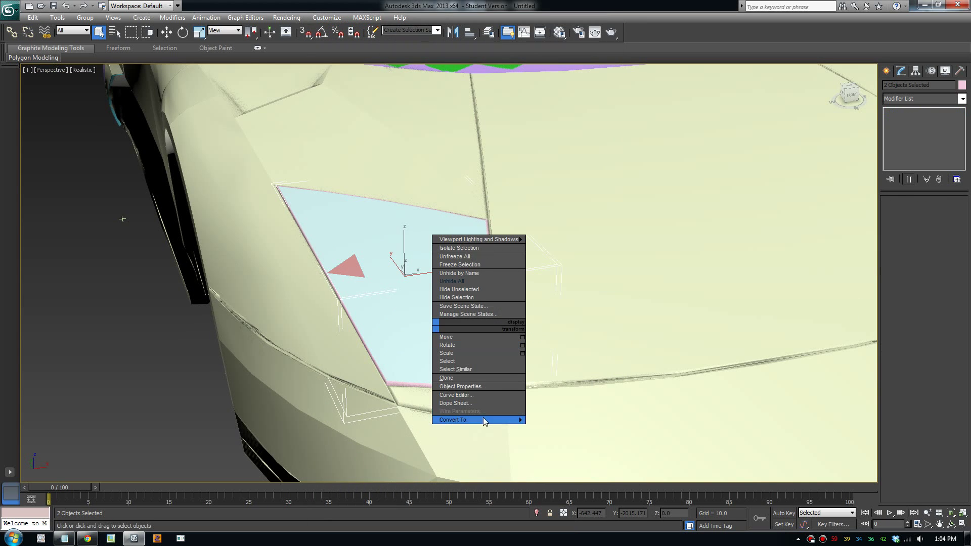
{"action": "mouse_move", "coordinate": [486, 420]}
{"action": "left_click", "coordinate": [576, 428]}
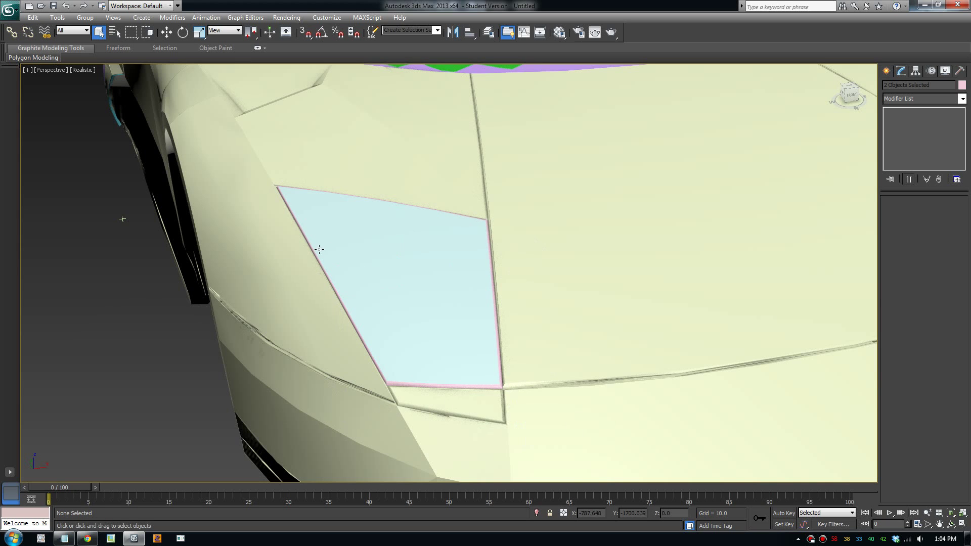
{"action": "scroll", "coordinate": [932, 216], "scroll_direction": "up", "scroll_amount": 1}
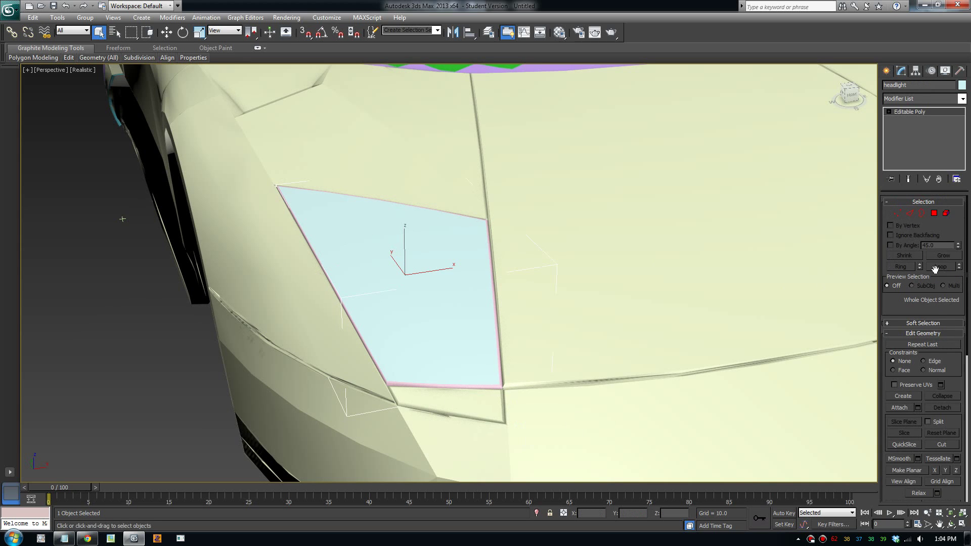
- Select the headlight's surface polygons together using selection by angle with a 45.0 threshold
{"action": "left_click", "coordinate": [934, 212]}
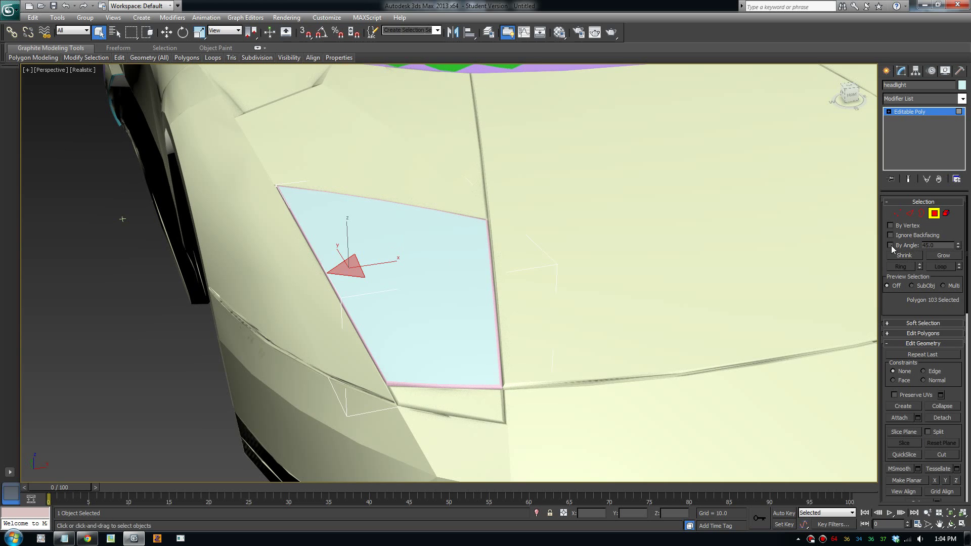
{"action": "left_click", "coordinate": [890, 245]}
{"action": "left_click", "coordinate": [416, 256]}
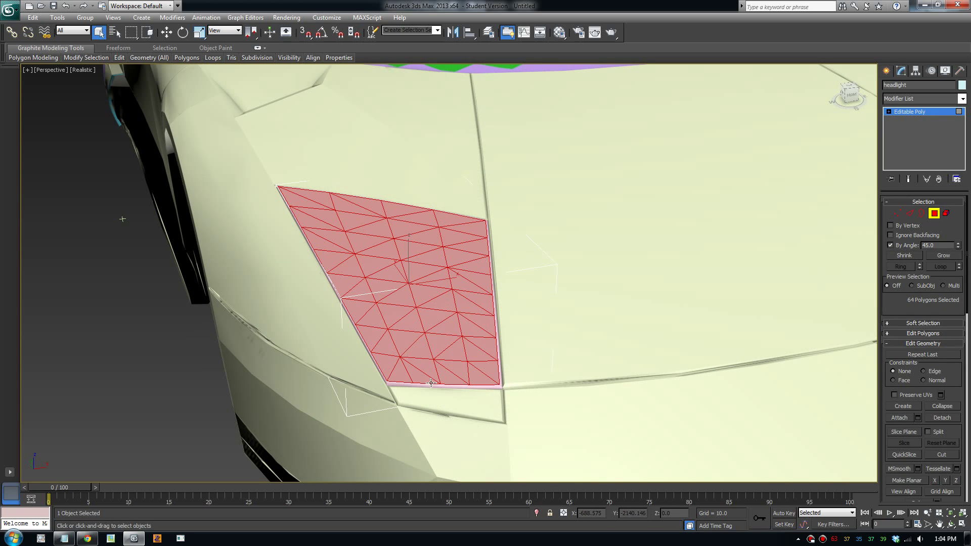
{"action": "scroll", "coordinate": [430, 384], "scroll_direction": "up", "scroll_amount": 1}
{"action": "scroll", "coordinate": [430, 385], "scroll_direction": "down", "scroll_amount": 1}
{"action": "middle_click_drag", "start_coordinate": [430, 383], "coordinate": [416, 338]}
{"action": "scroll", "coordinate": [415, 333], "scroll_direction": "up", "scroll_amount": 1}
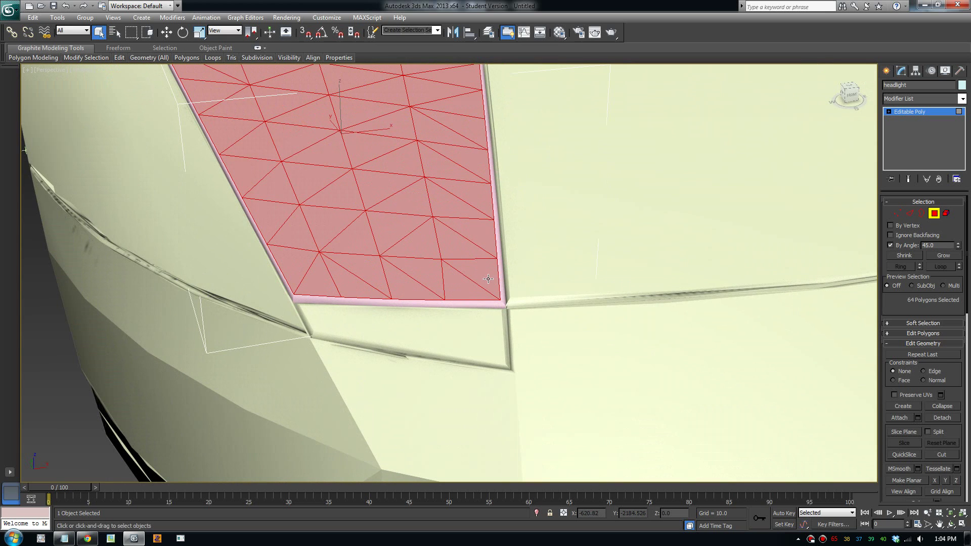
{"action": "scroll", "coordinate": [488, 279], "scroll_direction": "down", "scroll_amount": 5}
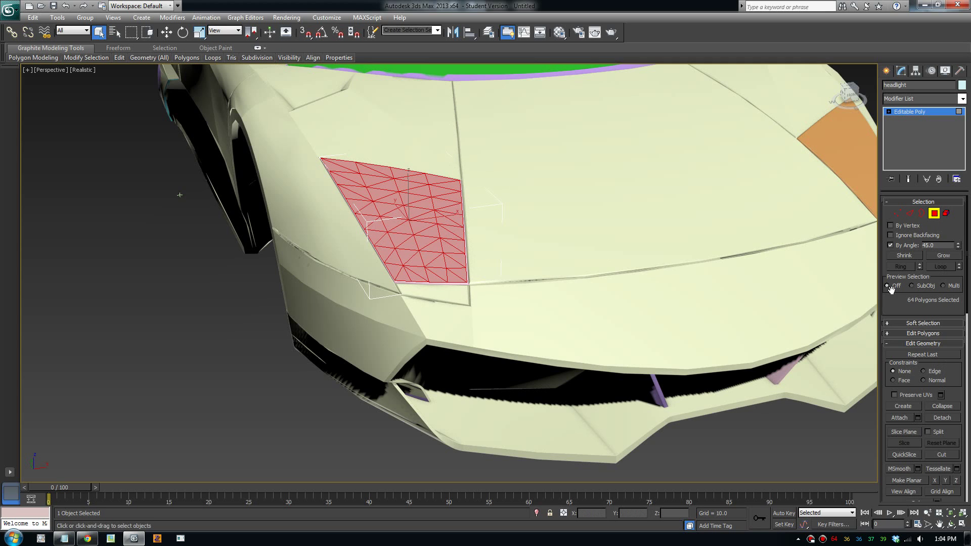
- Reselect the headlight's polygons and attach headlight partline 22 to the headlight object
{"action": "scroll", "coordinate": [897, 300], "scroll_direction": "down", "scroll_amount": 5}
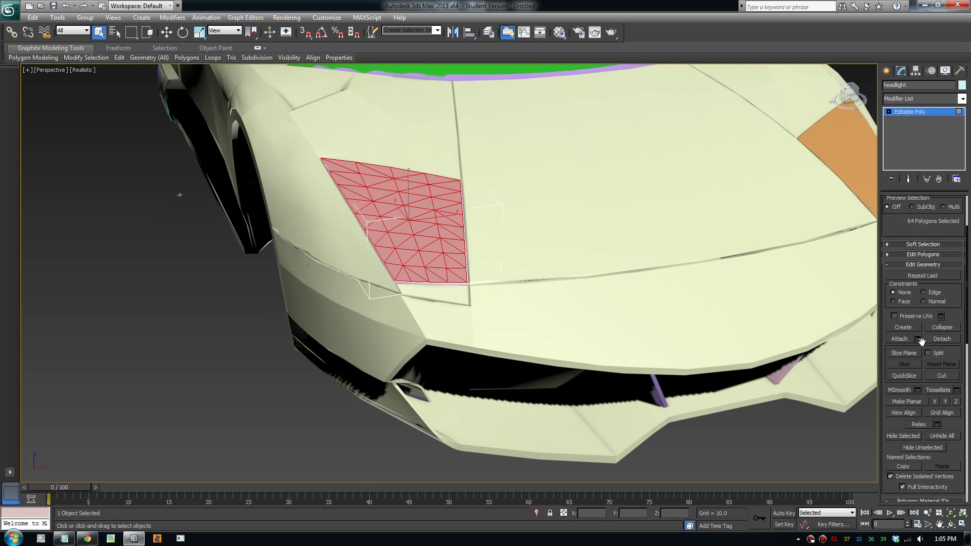
{"action": "left_click", "coordinate": [918, 338]}
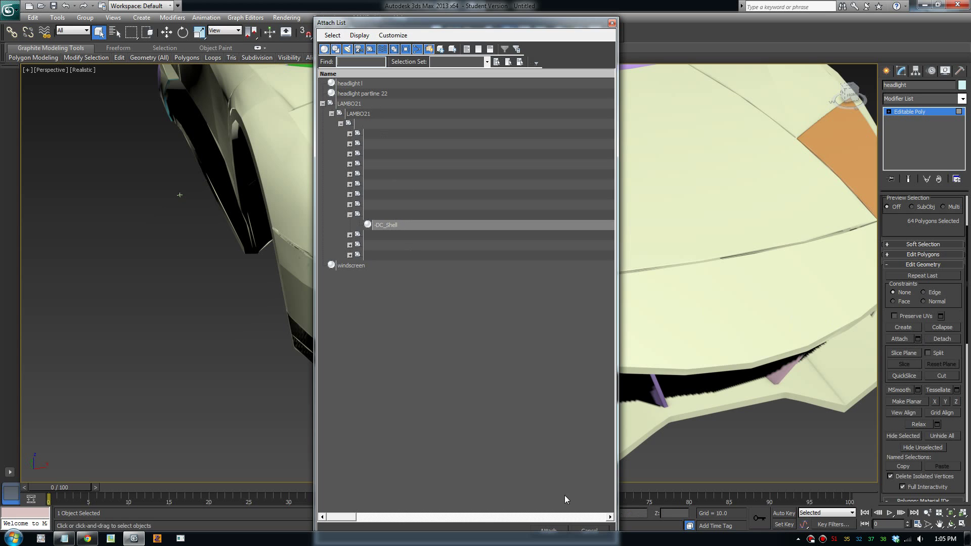
{"action": "left_click", "coordinate": [597, 530]}
{"action": "left_click", "coordinate": [154, 350]}
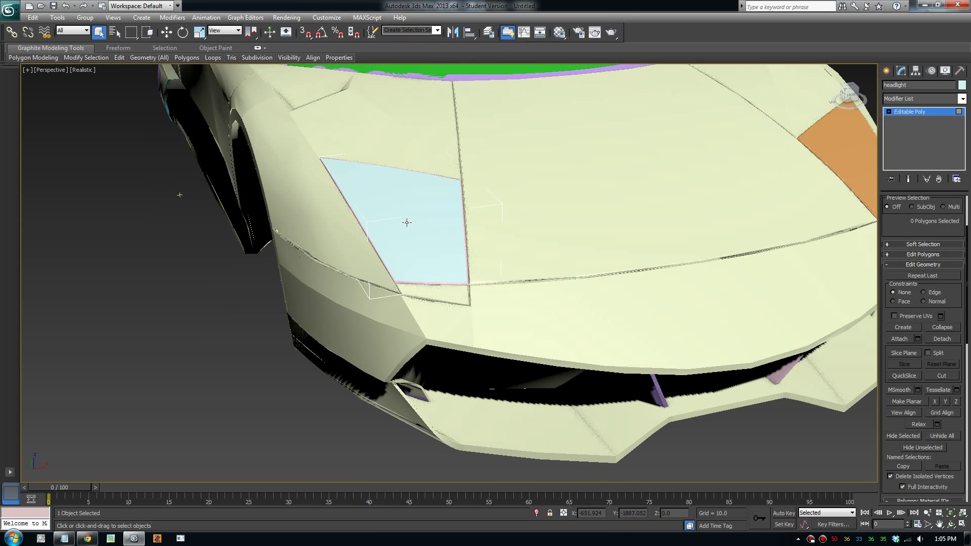
{"action": "left_click", "coordinate": [409, 220]}
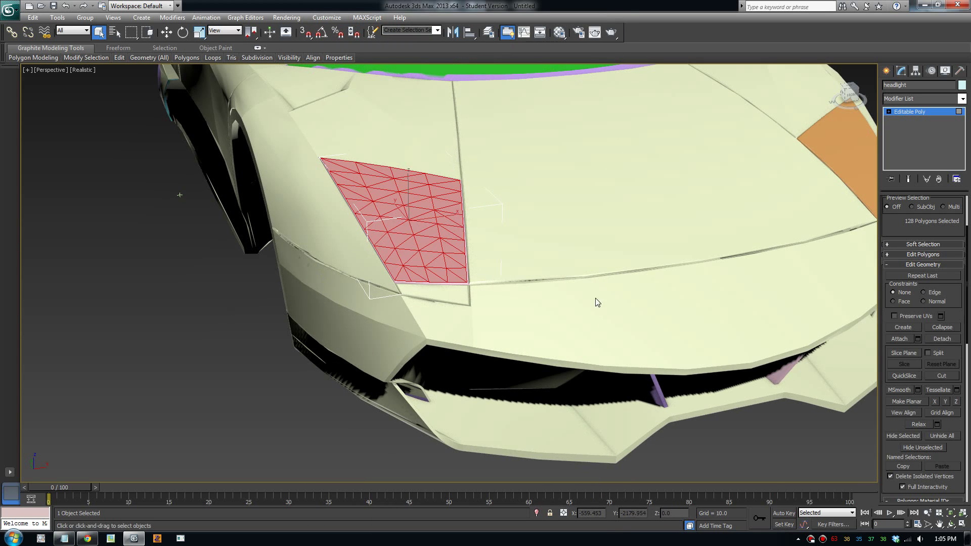
{"action": "left_click", "coordinate": [917, 338]}
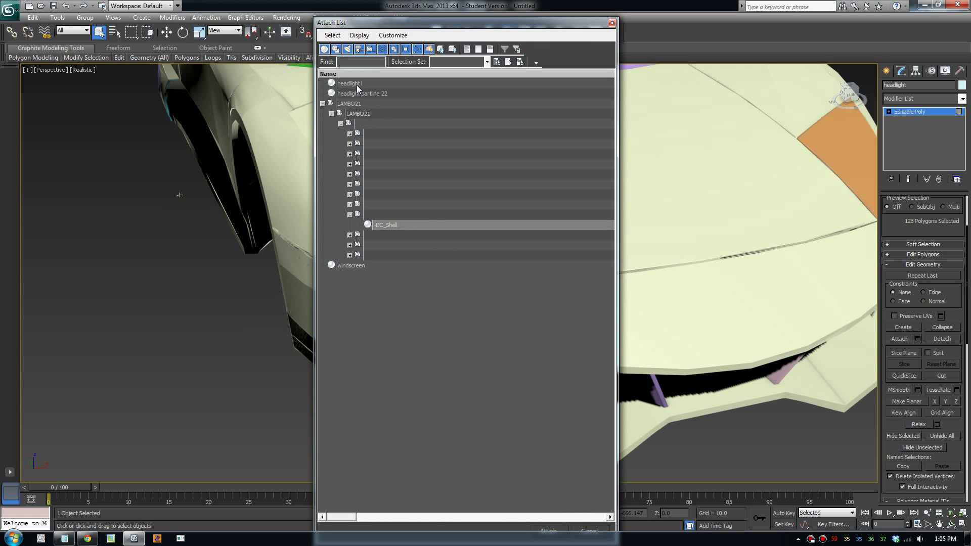
{"action": "left_click", "coordinate": [373, 95]}
{"action": "left_click", "coordinate": [550, 530]}
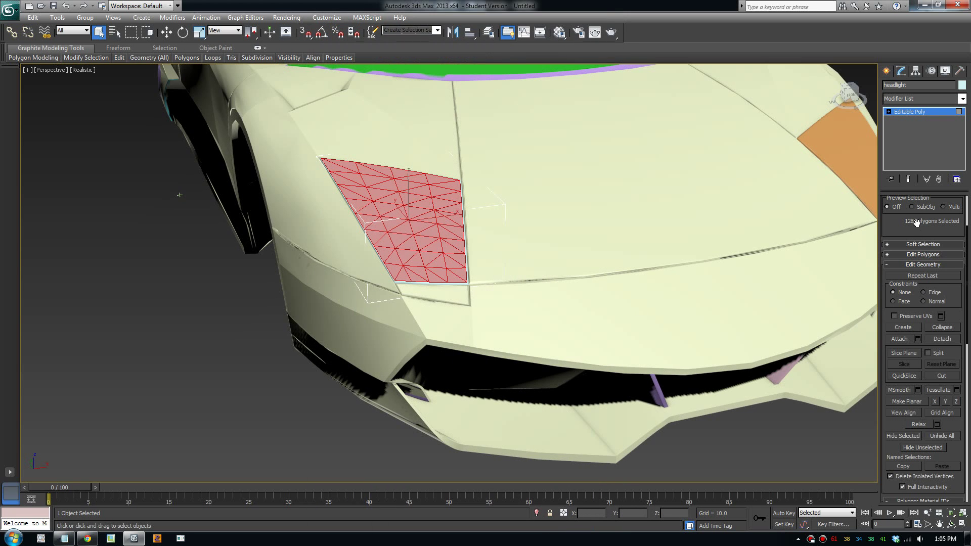
- Leave polygon editing on the headlight and check the list of objects still available to attach
{"action": "left_click_drag", "start_coordinate": [916, 223], "coordinate": [916, 350]}
{"action": "left_click", "coordinate": [934, 213]}
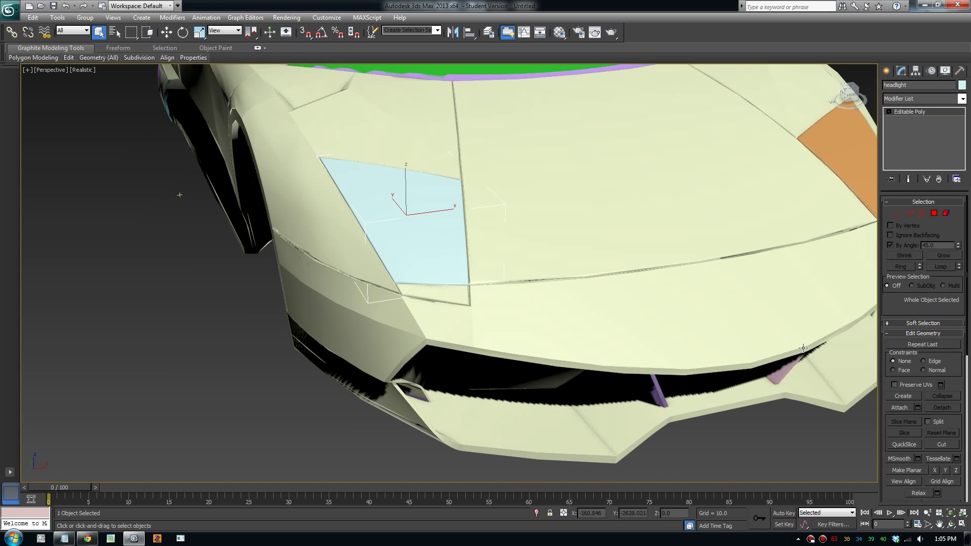
{"action": "left_click", "coordinate": [918, 408]}
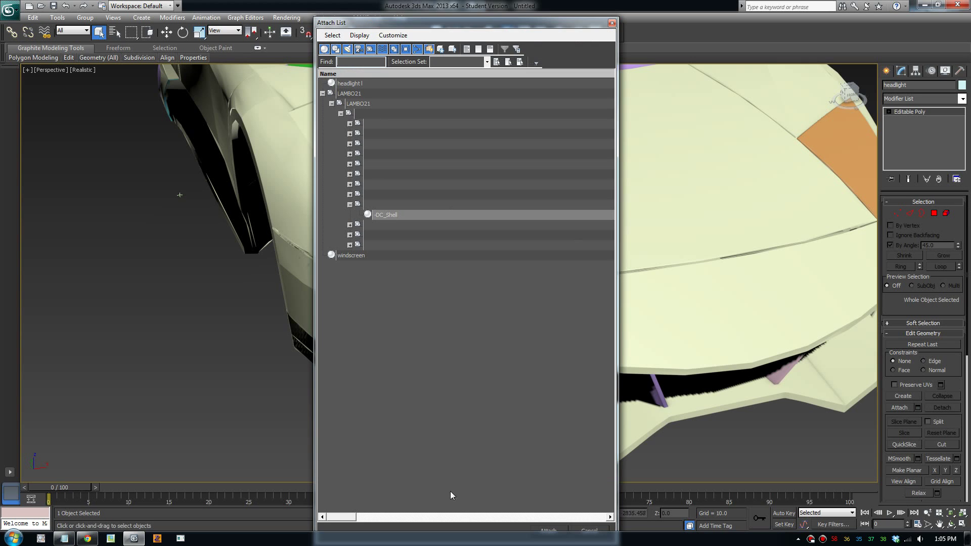
{"action": "left_click", "coordinate": [587, 530]}
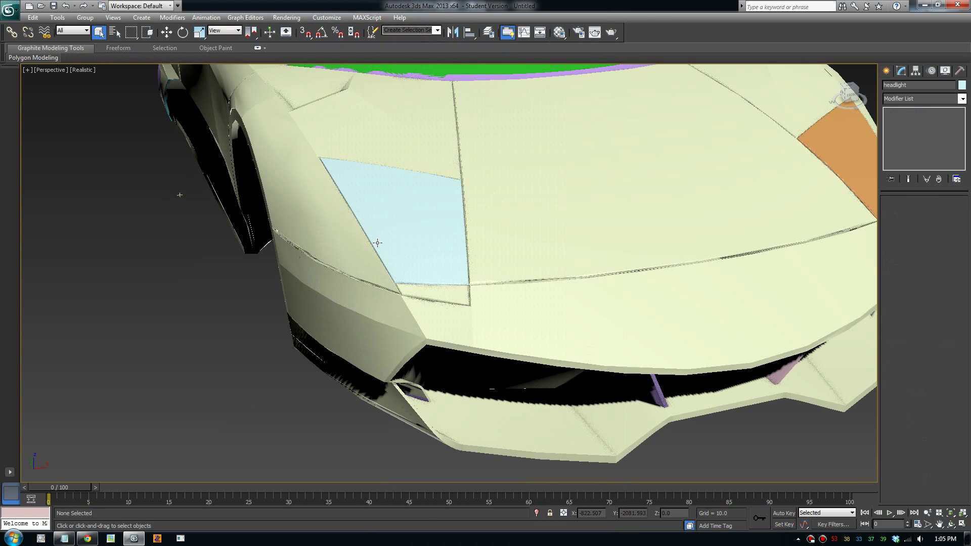
- Test moving the combined headlight and border strip as one object, and undo the move
{"action": "left_click", "coordinate": [166, 32]}
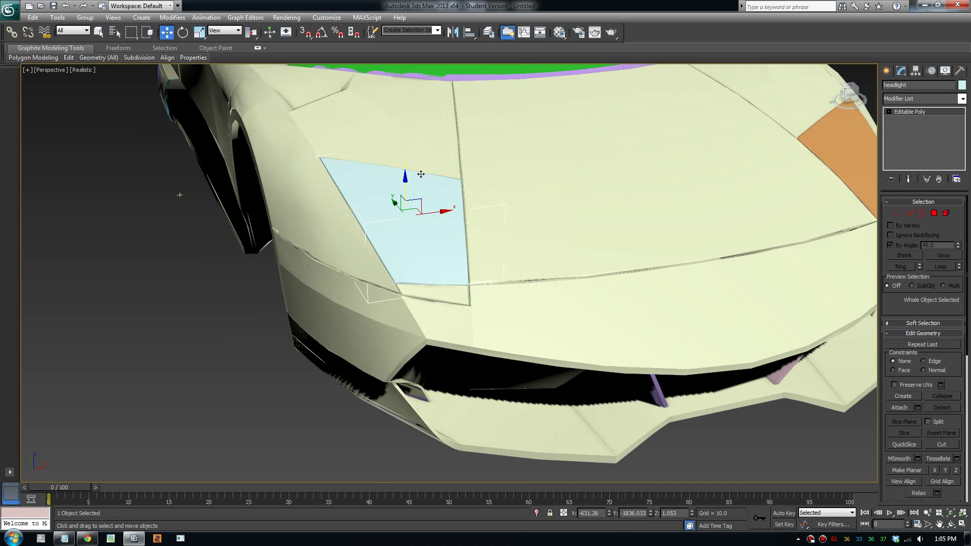
{"action": "left_click_drag", "start_coordinate": [411, 180], "coordinate": [452, 227]}
{"action": "key", "text": "ctrl+z"}
{"action": "middle_click_drag", "start_coordinate": [206, 368], "coordinate": [164, 405]}
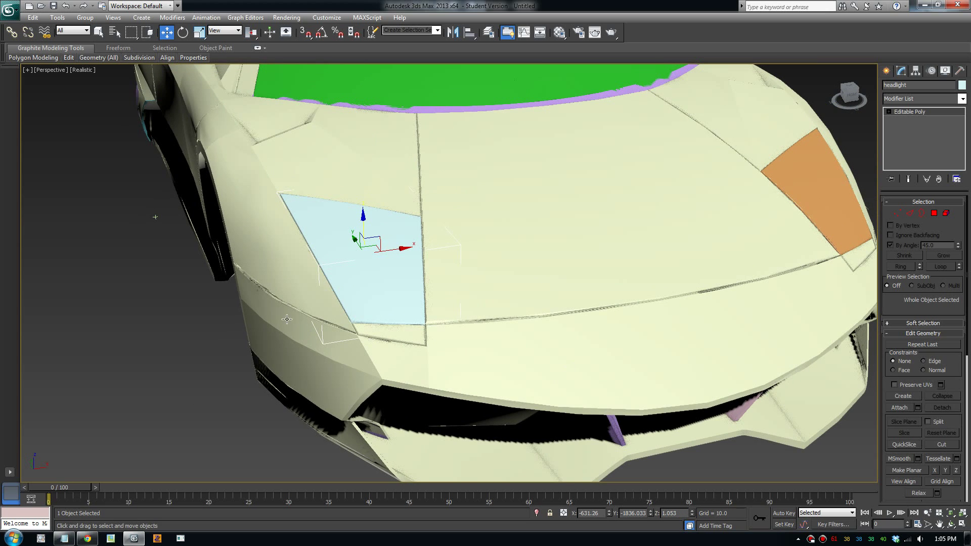
- Rename the combined light-blue headlight as headlight l and deselect it
{"action": "left_click", "coordinate": [127, 312]}
{"action": "left_click", "coordinate": [371, 248]}
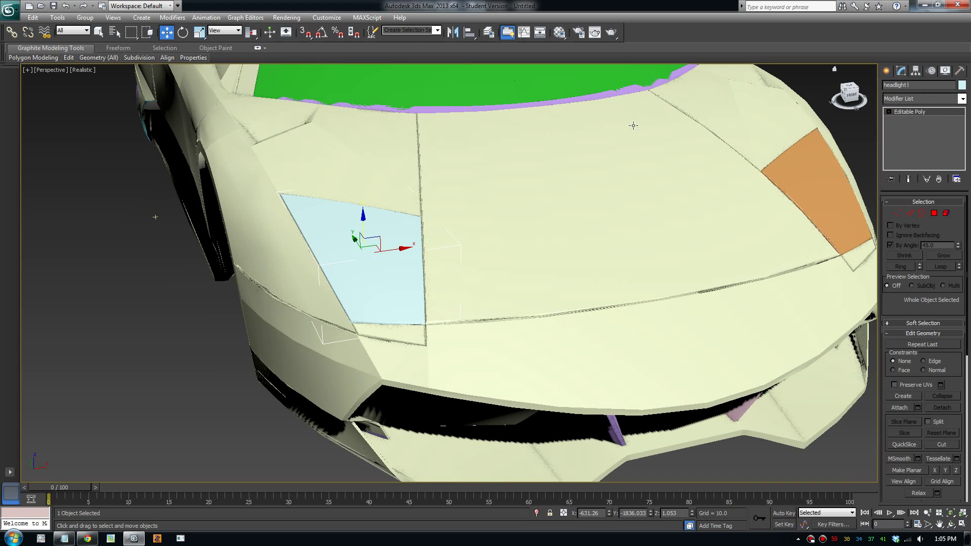
{"action": "left_click", "coordinate": [152, 315]}
- Examine the separated windscreen and the orange headlight, selecting each and viewing the car from several angles
{"action": "scroll", "coordinate": [516, 191], "scroll_direction": "down", "scroll_amount": 5}
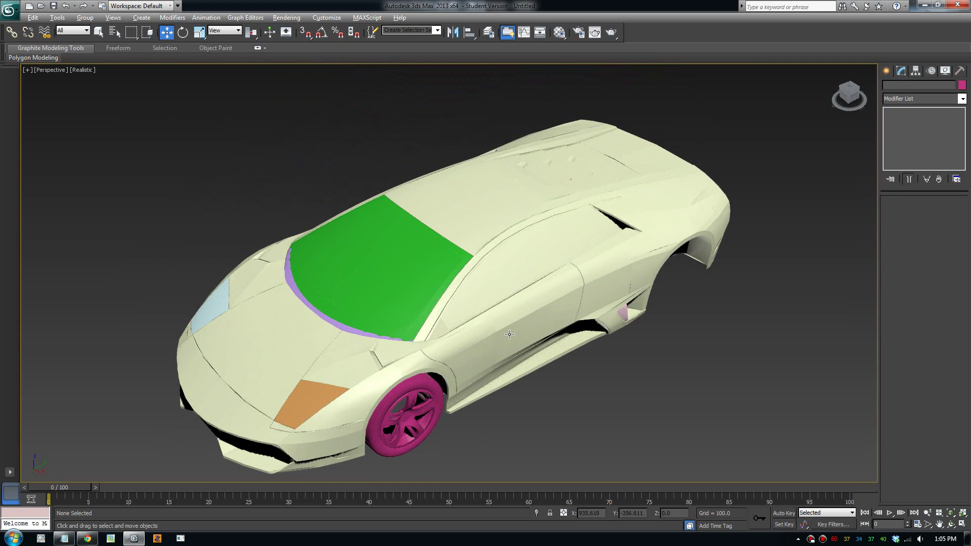
{"action": "mouse_move", "coordinate": [510, 335]}
{"action": "middle_mouse_down", "text": "alt"}
{"action": "mouse_move", "coordinate": [476, 318]}
{"action": "mouse_move", "coordinate": [504, 319]}
{"action": "middle_mouse_up", "text": "alt"}
{"action": "scroll", "coordinate": [507, 311], "scroll_direction": "up", "scroll_amount": 1}
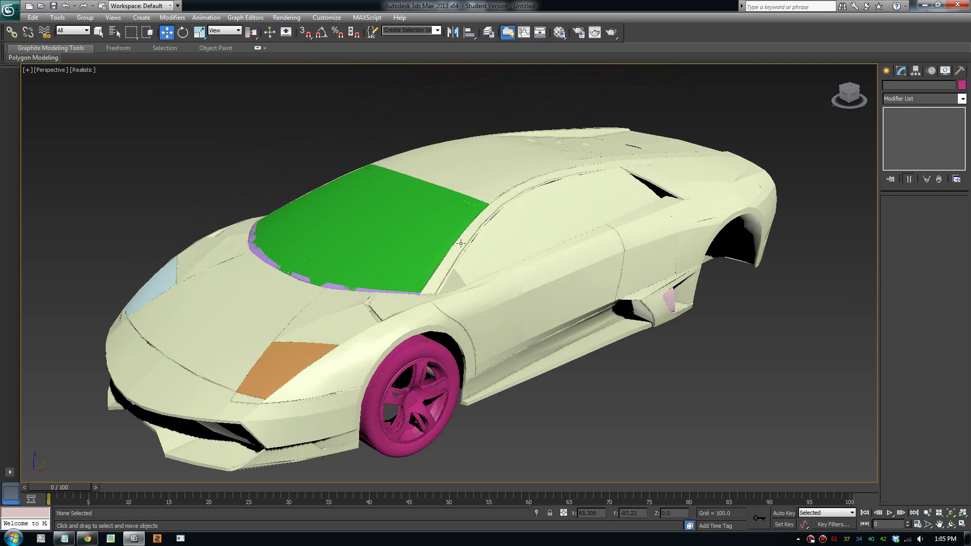
{"action": "left_click", "coordinate": [427, 228]}
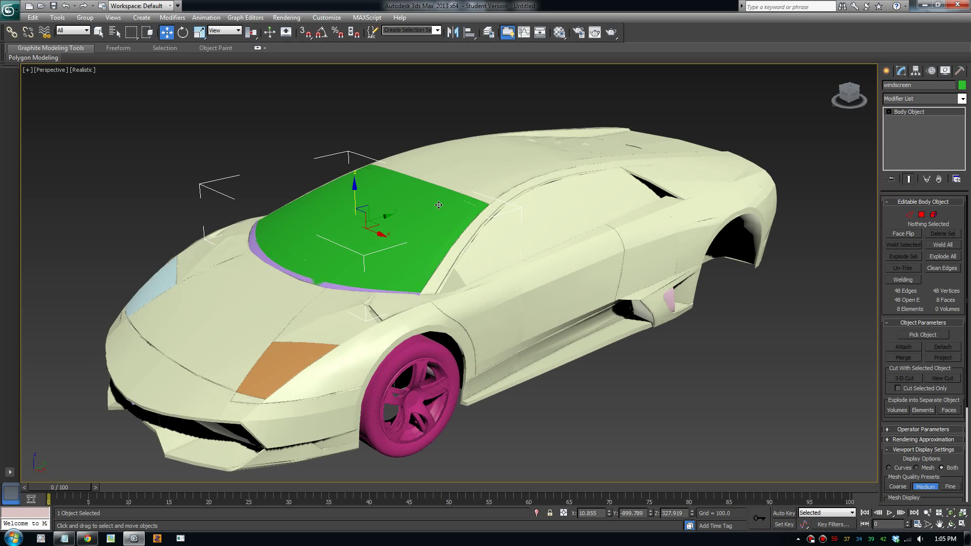
{"action": "left_click", "coordinate": [273, 375]}
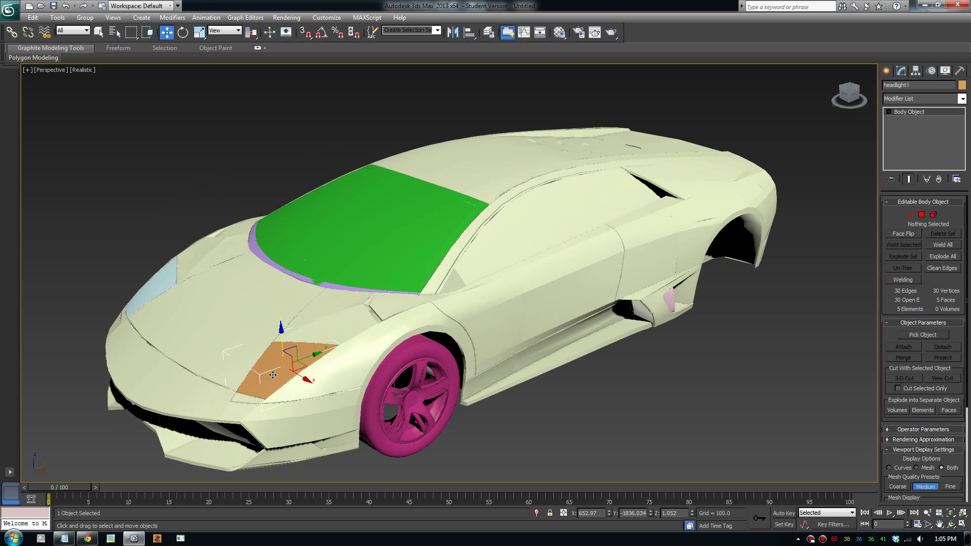
{"action": "middle_click_drag", "start_coordinate": [359, 343], "coordinate": [410, 339], "text": "alt"}
{"action": "scroll", "coordinate": [657, 329], "scroll_direction": "up", "scroll_amount": 5}
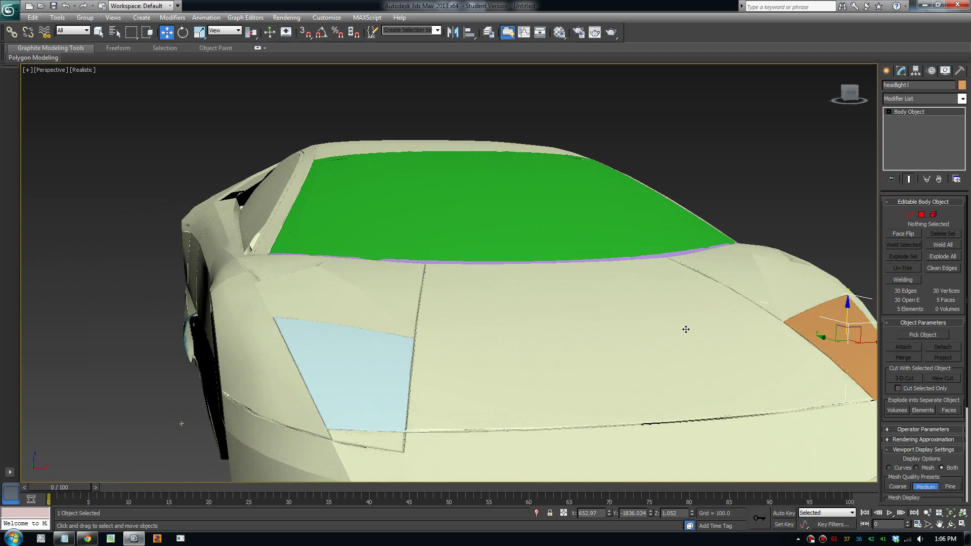
{"action": "scroll", "coordinate": [607, 339], "scroll_direction": "down", "scroll_amount": 3}
{"action": "scroll", "coordinate": [576, 345], "scroll_direction": "up", "scroll_amount": 1}
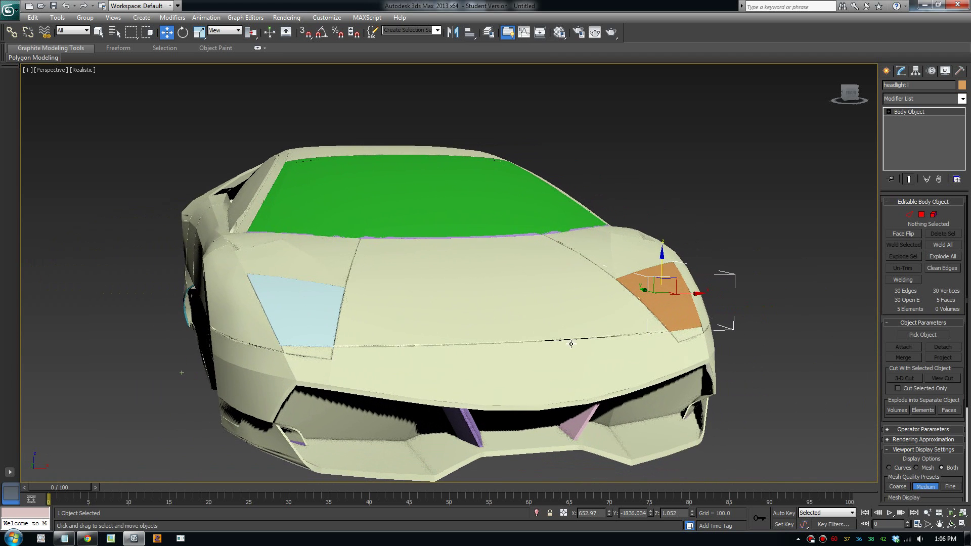
- Compare the object names and types of both headlights by selecting each, and inspect the car's side
{"action": "left_click", "coordinate": [799, 259]}
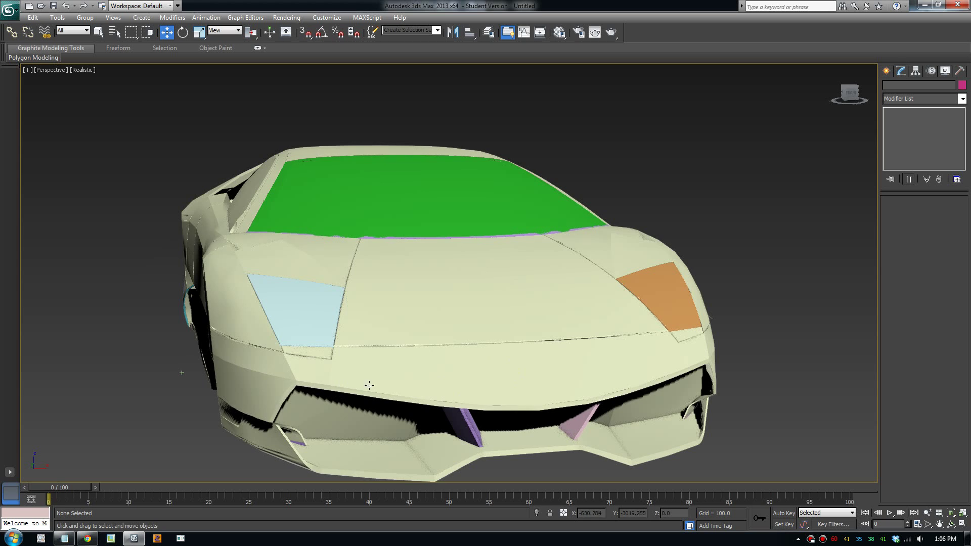
{"action": "left_click", "coordinate": [311, 315]}
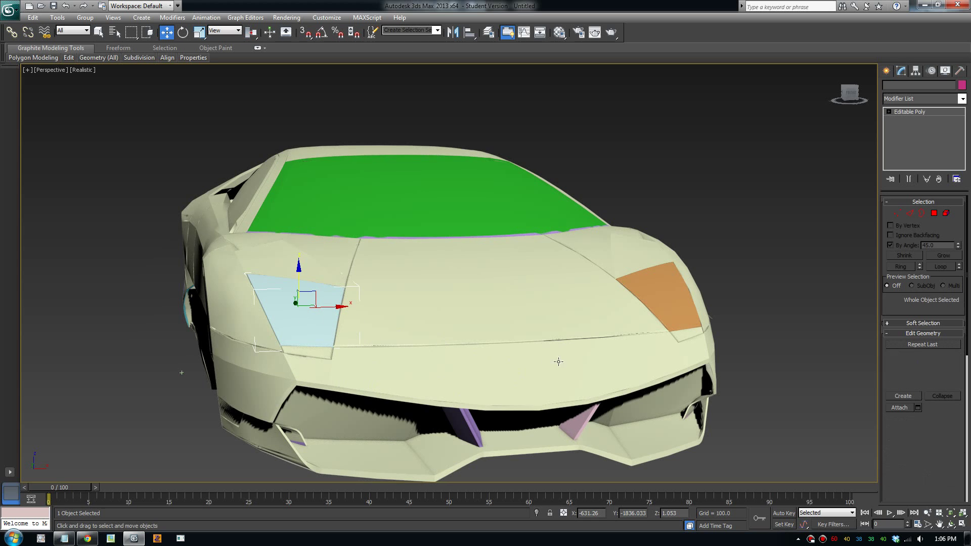
{"action": "left_click", "coordinate": [659, 298]}
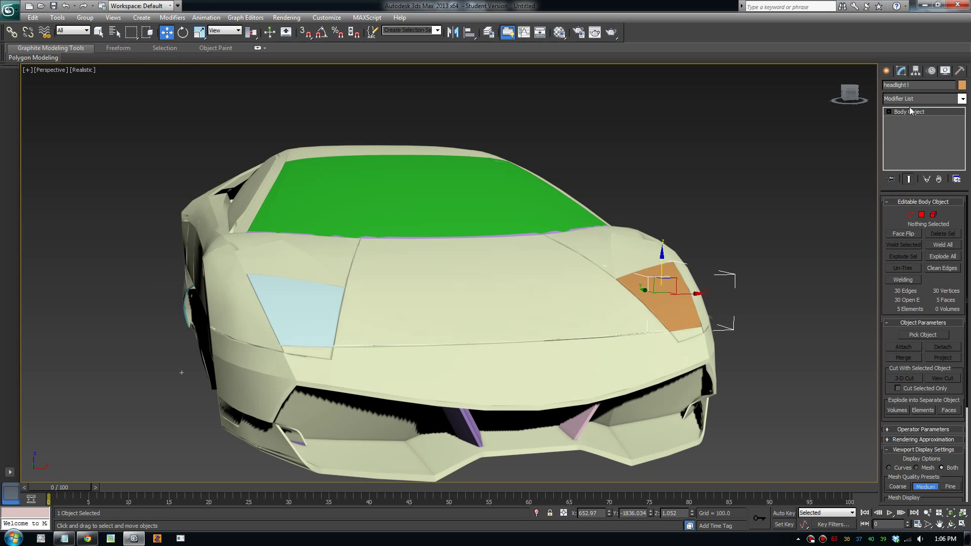
{"action": "left_click", "coordinate": [293, 317]}
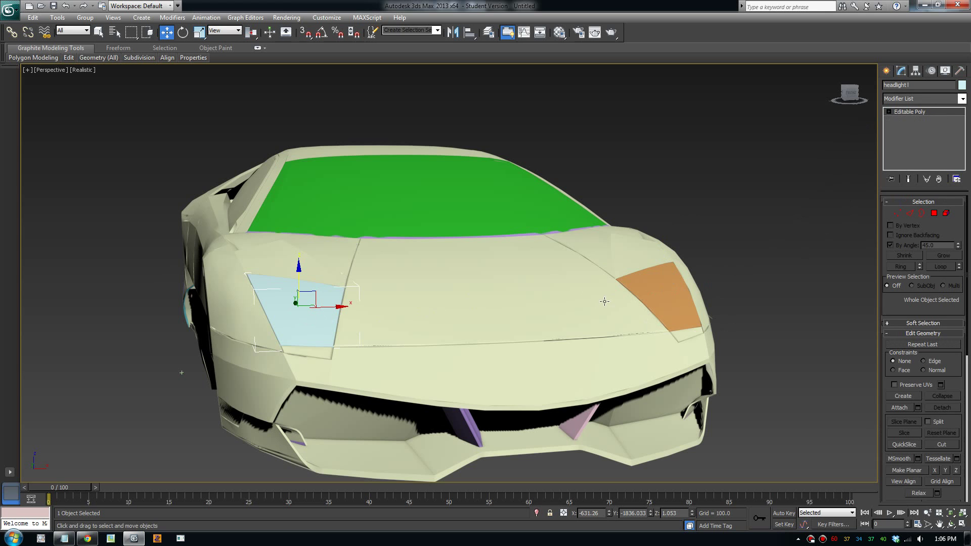
{"action": "middle_click_drag", "start_coordinate": [517, 332], "coordinate": [492, 330], "text": "alt"}
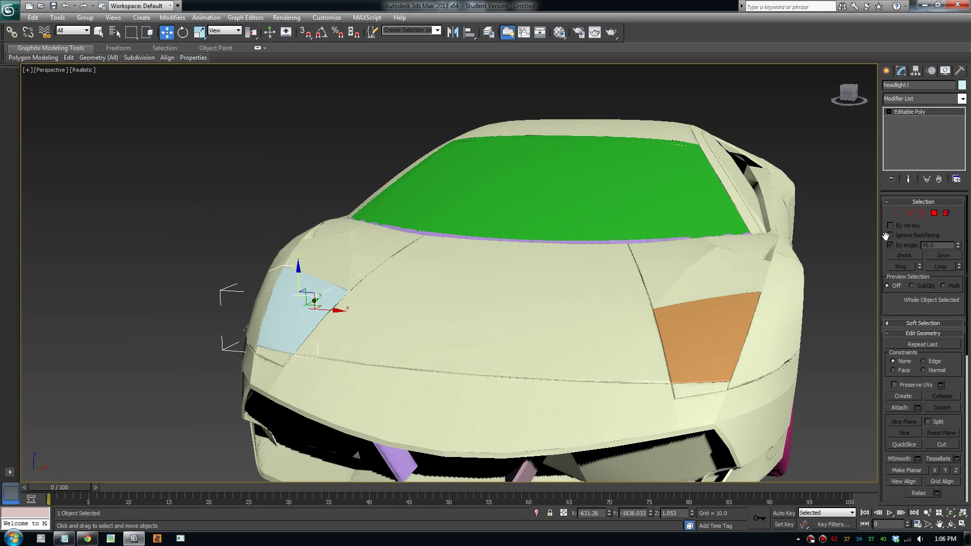
{"action": "scroll", "coordinate": [471, 303], "scroll_direction": "down", "scroll_amount": 4}
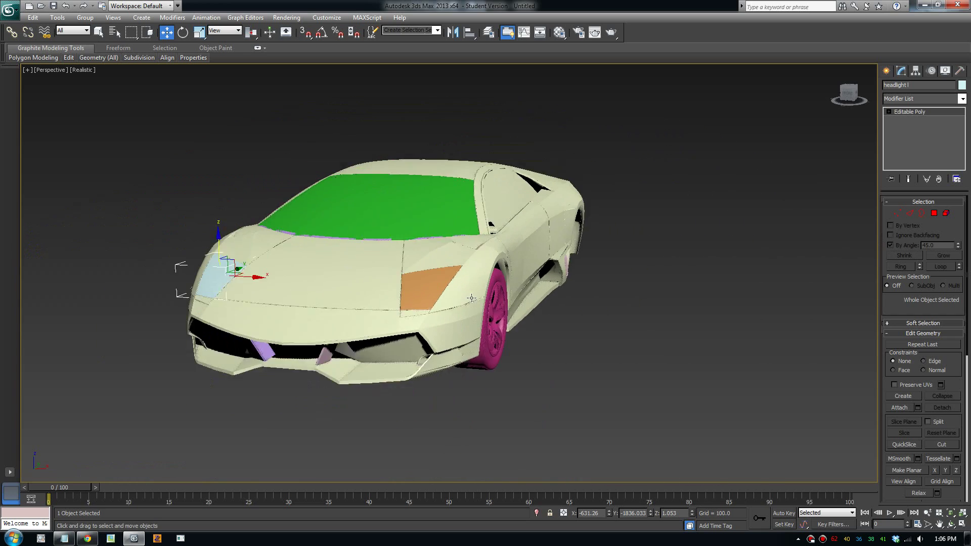
{"action": "scroll", "coordinate": [468, 324], "scroll_direction": "up", "scroll_amount": 2}
{"action": "middle_click_drag", "start_coordinate": [468, 325], "coordinate": [436, 336], "text": "alt"}
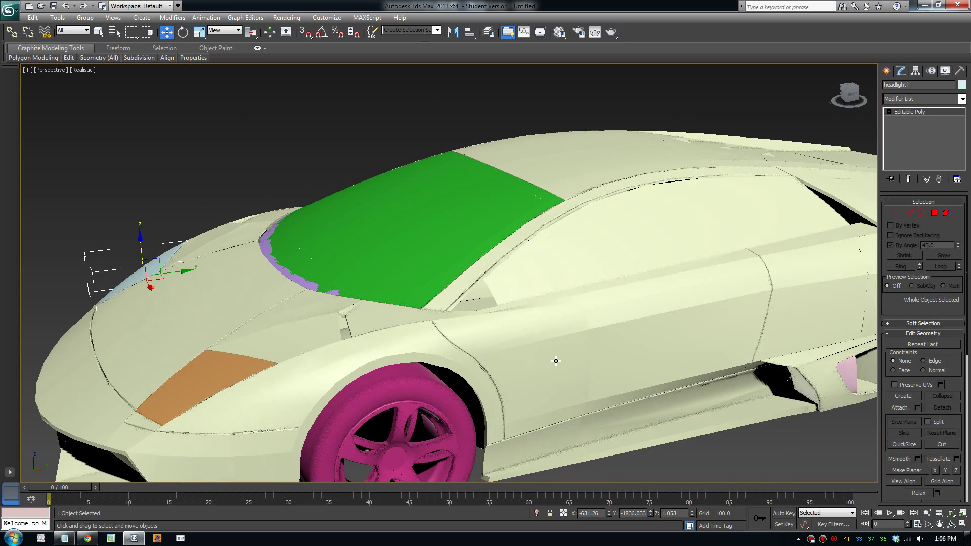
- Deselect the headlight and open the scene Lambo33.max from the GTA 4 Mod folder
{"action": "middle_click_drag", "start_coordinate": [556, 361], "coordinate": [512, 349]}
{"action": "scroll", "coordinate": [517, 305], "scroll_direction": "down", "scroll_amount": 3}
{"action": "scroll", "coordinate": [517, 305], "scroll_direction": "up", "scroll_amount": 2}
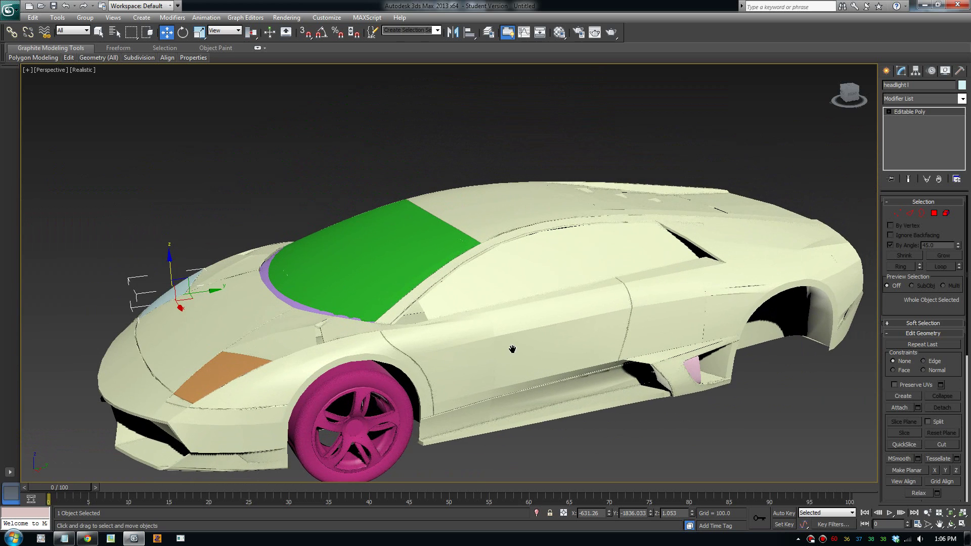
{"action": "left_click", "coordinate": [560, 444]}
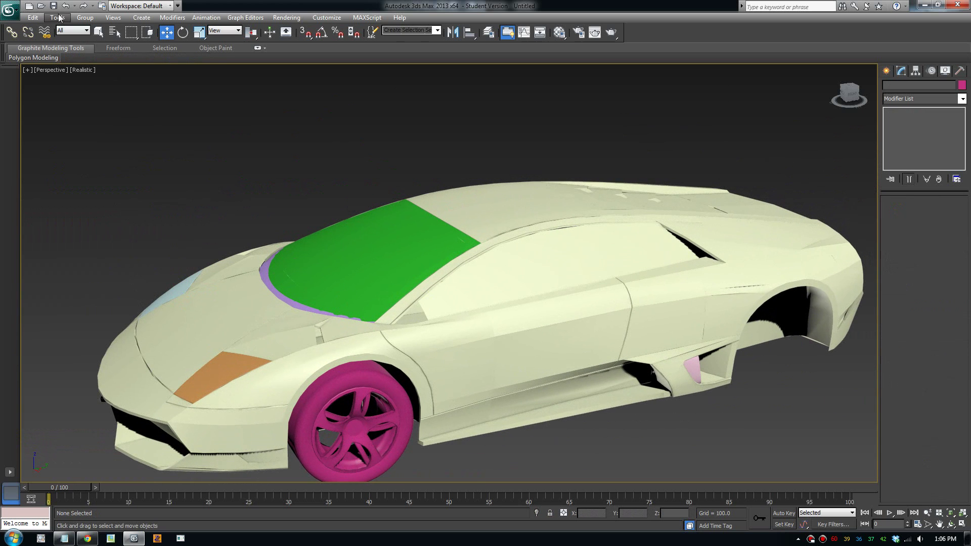
{"action": "left_click", "coordinate": [9, 9]}
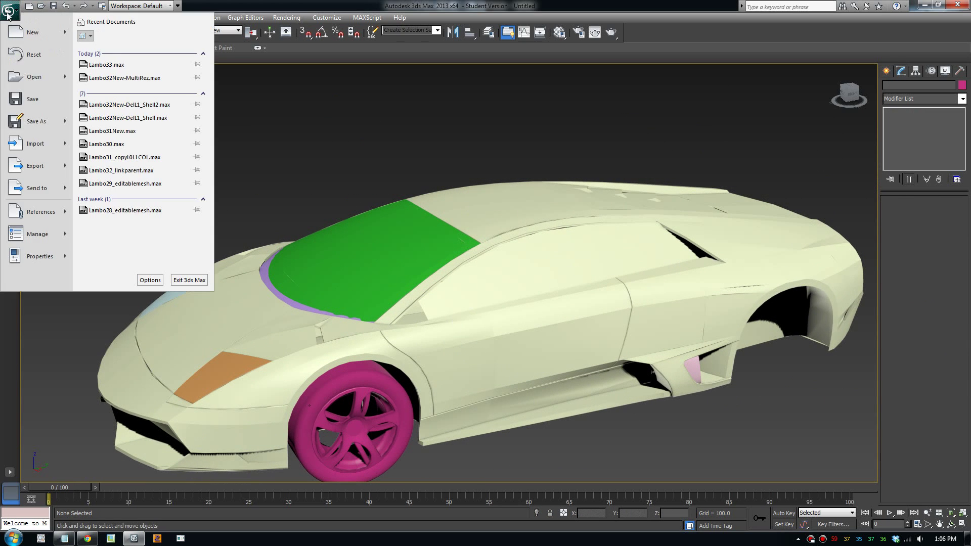
{"action": "left_click", "coordinate": [40, 81]}
{"action": "left_click", "coordinate": [503, 306]}
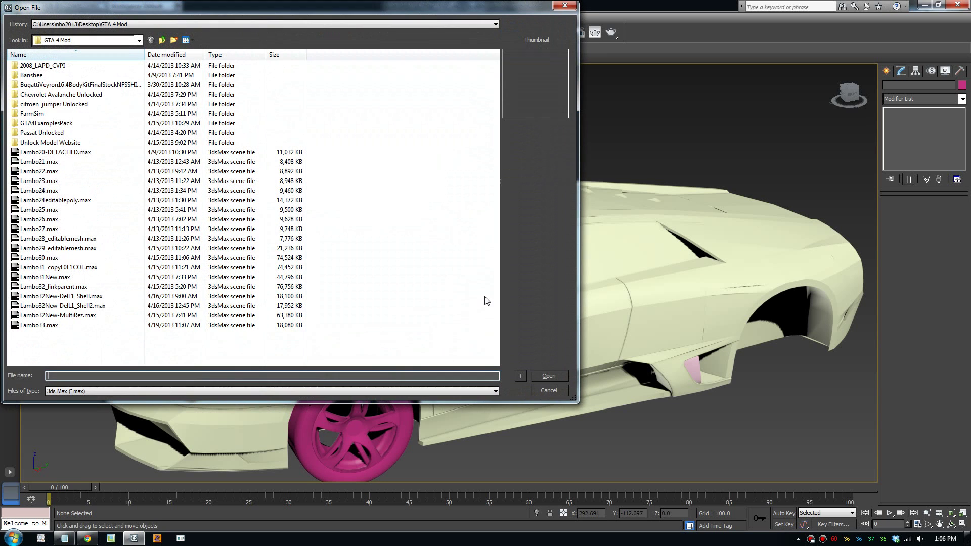
{"action": "double_click", "coordinate": [91, 324]}
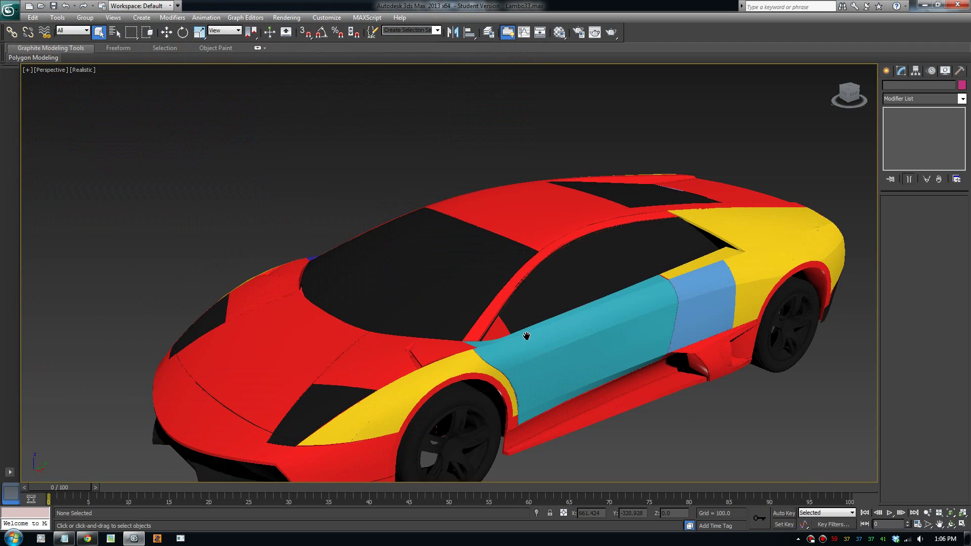
- Check the object names of the front and rear wheels by selecting each one
{"action": "mouse_move", "coordinate": [419, 303]}
{"action": "middle_mouse_down", "text": "alt"}
{"action": "mouse_move", "coordinate": [479, 284]}
{"action": "mouse_move", "coordinate": [546, 286]}
{"action": "mouse_move", "coordinate": [466, 286]}
{"action": "mouse_move", "coordinate": [411, 310]}
{"action": "middle_mouse_up", "text": "alt"}
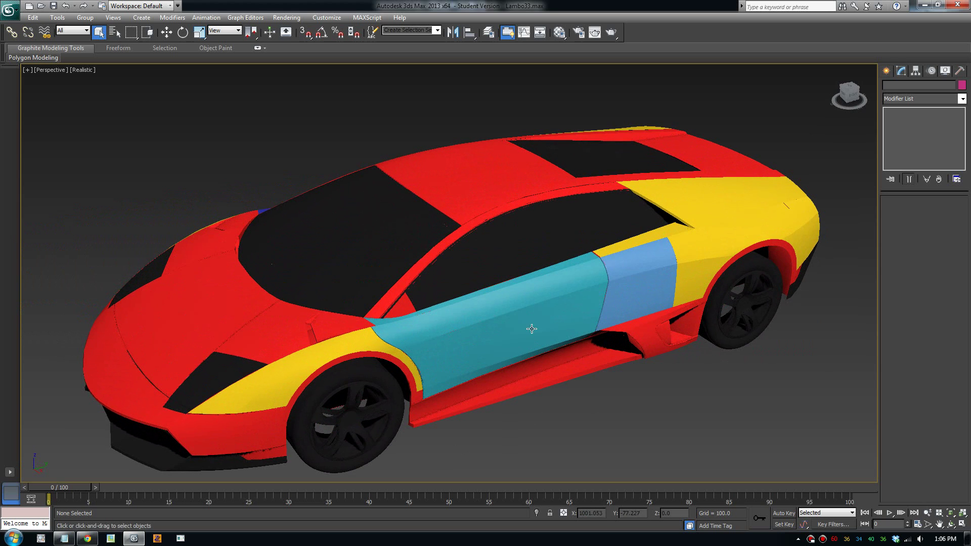
{"action": "left_click", "coordinate": [388, 411]}
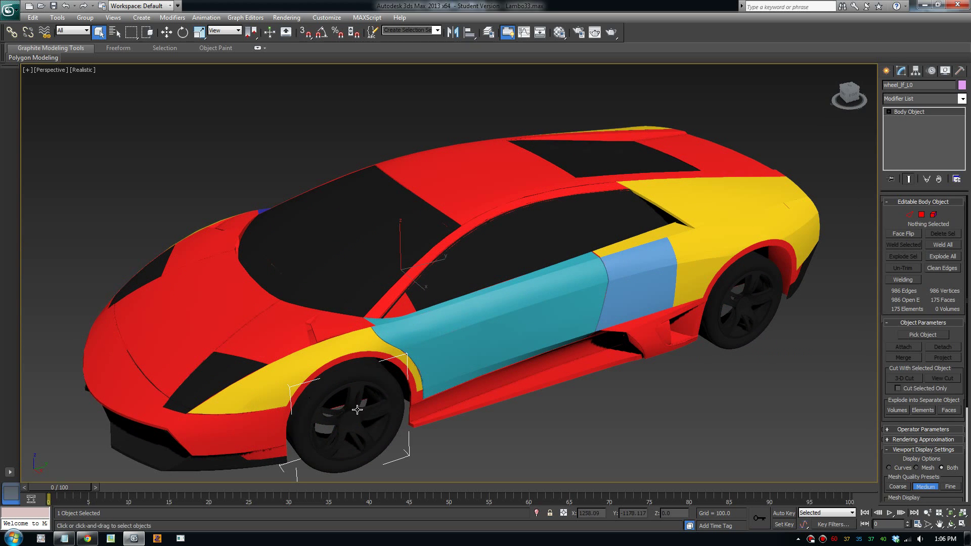
{"action": "left_click", "coordinate": [757, 316]}
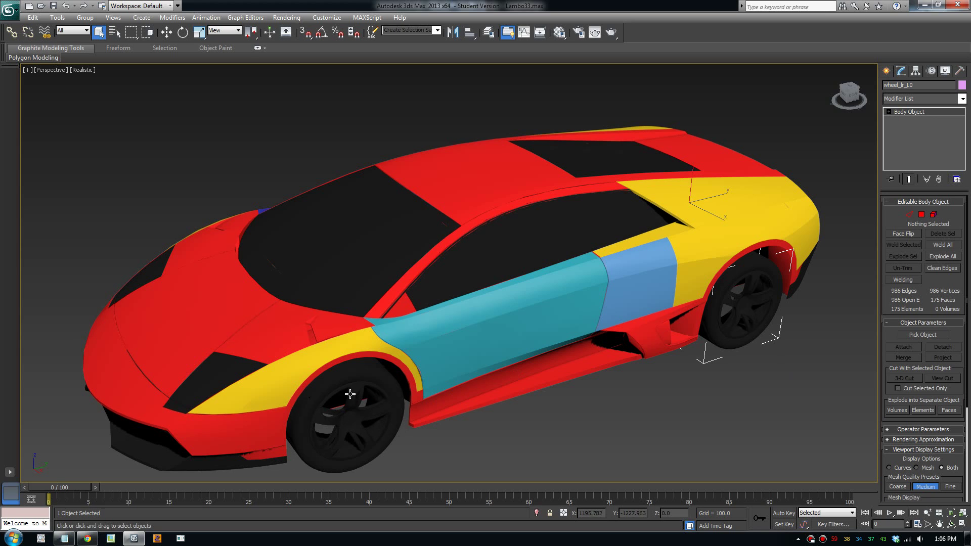
- Select the yellow body shell, test moving it away from the car, and undo the move
{"action": "left_click", "coordinate": [248, 392]}
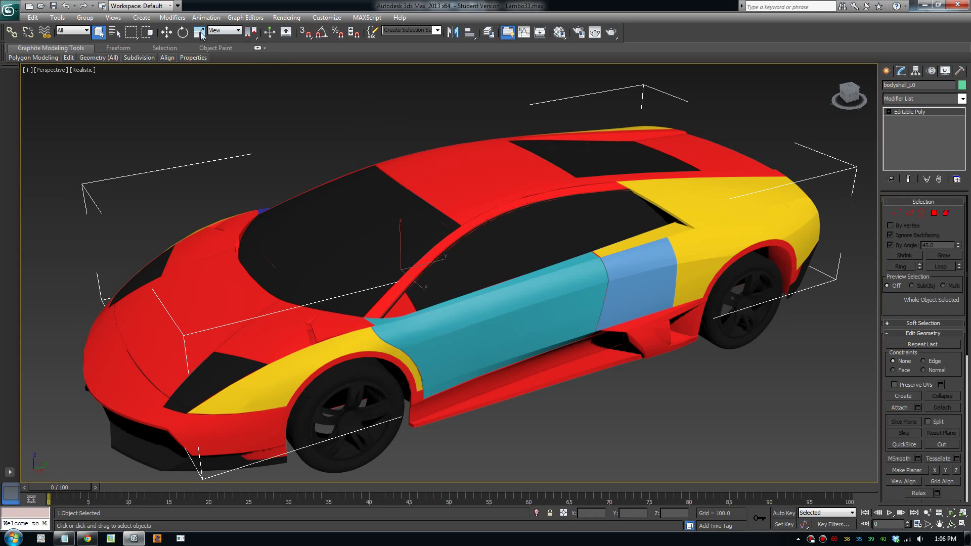
{"action": "key", "text": "w"}
{"action": "left_click_drag", "start_coordinate": [477, 198], "coordinate": [501, 157]}
{"action": "key", "text": "ctrl+z"}
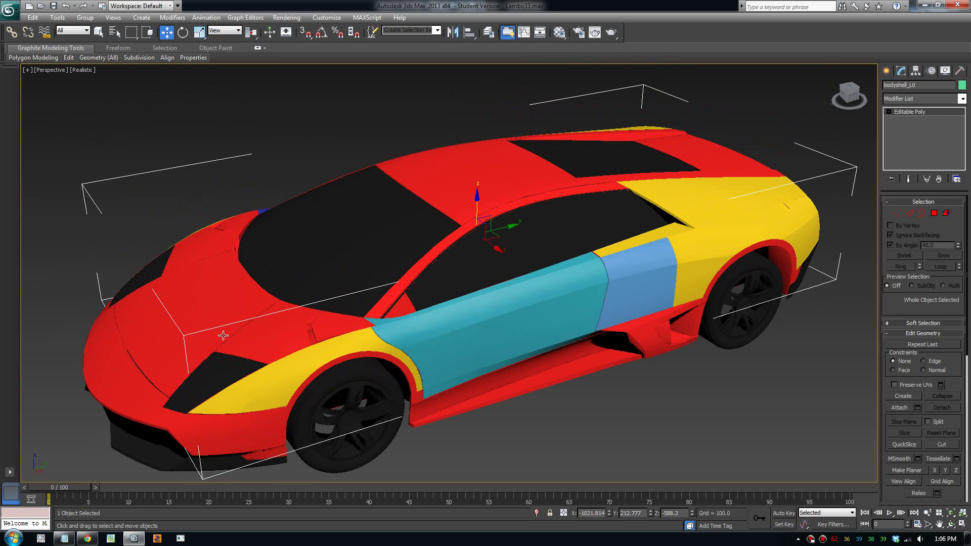
- Test lifting the red chassis and the front bumper away from the car one at a time, undoing each move
{"action": "left_click", "coordinate": [110, 363]}
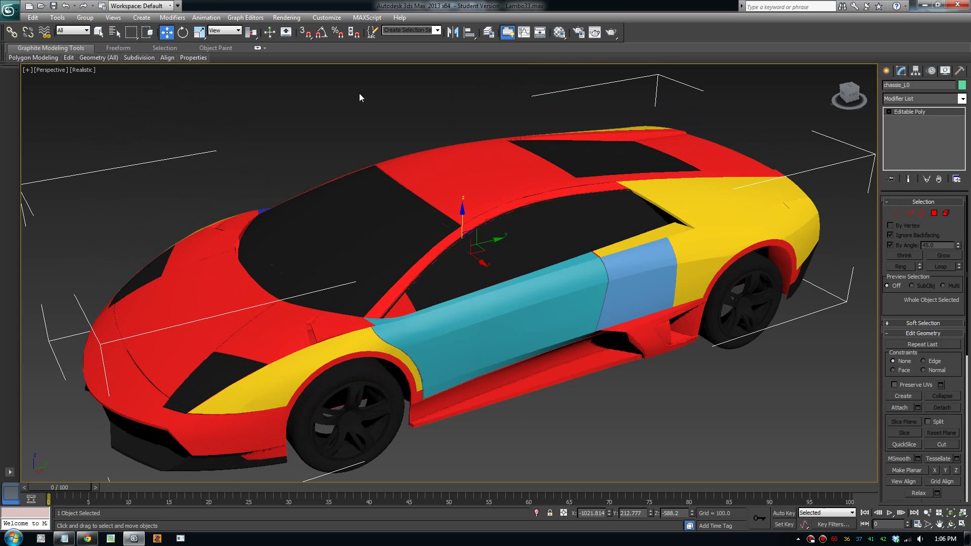
{"action": "left_click_drag", "start_coordinate": [464, 209], "coordinate": [455, 65]}
{"action": "key", "text": "ctrl+z"}
{"action": "left_click", "coordinate": [230, 467]}
{"action": "left_click_drag", "start_coordinate": [165, 354], "coordinate": [217, 198]}
{"action": "key", "text": "ctrl+z"}
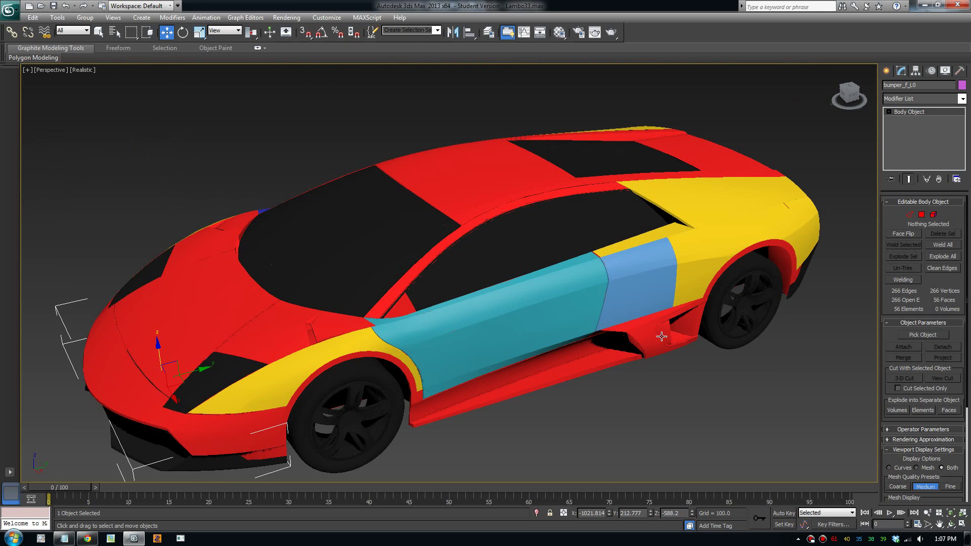
- Inspect the rear bumper from the car's side, test lifting the yellow body shell, and undo the move
{"action": "middle_click_drag", "start_coordinate": [678, 424], "coordinate": [458, 321], "text": "alt"}
{"action": "scroll", "coordinate": [675, 391], "scroll_direction": "down", "scroll_amount": 2}
{"action": "left_click", "coordinate": [680, 300]}
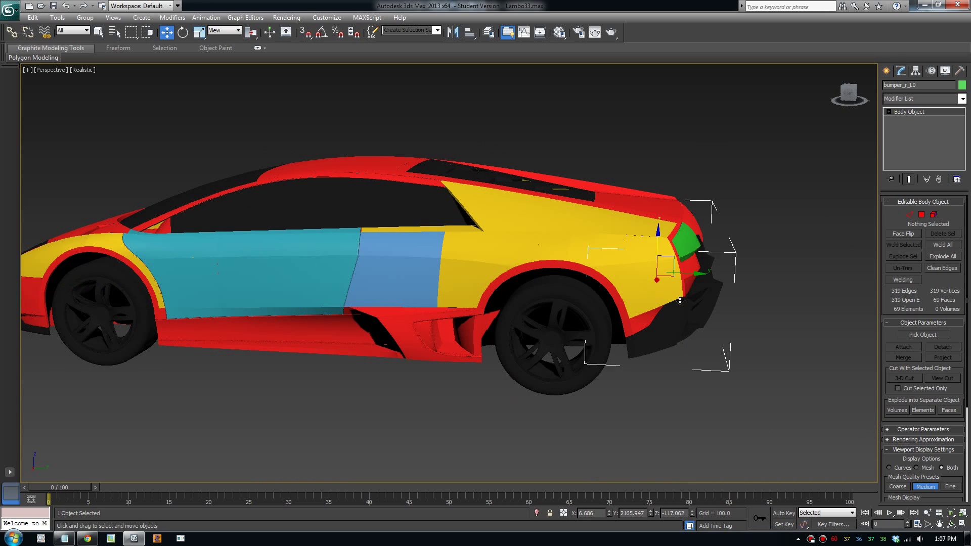
{"action": "left_click", "coordinate": [665, 236]}
{"action": "left_click", "coordinate": [665, 346]}
{"action": "left_click_drag", "start_coordinate": [663, 236], "coordinate": [666, 133]}
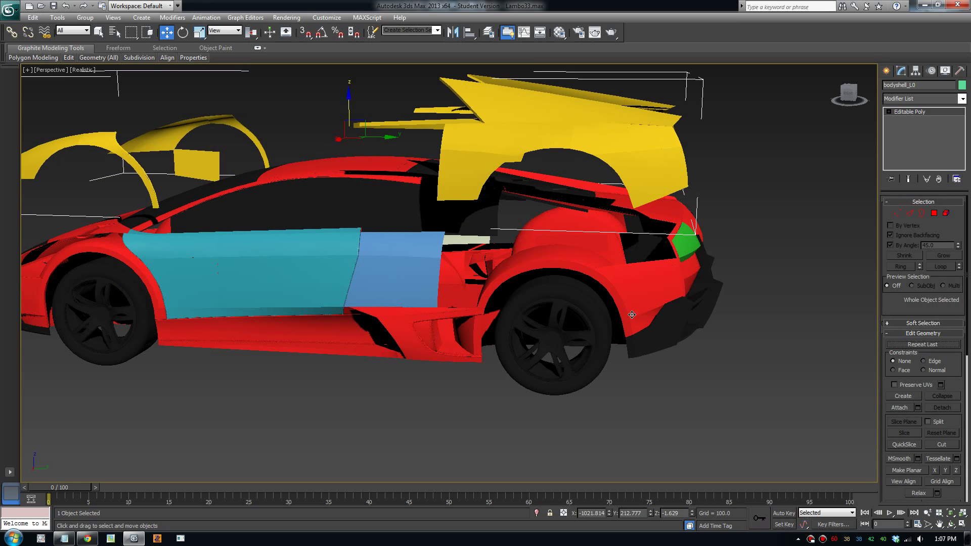
{"action": "key", "text": "ctrl+z"}
- Select the rear bumper to check it, deselect it, and view the car from the front corner
{"action": "left_click", "coordinate": [719, 308]}
{"action": "left_click", "coordinate": [719, 309]}
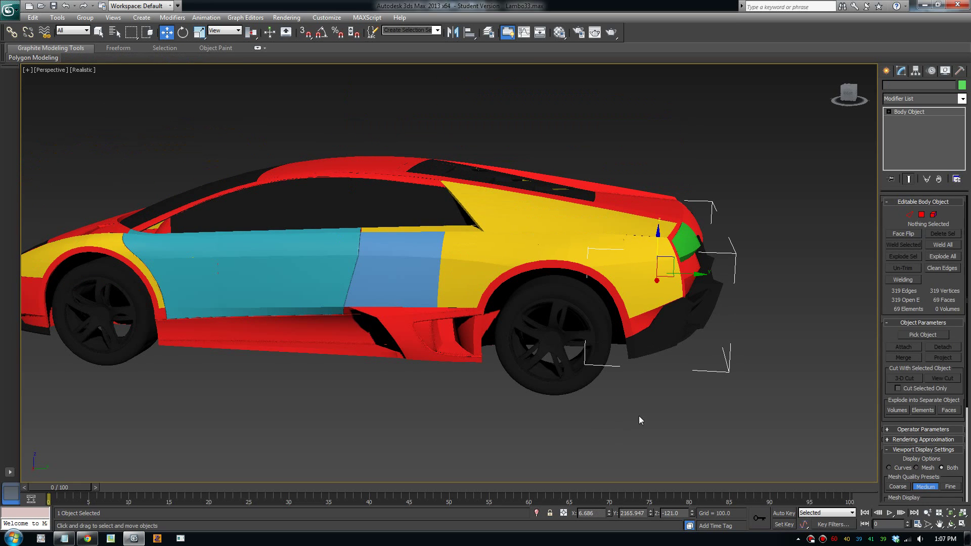
{"action": "left_click", "coordinate": [305, 419]}
{"action": "middle_click_drag", "start_coordinate": [304, 418], "coordinate": [202, 429], "text": "alt"}
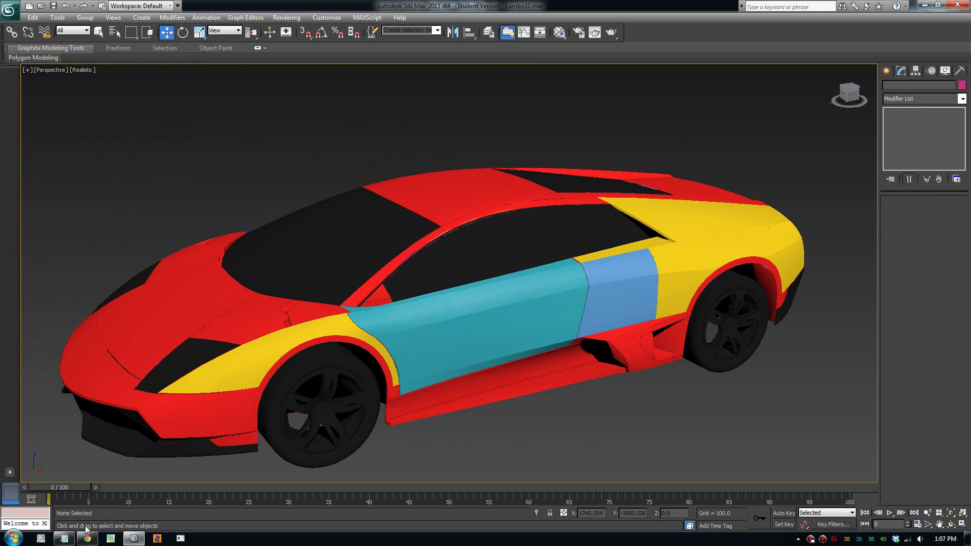
- Switch to the GTA 4 Car Model Parts document in the browser, review the required parts list, and return to 3ds Max
{"action": "left_click", "coordinate": [87, 539]}
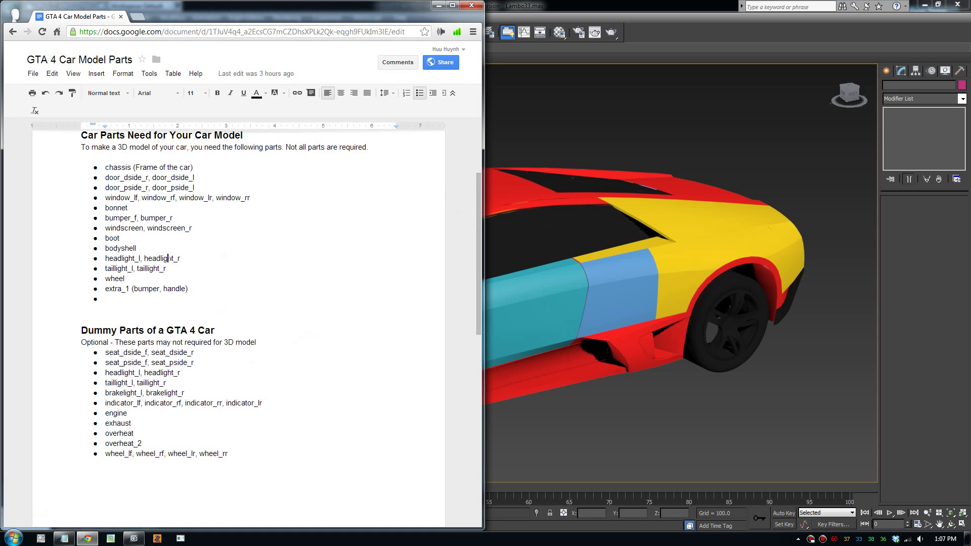
{"action": "scroll", "coordinate": [237, 323], "scroll_direction": "up", "scroll_amount": 2}
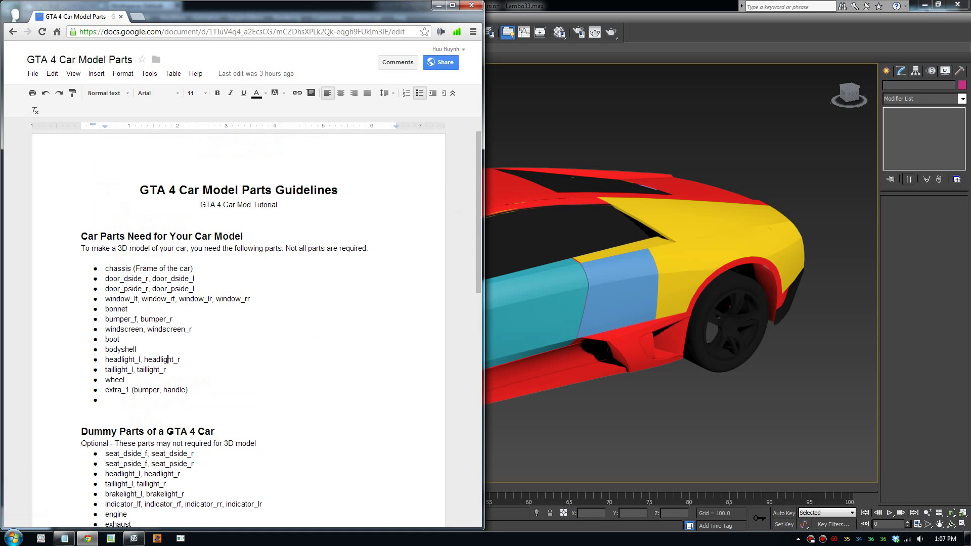
{"action": "left_click", "coordinate": [558, 433]}
{"action": "middle_click_drag", "start_coordinate": [281, 306], "coordinate": [282, 242]}
{"action": "left_click", "coordinate": [10, 9]}
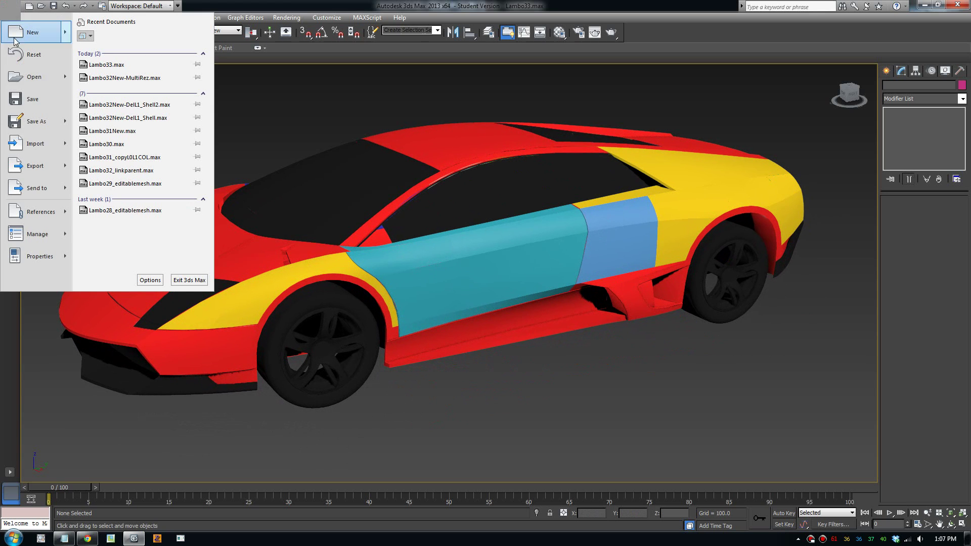
{"action": "left_click", "coordinate": [34, 166]}
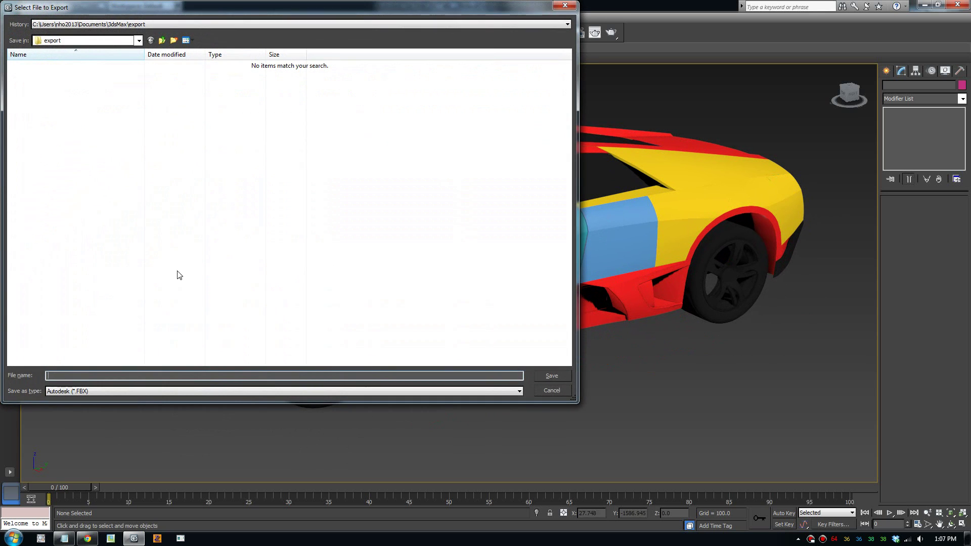
{"action": "left_click", "coordinate": [121, 391]}
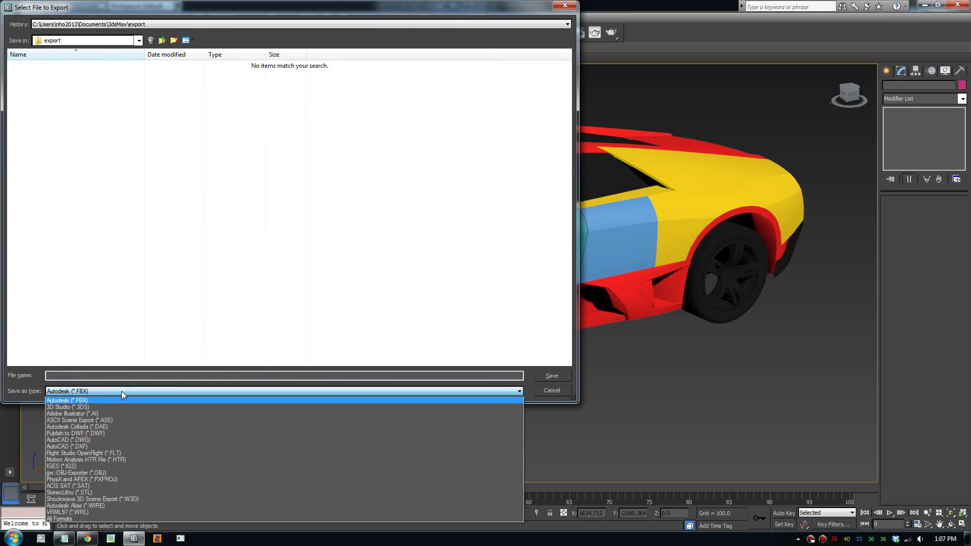
{"action": "left_click", "coordinate": [101, 407]}
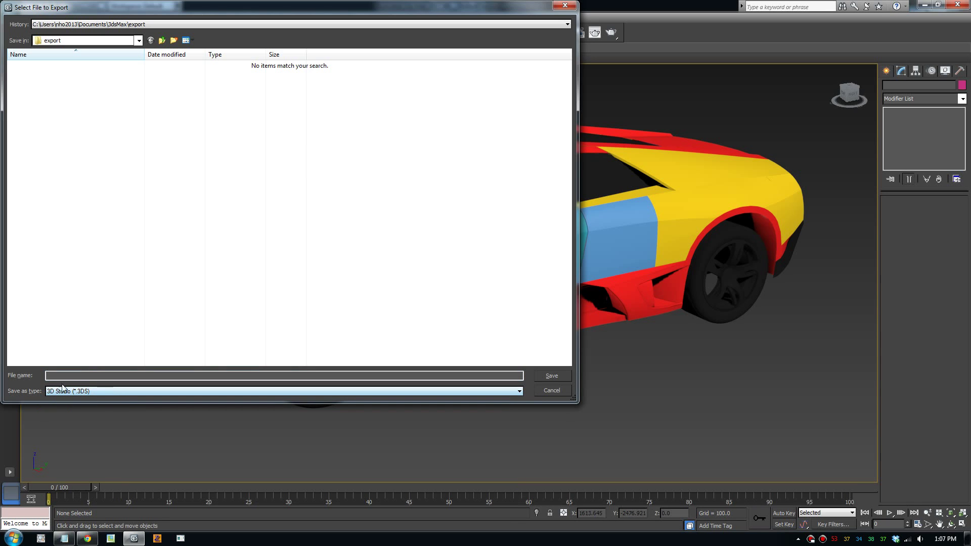
{"action": "left_click", "coordinate": [108, 391]}
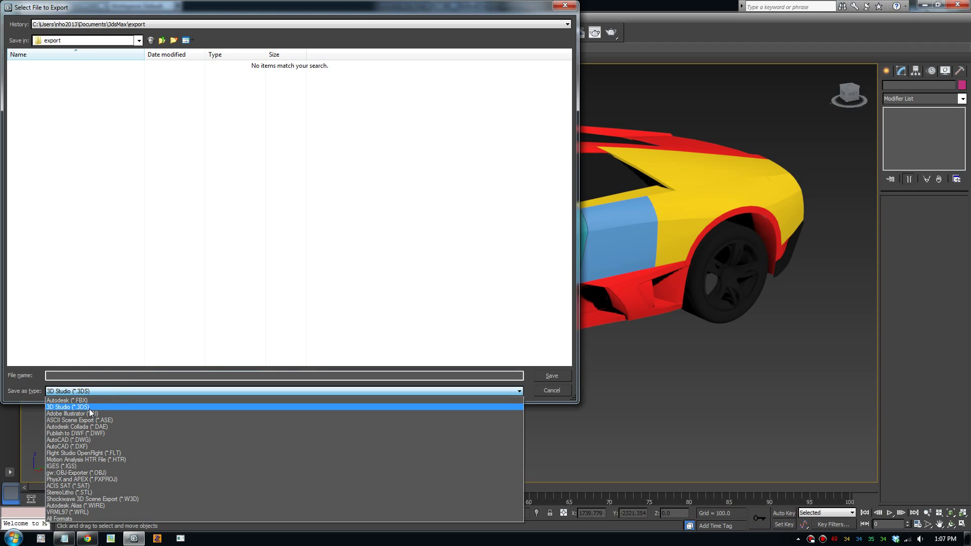
{"action": "left_click", "coordinate": [89, 407]}
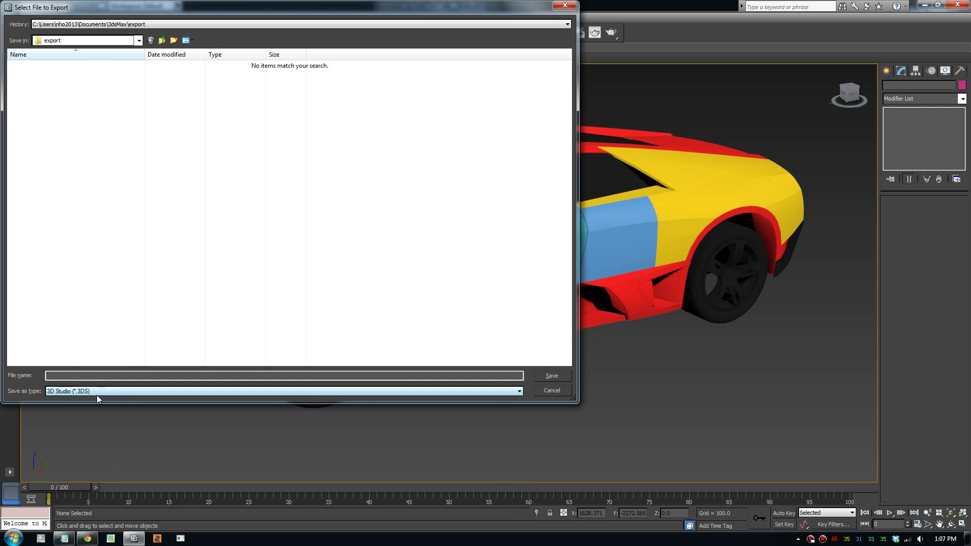
{"action": "left_click", "coordinate": [557, 392]}
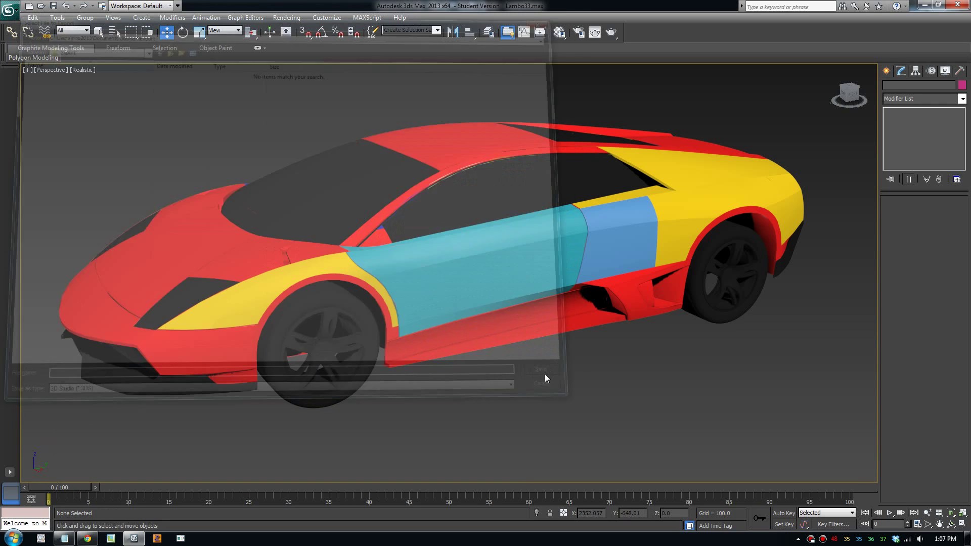
- Examine the colour-coded car's parts from above, from the front corner and from the side
{"action": "scroll", "coordinate": [481, 351], "scroll_direction": "up", "scroll_amount": 4}
{"action": "scroll", "coordinate": [481, 351], "scroll_direction": "down", "scroll_amount": 6}
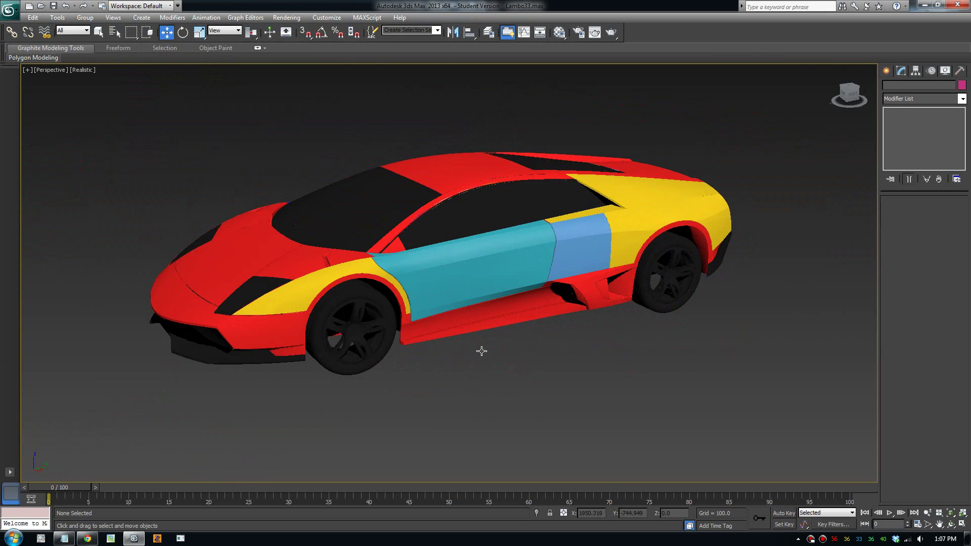
{"action": "middle_click_drag", "start_coordinate": [450, 369], "coordinate": [450, 394], "text": "alt"}
{"action": "middle_click_drag", "start_coordinate": [430, 355], "coordinate": [432, 340]}
{"action": "scroll", "coordinate": [451, 334], "scroll_direction": "up", "scroll_amount": 2}
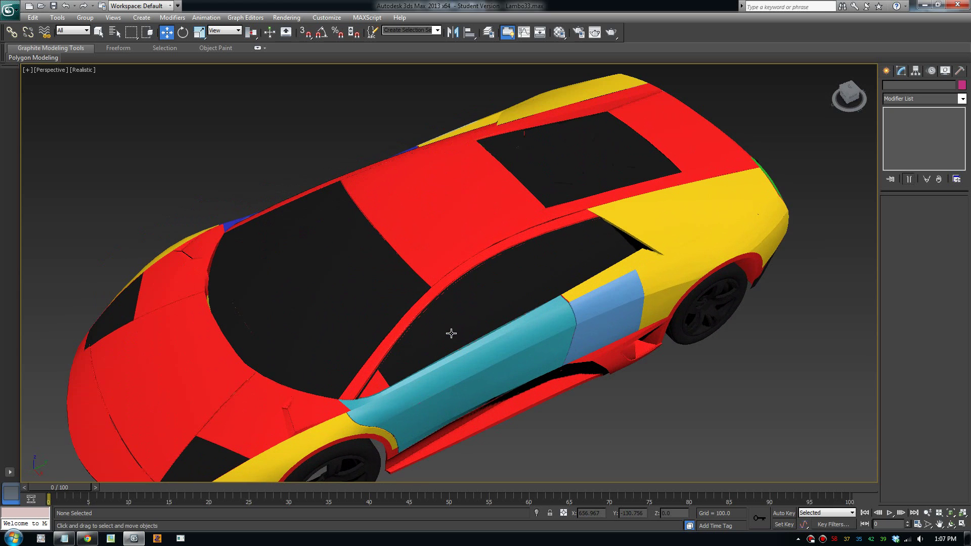
{"action": "scroll", "coordinate": [452, 333], "scroll_direction": "down", "scroll_amount": 1}
{"action": "mouse_move", "coordinate": [492, 407]}
{"action": "middle_mouse_down", "text": "alt"}
{"action": "mouse_move", "coordinate": [500, 358]}
{"action": "mouse_move", "coordinate": [465, 373]}
{"action": "mouse_move", "coordinate": [503, 396]}
{"action": "middle_mouse_up", "text": "alt"}
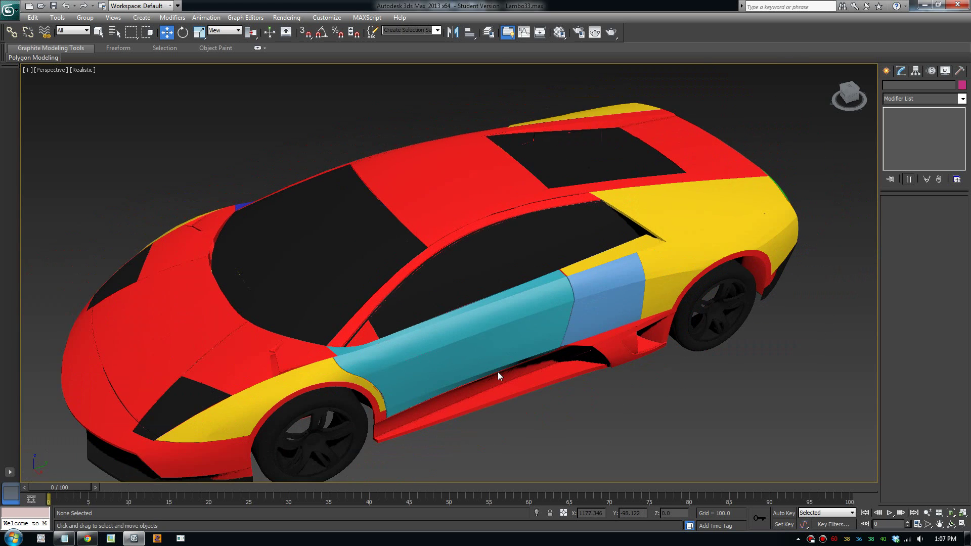
{"action": "scroll", "coordinate": [498, 371], "scroll_direction": "down", "scroll_amount": 2}
{"action": "scroll", "coordinate": [498, 371], "scroll_direction": "up", "scroll_amount": 2}
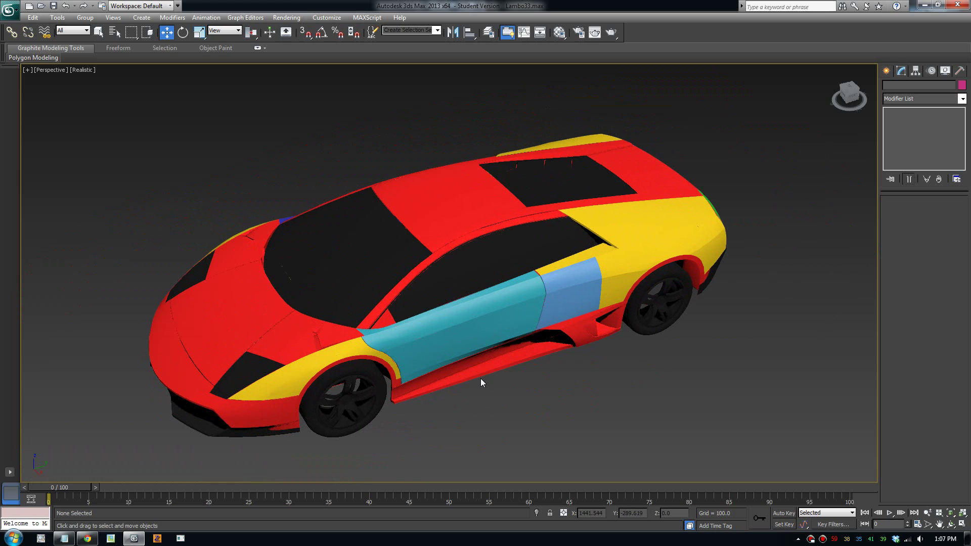
{"action": "middle_click_drag", "start_coordinate": [478, 385], "coordinate": [447, 382], "text": "alt"}
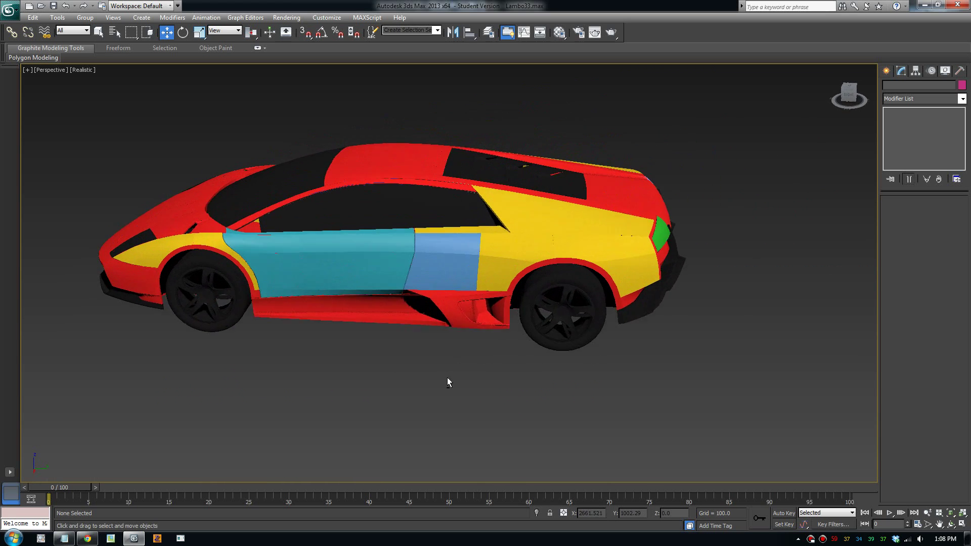
{"action": "scroll", "coordinate": [454, 379], "scroll_direction": "up", "scroll_amount": 2}
{"action": "middle_click_drag", "start_coordinate": [389, 358], "coordinate": [418, 393], "text": "alt"}
- Start exporting the whole scene and set the destination to the GTA 4 Mod folder on the Desktop
{"action": "left_click", "coordinate": [11, 12]}
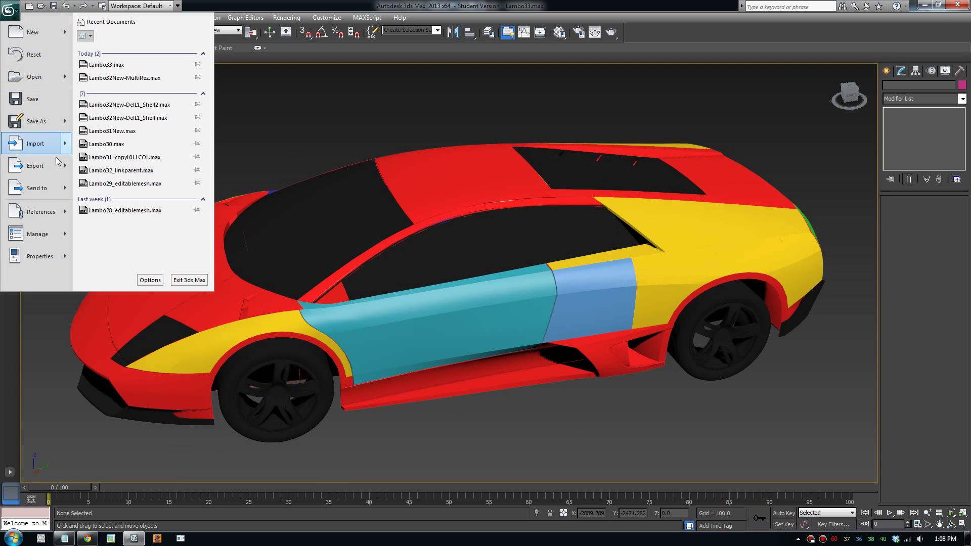
{"action": "left_click", "coordinate": [51, 165]}
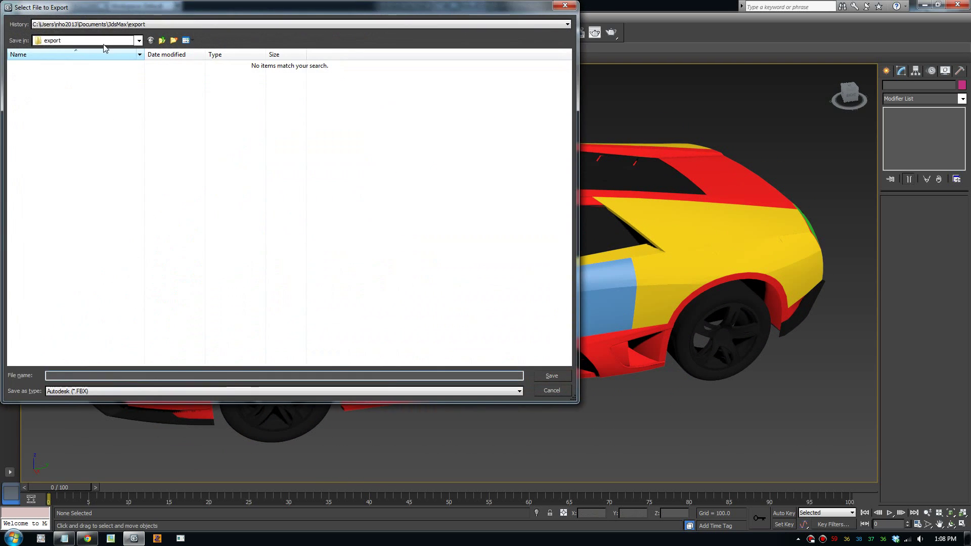
{"action": "left_click", "coordinate": [102, 41]}
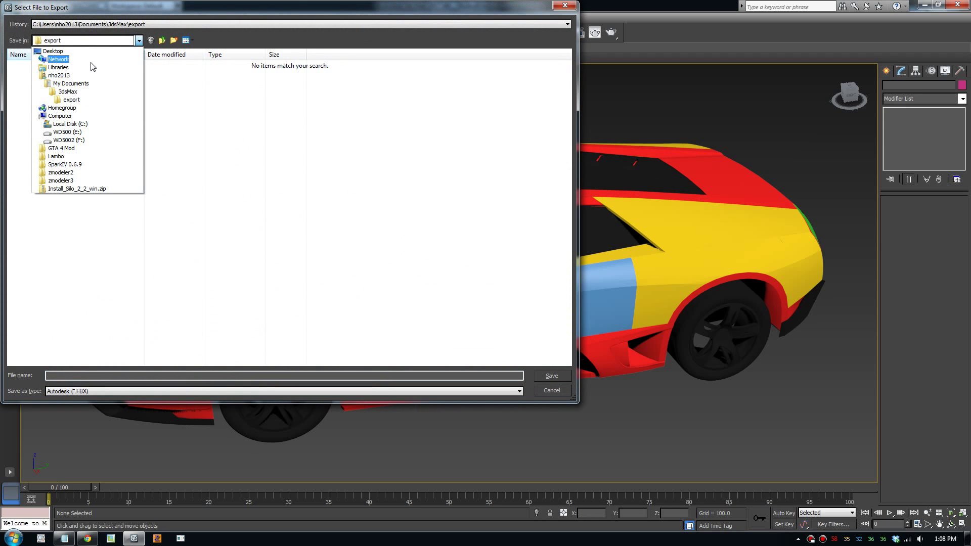
{"action": "left_click", "coordinate": [91, 51]}
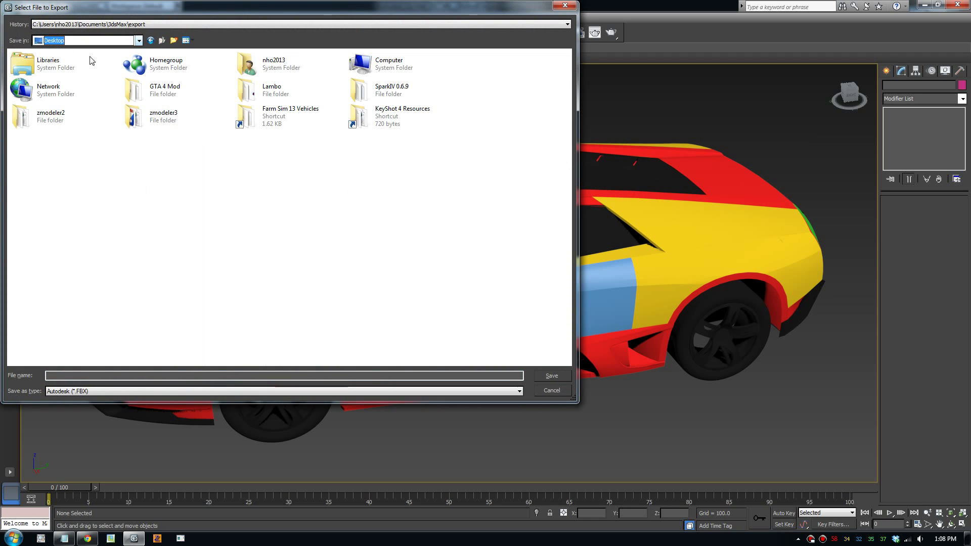
{"action": "left_click", "coordinate": [183, 103]}
{"action": "double_click", "coordinate": [182, 103]}
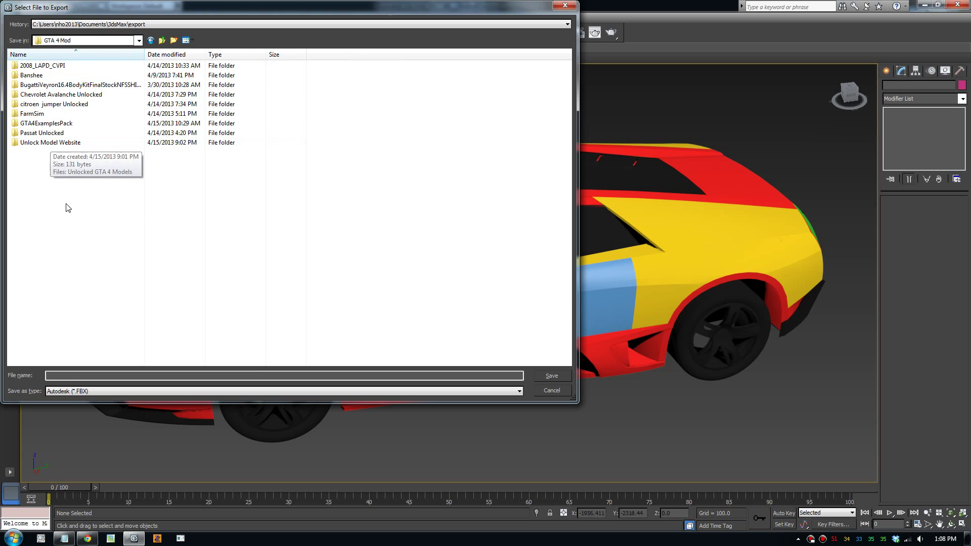
- Export the scene in 3D Studio (*.3DS) format, adding a 2 to the lambo273DS file name and preserving MAX's texture coordinates
{"action": "left_click", "coordinate": [69, 387]}
{"action": "left_click", "coordinate": [81, 404]}
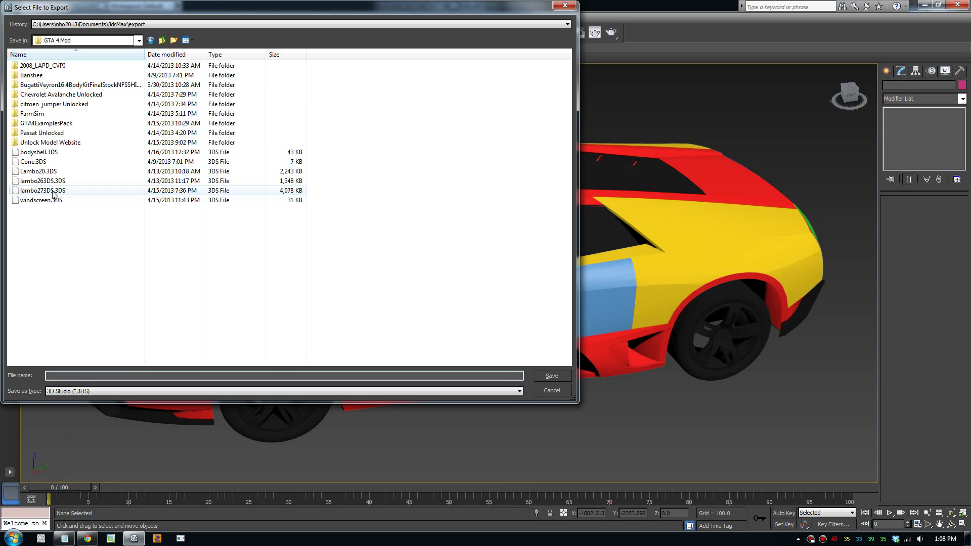
{"action": "left_click", "coordinate": [53, 191]}
{"action": "left_click", "coordinate": [80, 376]}
{"action": "type", "text": "273DS2.3DS"}
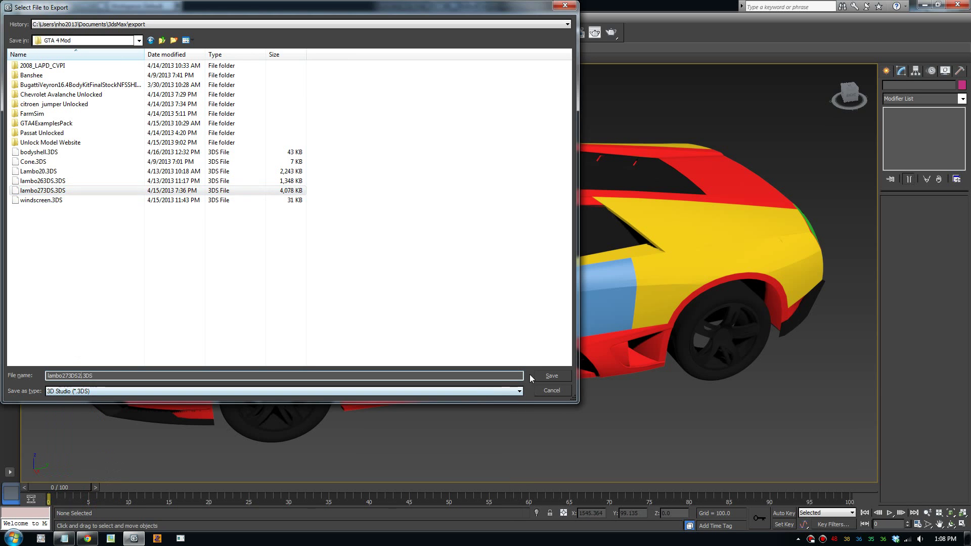
{"action": "left_click", "coordinate": [544, 375]}
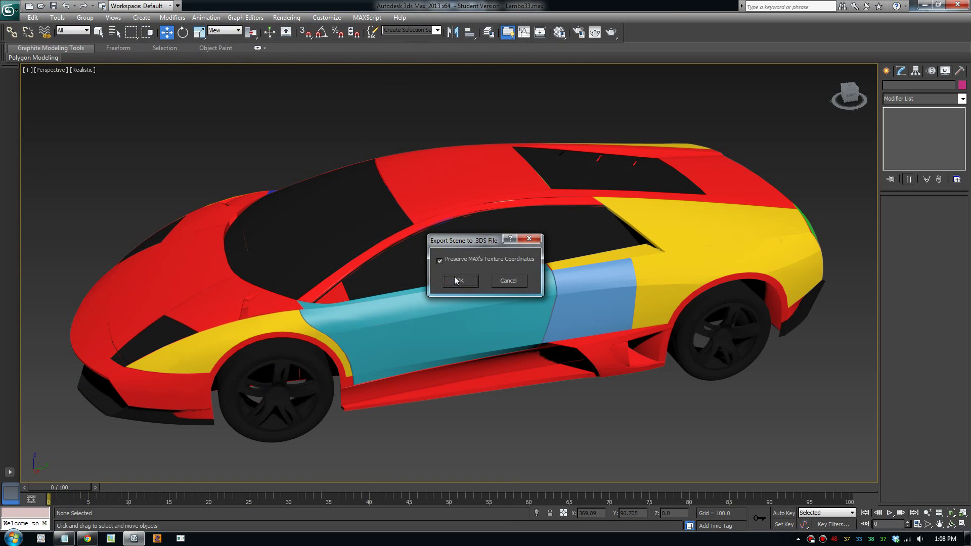
{"action": "left_click", "coordinate": [458, 280]}
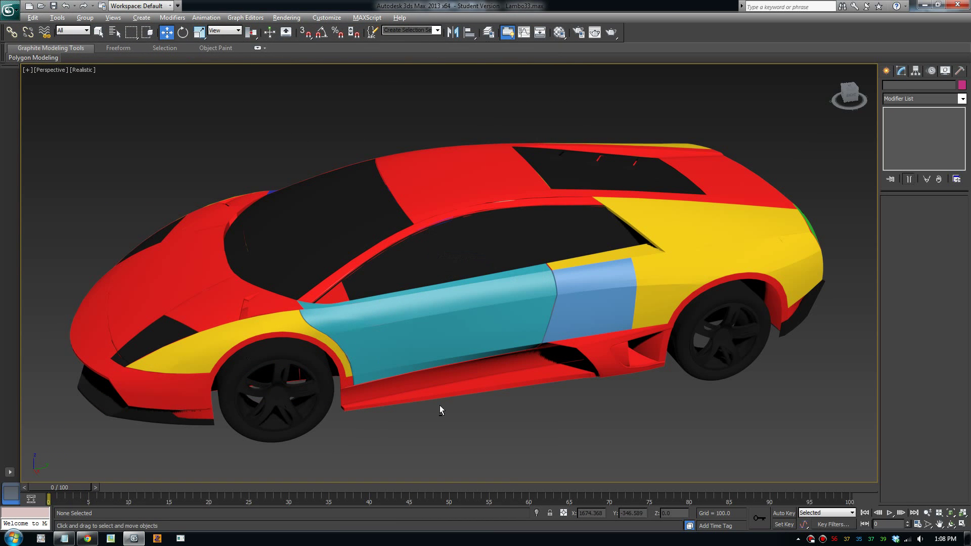
{"action": "mouse_move", "coordinate": [440, 410]}
{"action": "middle_mouse_down", "text": "alt"}
{"action": "mouse_move", "coordinate": [496, 391]}
{"action": "mouse_move", "coordinate": [447, 411]}
{"action": "middle_mouse_up", "text": "alt"}
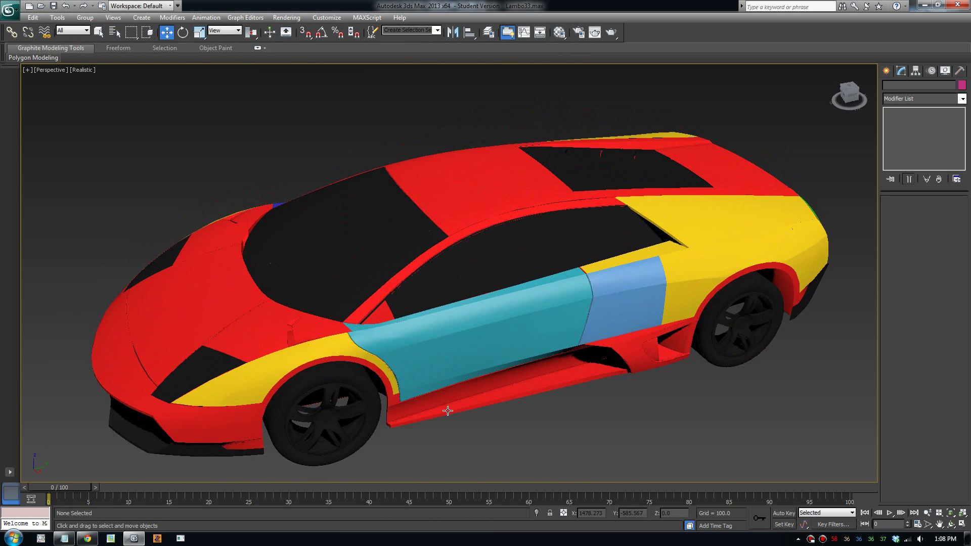
{"action": "middle_click_drag", "start_coordinate": [585, 407], "coordinate": [547, 392]}
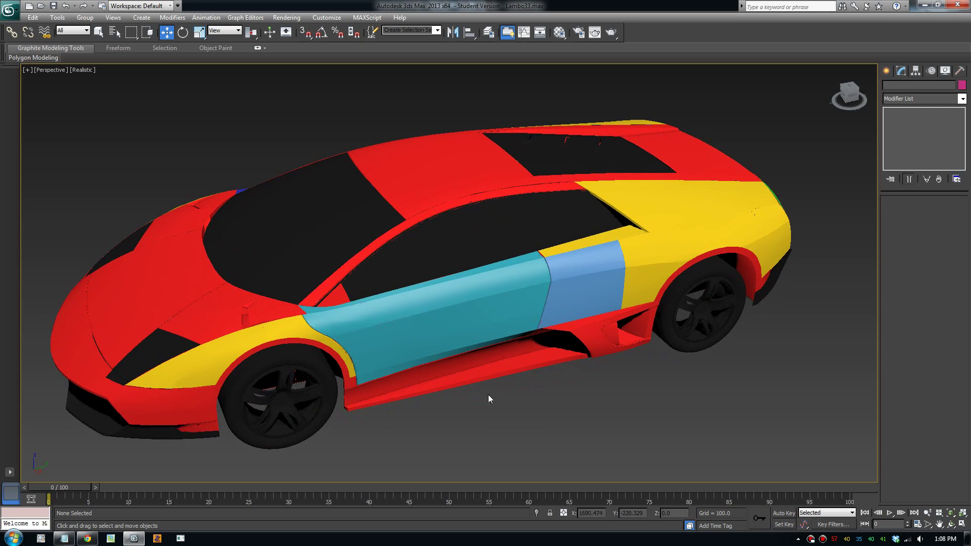